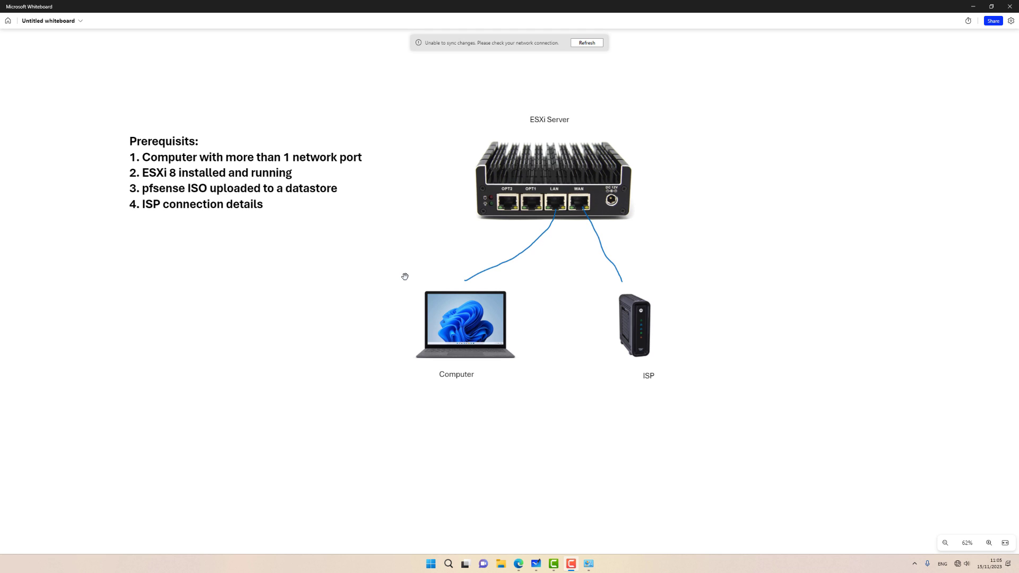
# Step: Give the Ethernet adapter static IPv4 address 192.168.1.111 with subnet mask 255.255.255.0
pyautogui.click(589, 563)
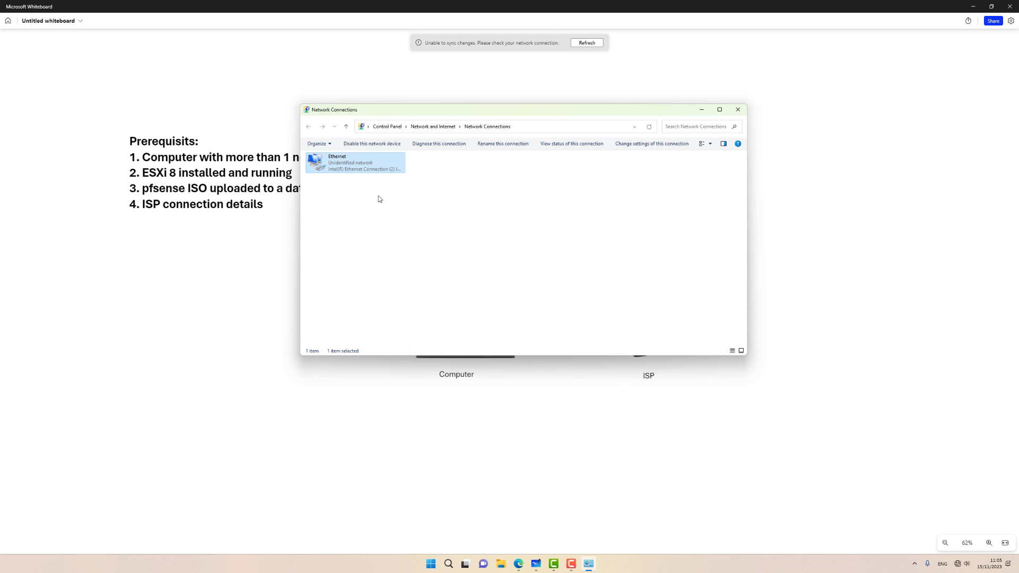
pyautogui.rightClick(356, 160)
pyautogui.click(375, 236)
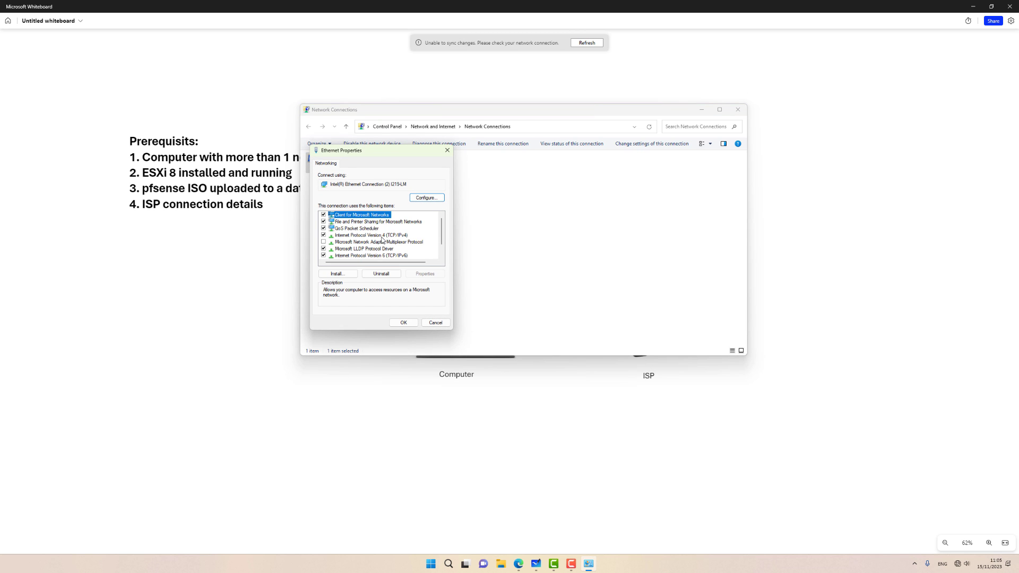
pyautogui.doubleClick(382, 236)
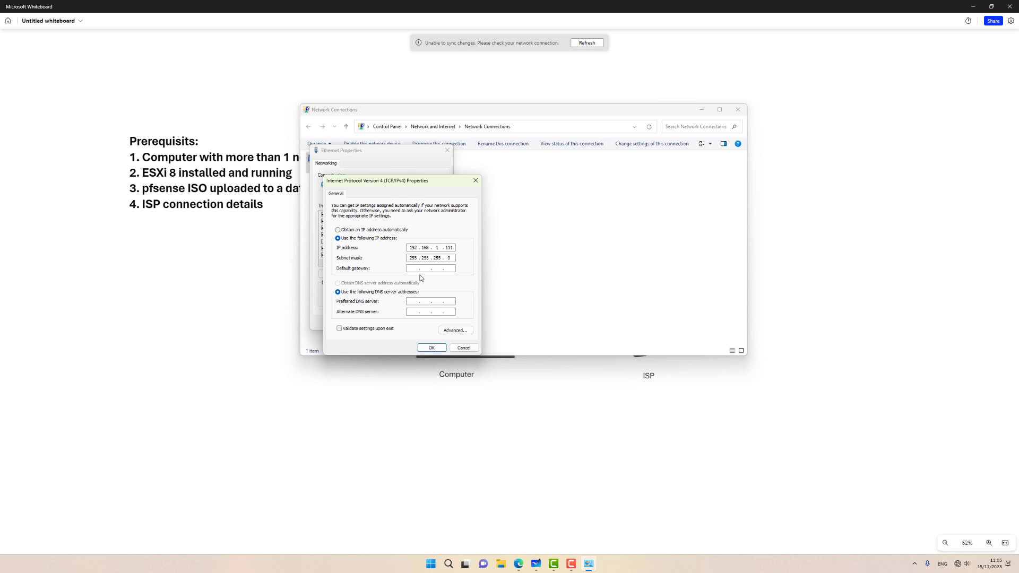
pyautogui.click(432, 348)
pyautogui.click(401, 326)
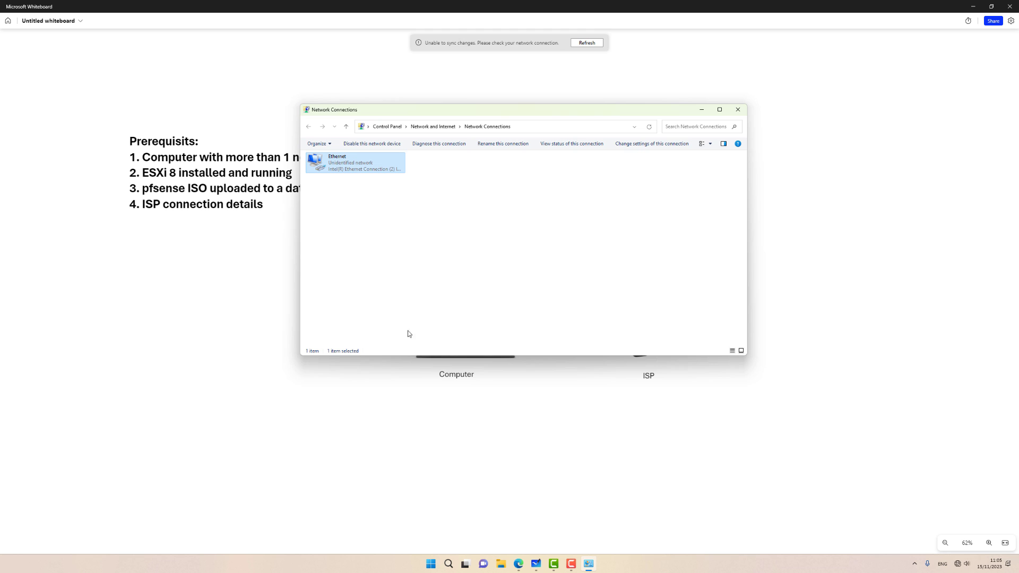
# Step: Open a fresh InPrivate tab in Edge and load the ESXi host at 192.168.1.4
pyautogui.click(516, 565)
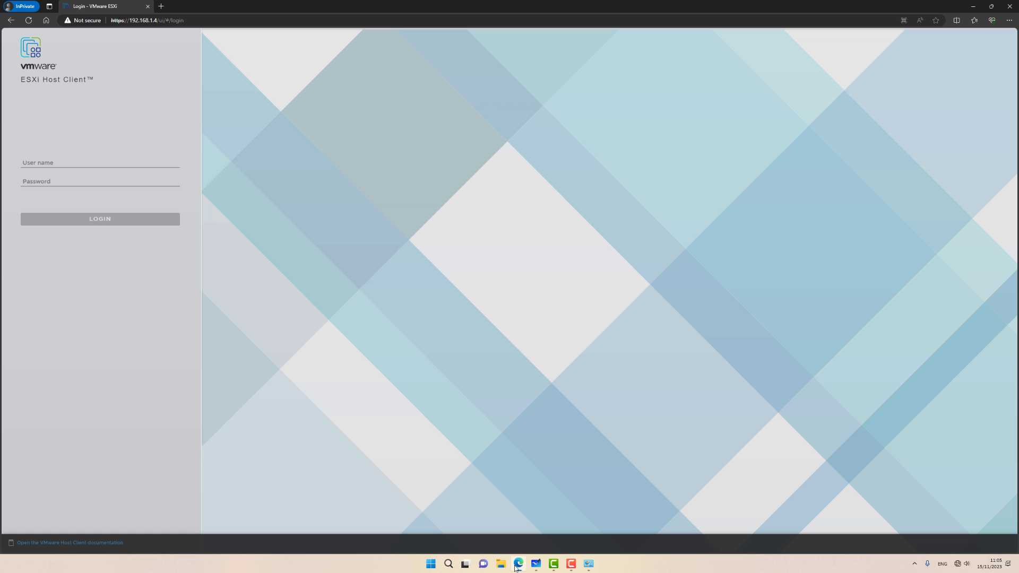
pyautogui.click(161, 5)
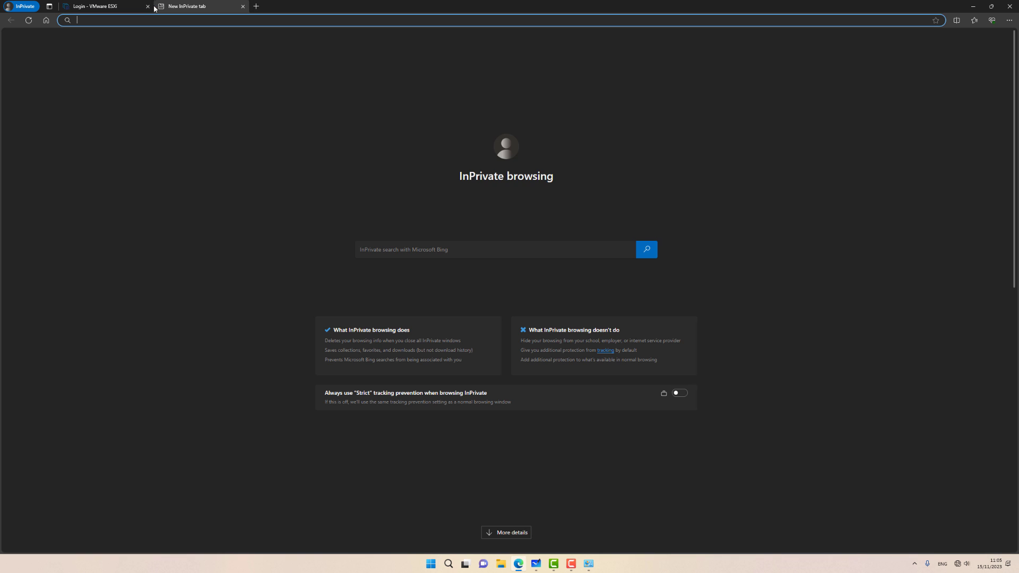
pyautogui.click(147, 6)
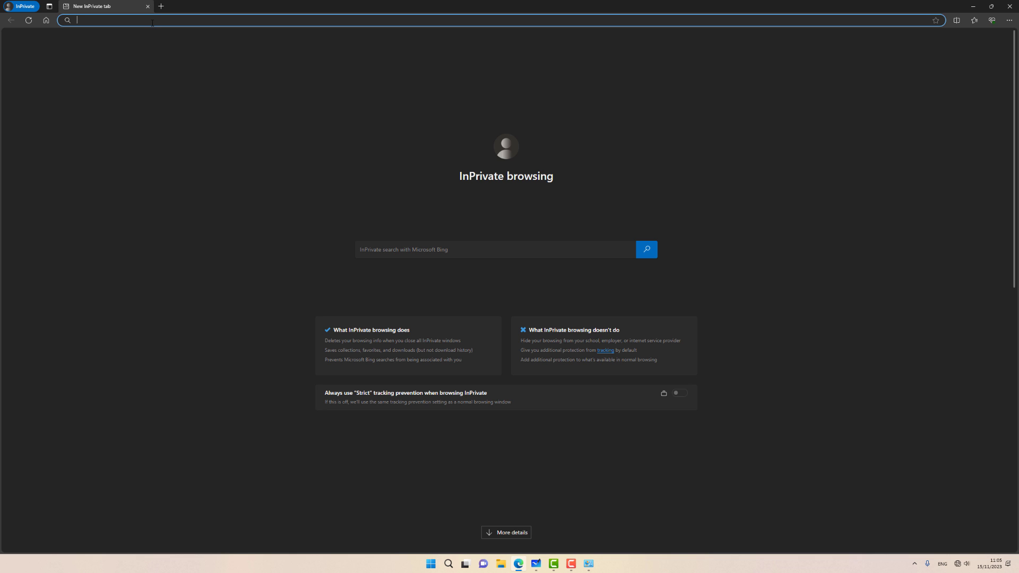
pyautogui.write('192.168.')
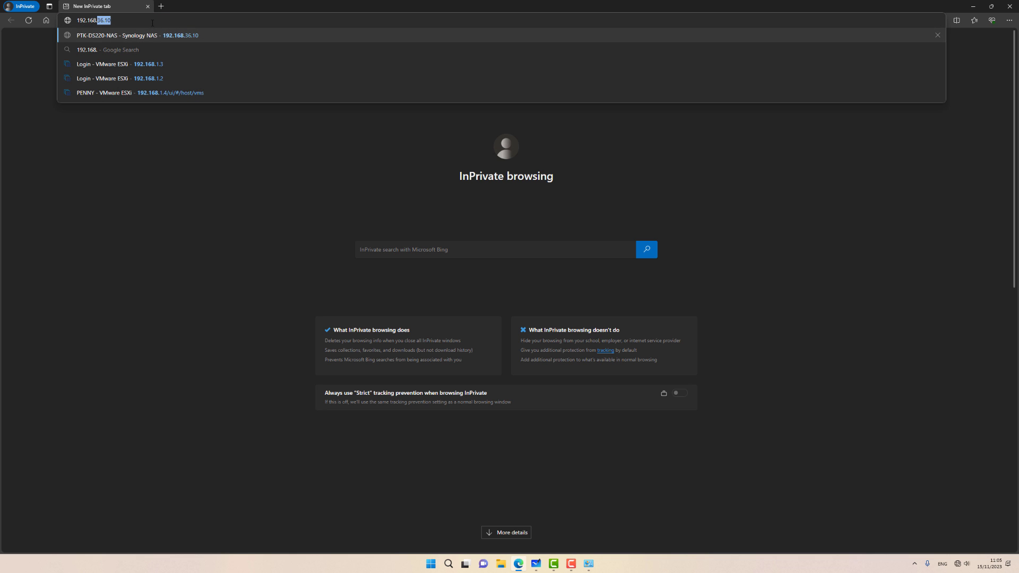
pyautogui.write('1.4')
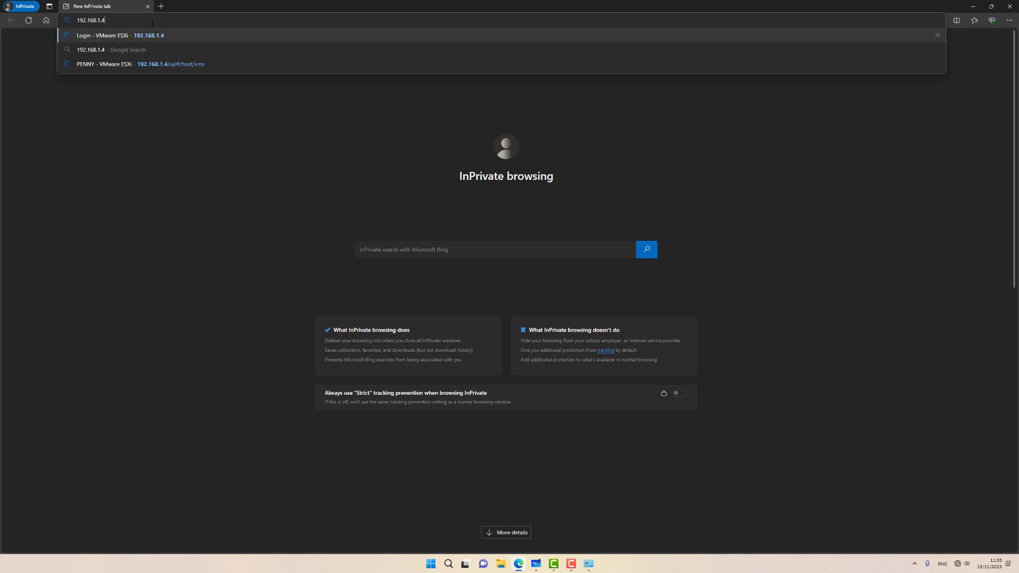
pyautogui.press('Return')
# Step: Log in to the host as root with the administrator password
pyautogui.write('ro')
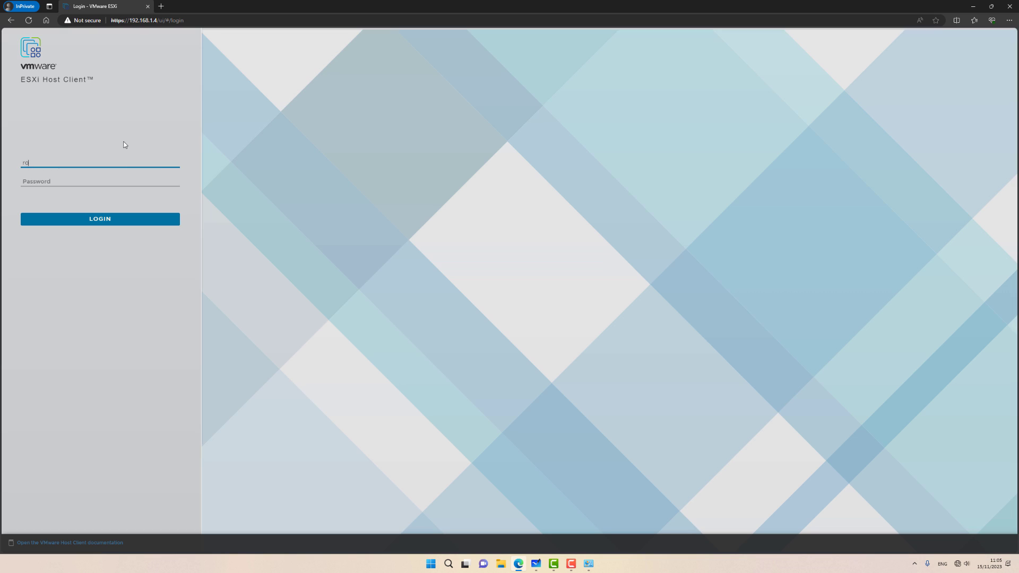
pyautogui.write('tot')
pyautogui.press('Tab')
pyautogui.write('••')
pyautogui.press('BackSpace')
pyautogui.press('BackSpace')
pyautogui.press('BackSpace')
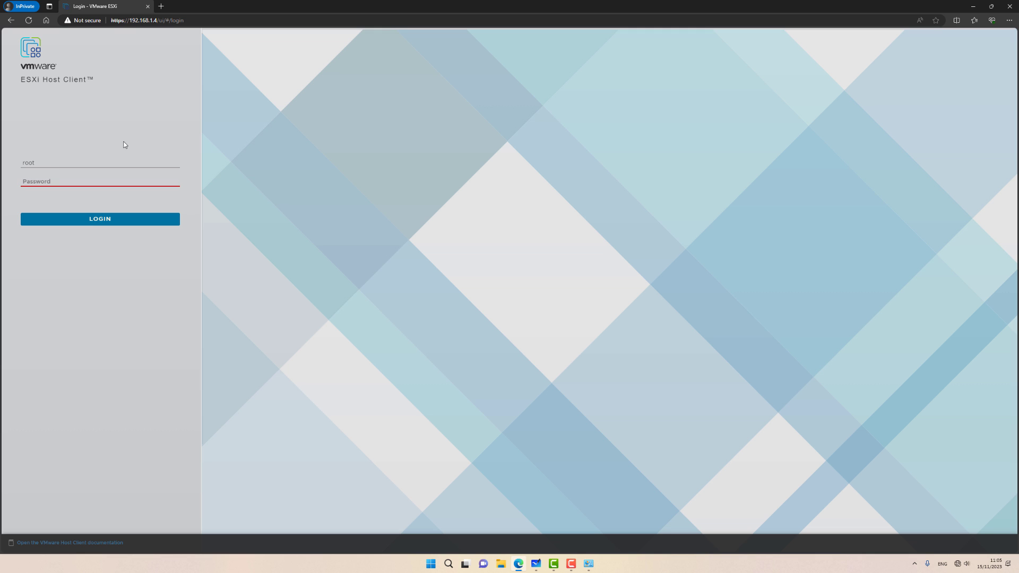
pyautogui.write('••')
pyautogui.press('Return')
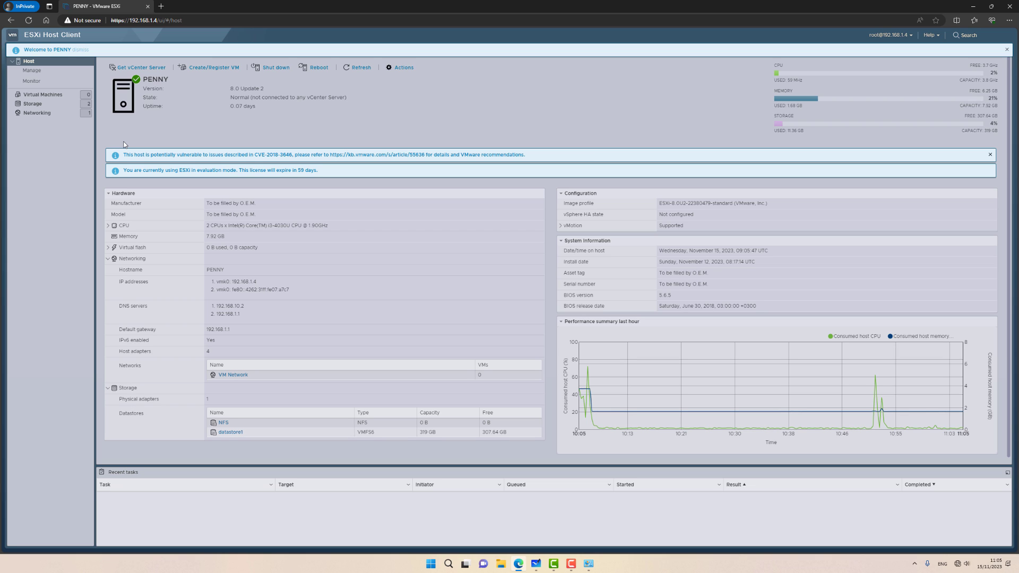
# Step: Browse datastore1's ISO folder in the datastore browser, then show the Networking port groups
pyautogui.click(52, 105)
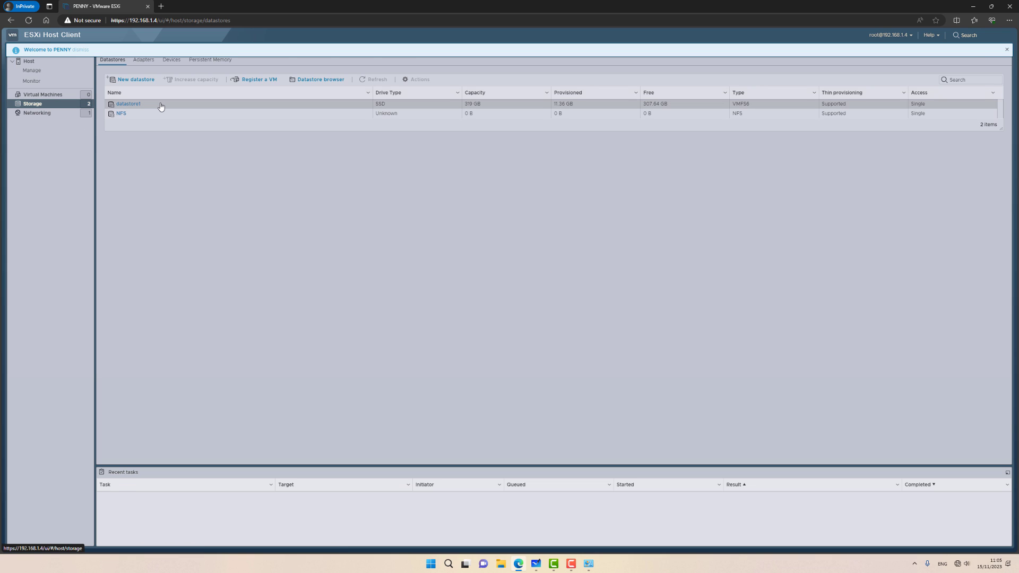
pyautogui.click(161, 107)
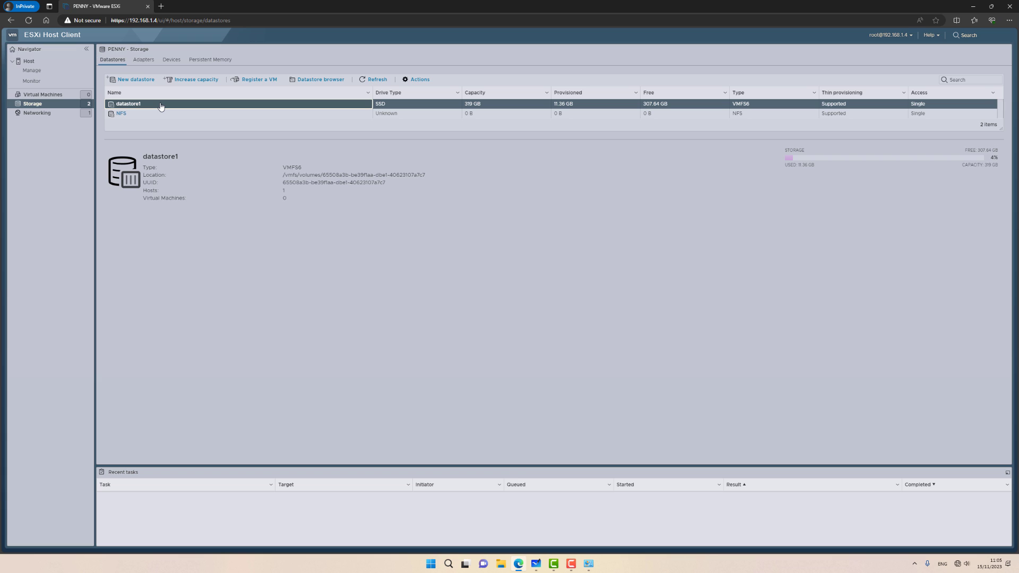
pyautogui.click(298, 81)
pyautogui.click(209, 240)
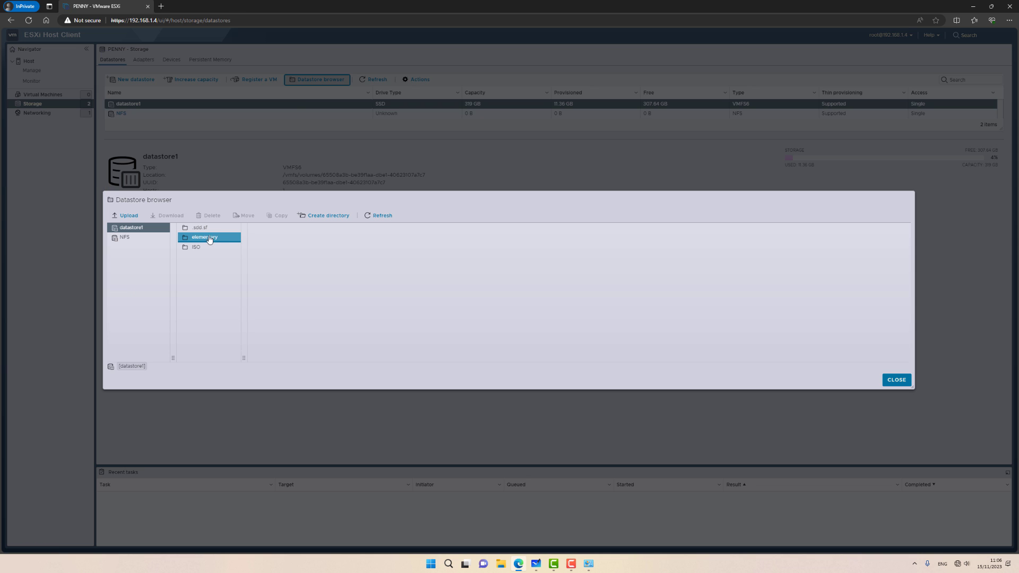
pyautogui.click(208, 248)
pyautogui.press('Escape')
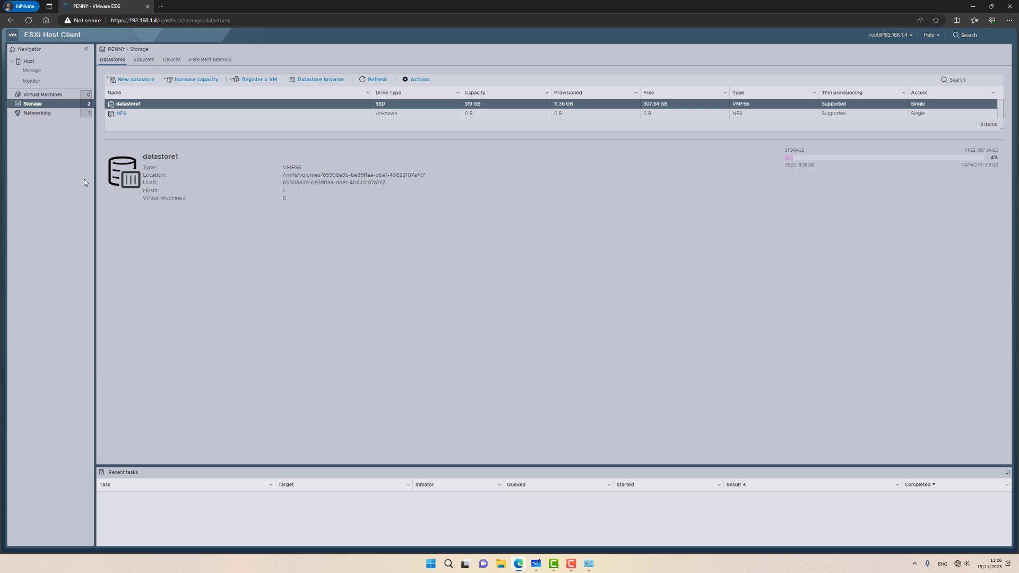
pyautogui.click(65, 119)
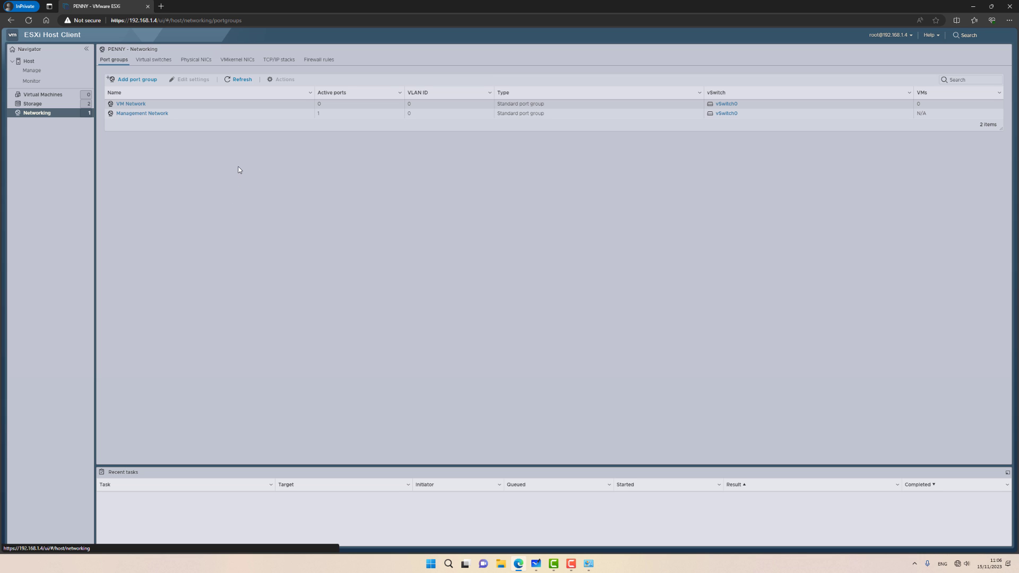
# Step: Add port group Servers with VLAN ID 10 on vSwitch0
pyautogui.click(136, 79)
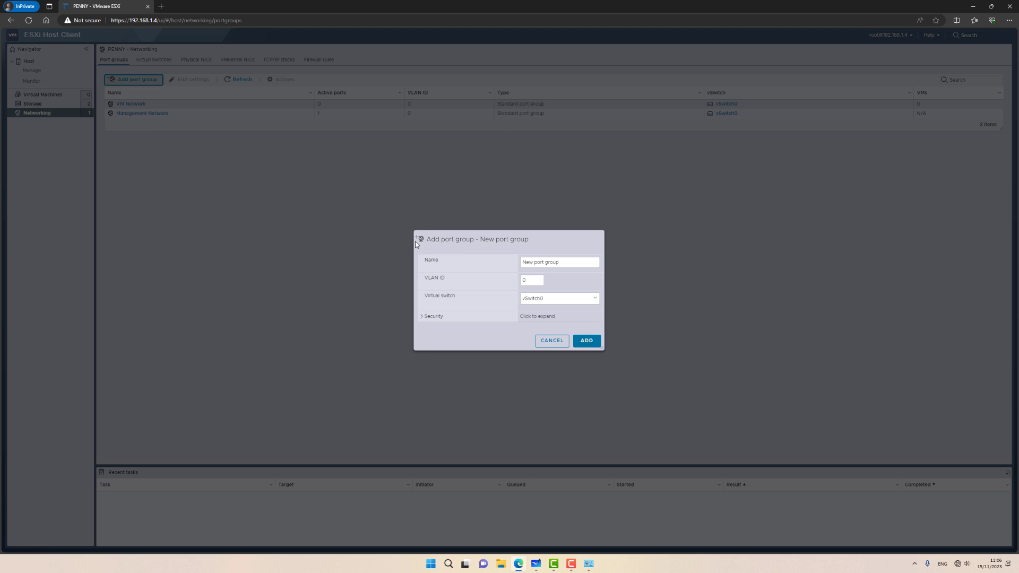
pyautogui.tripleClick(570, 262)
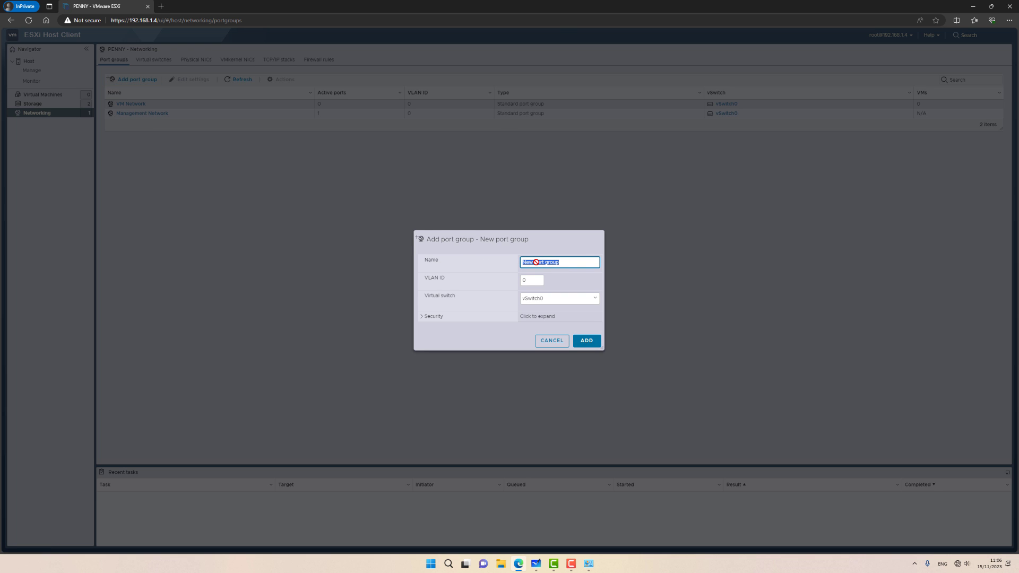
pyautogui.write('Servcers')
pyautogui.doubleClick(537, 261)
pyautogui.write('Se')
pyautogui.click(523, 283)
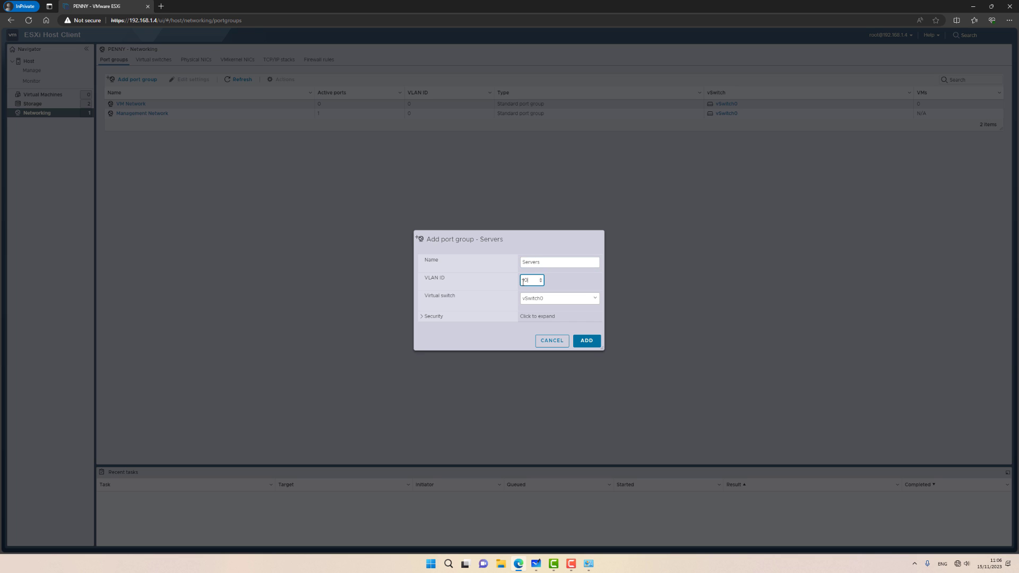
pyautogui.write('10')
pyautogui.click(586, 340)
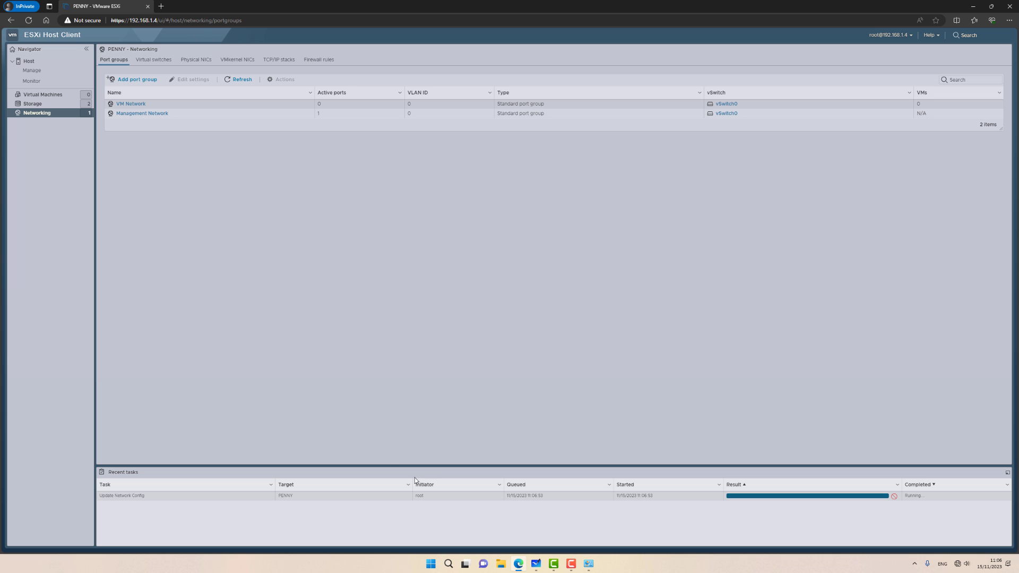
# Step: Add port group Clients with VLAN ID 20 on vSwitch0
pyautogui.click(137, 83)
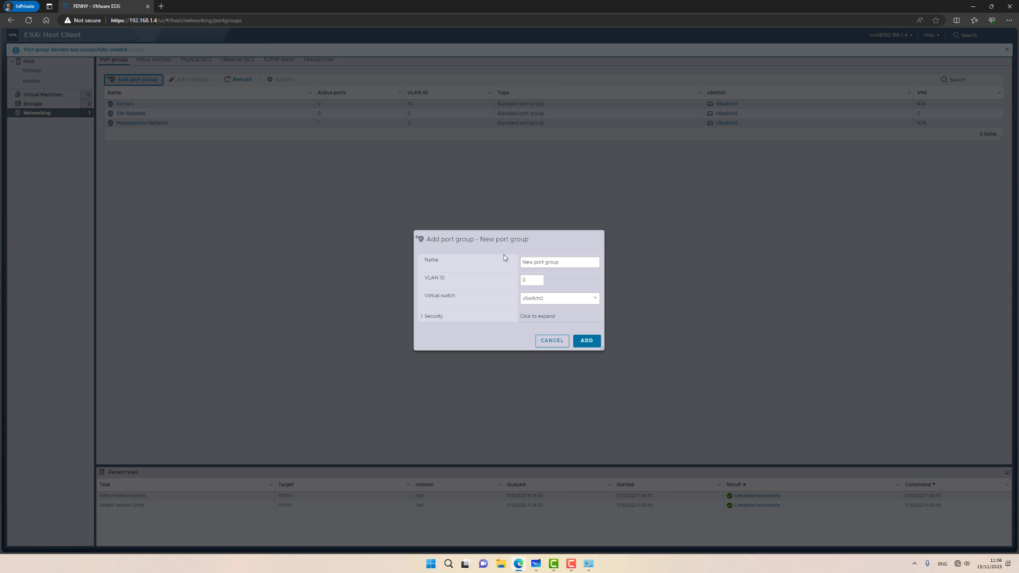
pyautogui.click(567, 262)
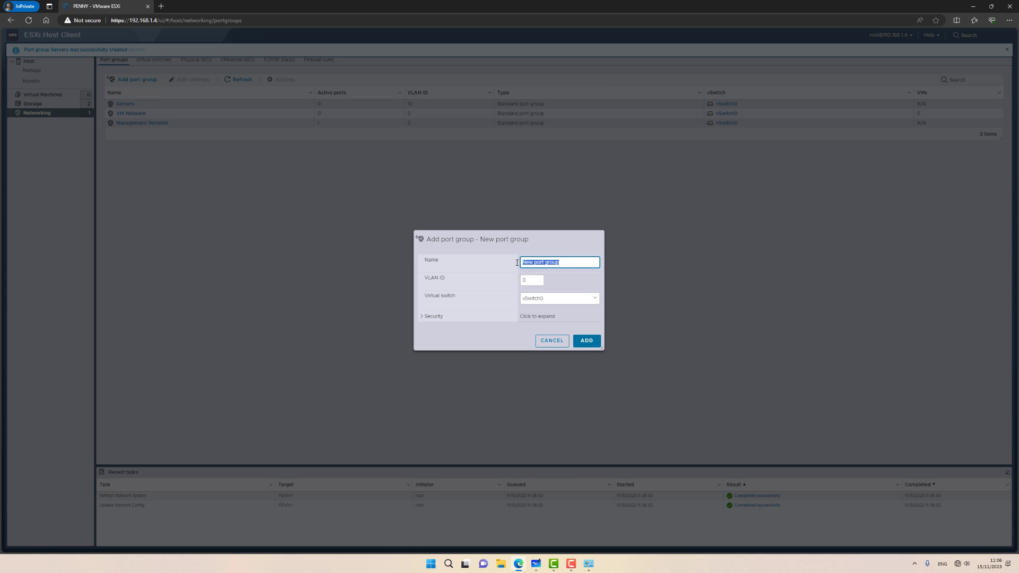
pyautogui.write('Clients')
pyautogui.click(533, 280)
pyautogui.moveTo(532, 280); pyautogui.dragTo(524, 274)
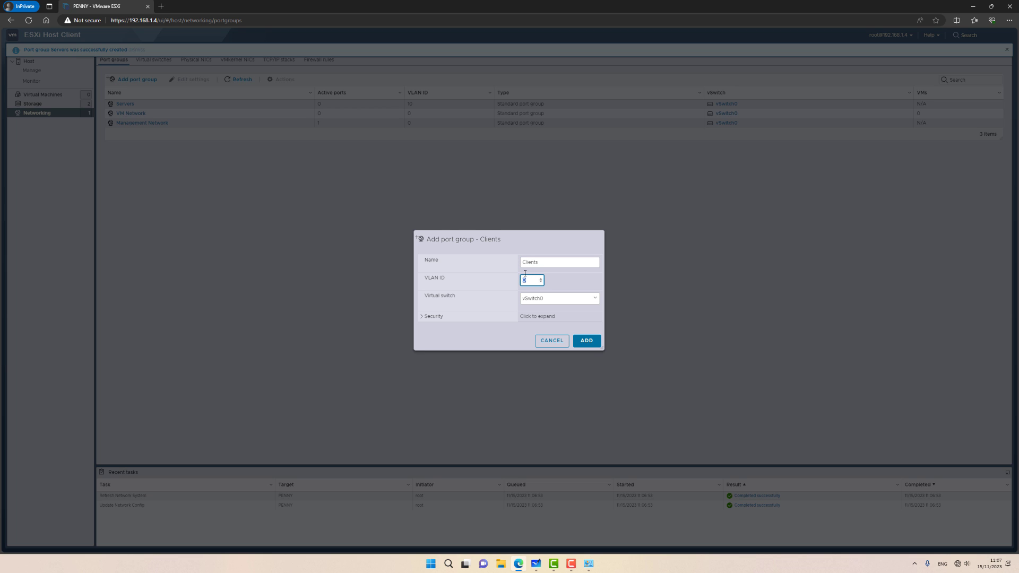
pyautogui.write('2')
pyautogui.click(584, 340)
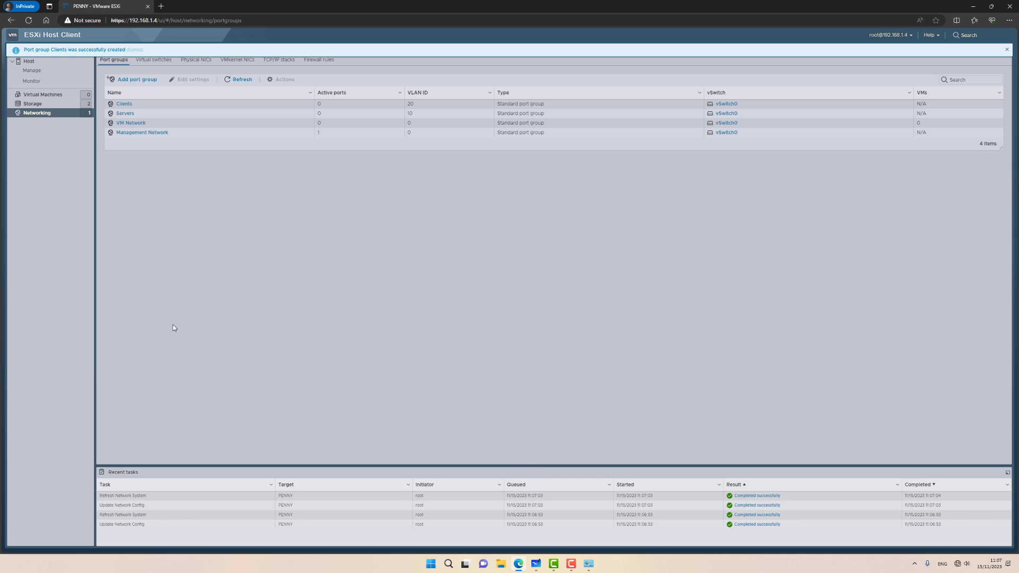
# Step: Add port group All with VLAN ID 4095 on vSwitch0
pyautogui.click(135, 80)
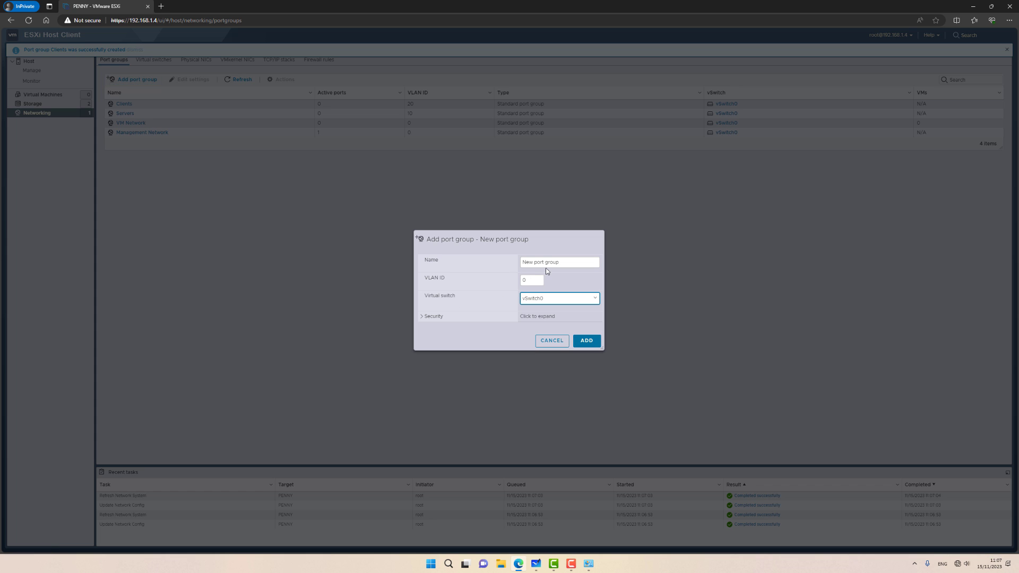
pyautogui.click(552, 264)
pyautogui.tripleClick(554, 264)
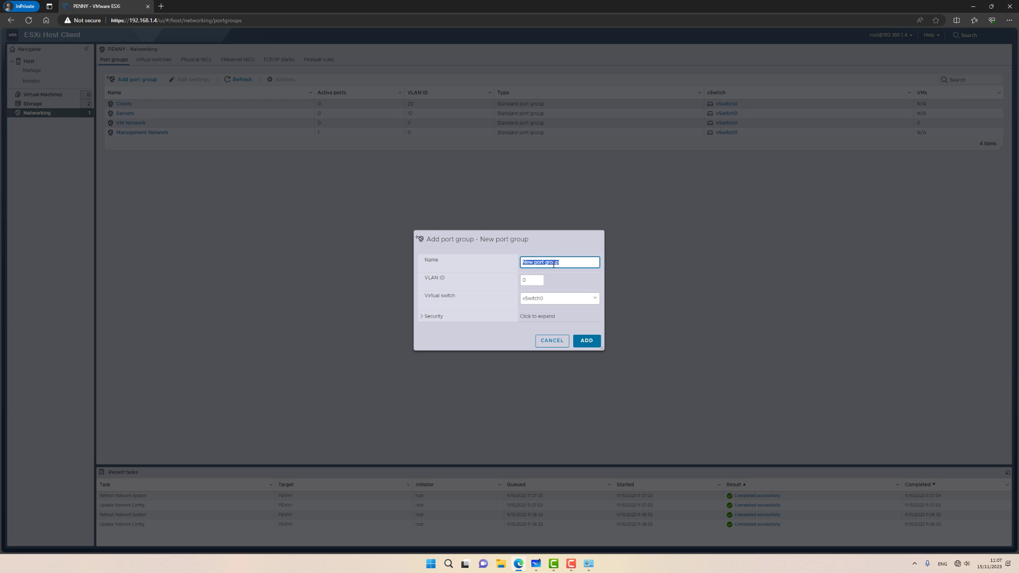
pyautogui.write('All')
pyautogui.click(530, 281)
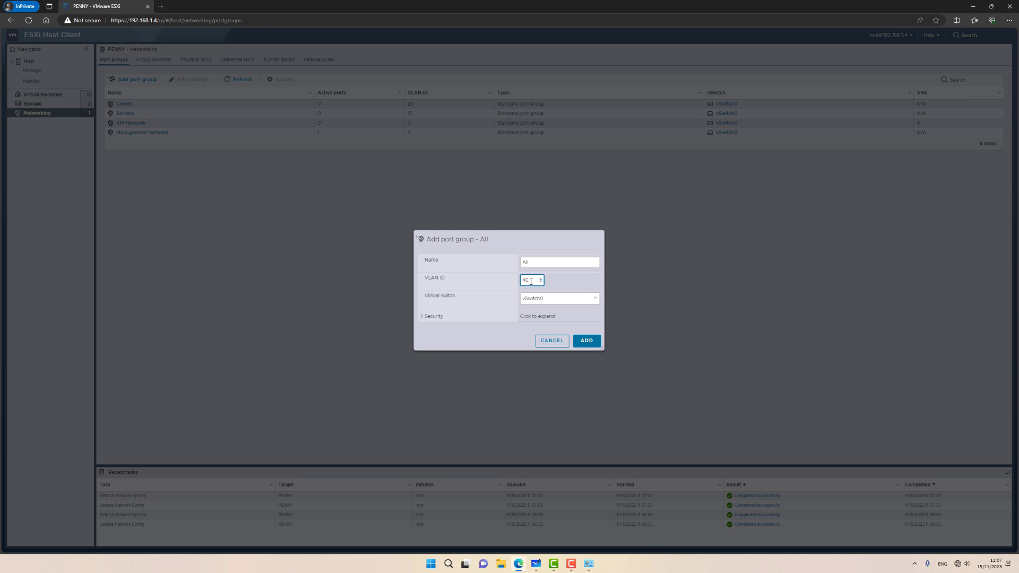
pyautogui.click(586, 341)
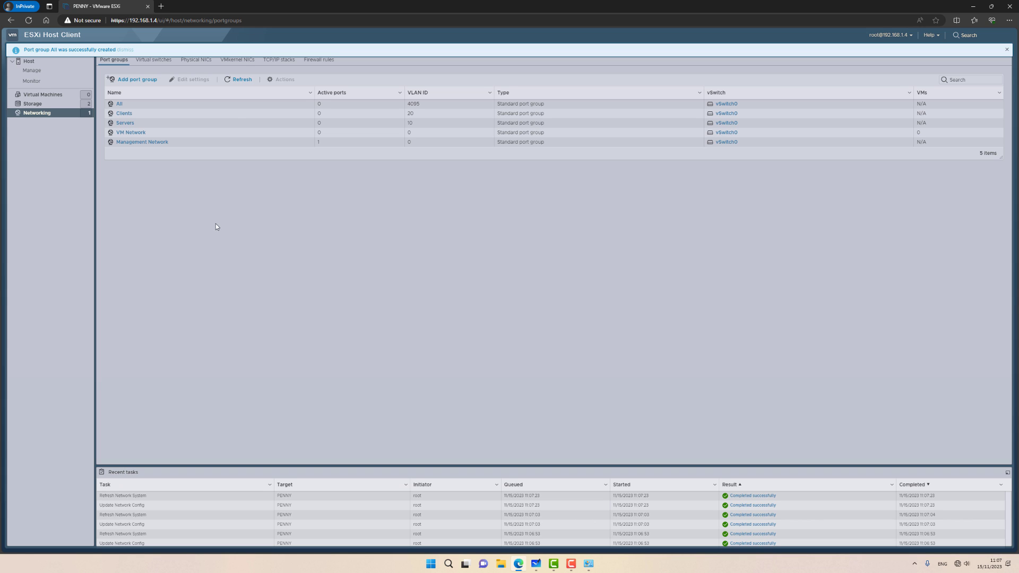
# Step: Create standard virtual switch ISP with vmnic3 as its Uplink 1
pyautogui.click(163, 62)
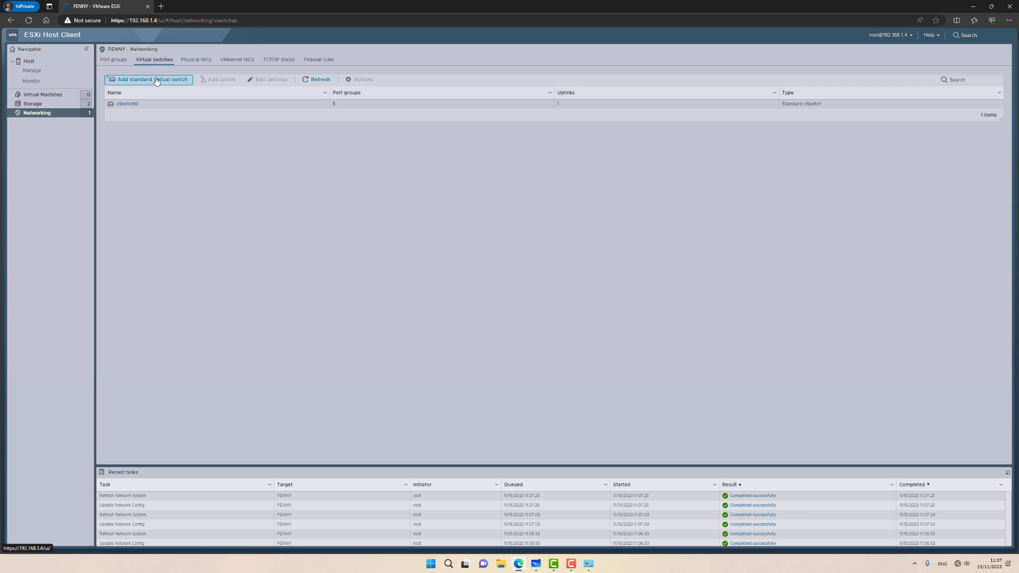
pyautogui.click(156, 81)
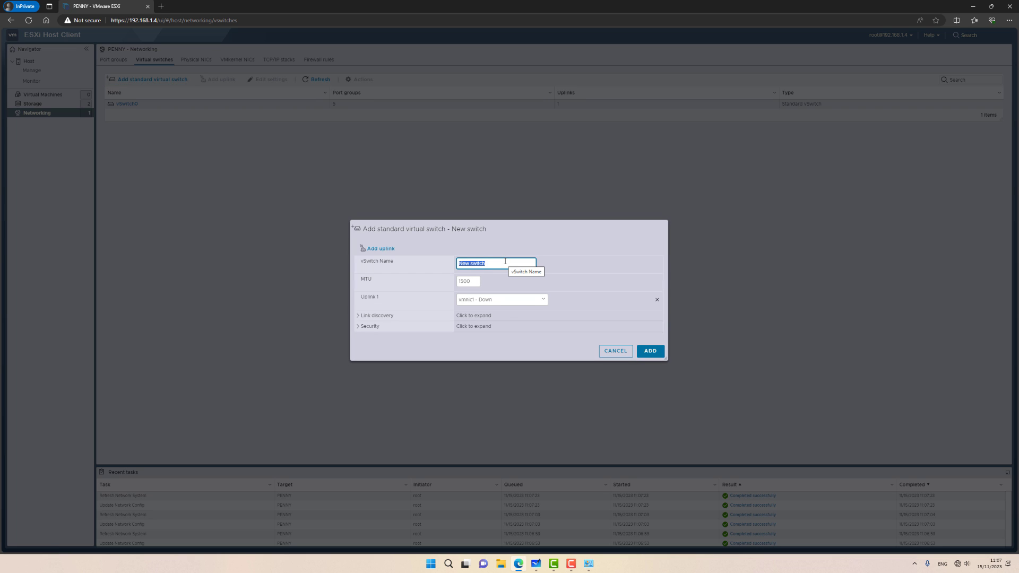
pyautogui.write('ISP')
pyautogui.click(498, 300)
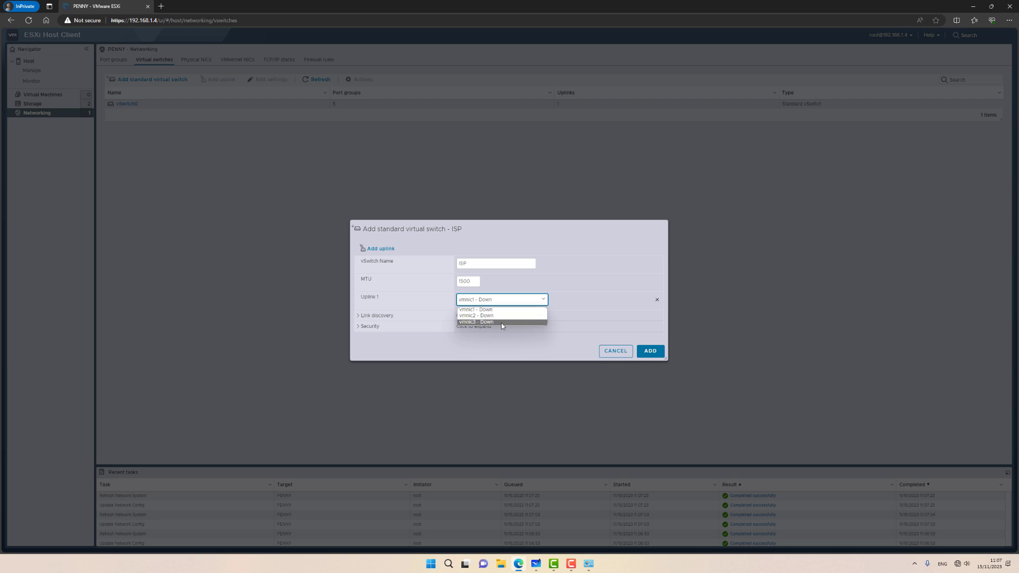
pyautogui.click(501, 323)
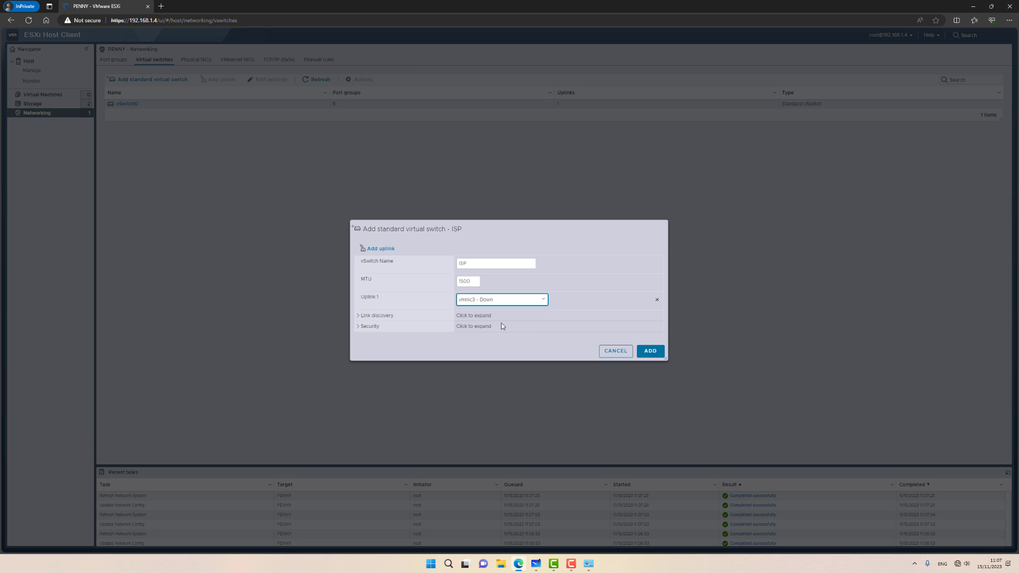
pyautogui.click(650, 352)
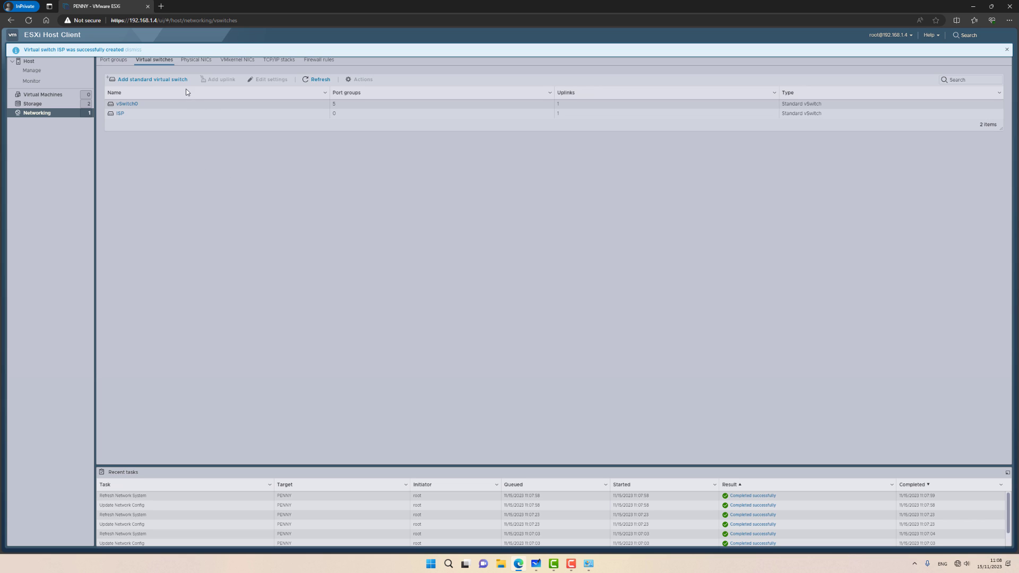
# Step: Add a port group named ISP attached to the ISP virtual switch
pyautogui.click(101, 63)
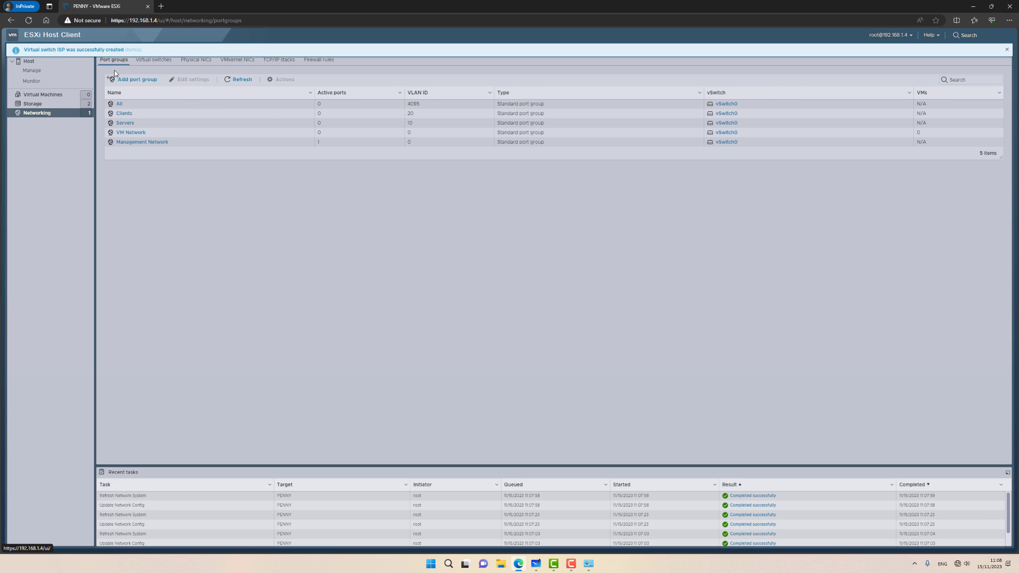
pyautogui.click(126, 81)
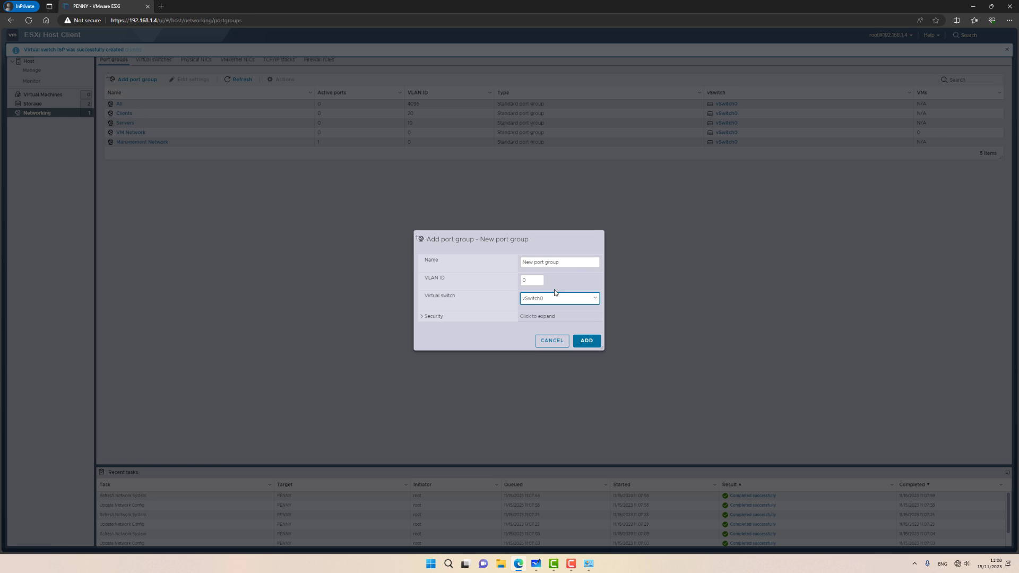
pyautogui.click(553, 298)
pyautogui.click(534, 314)
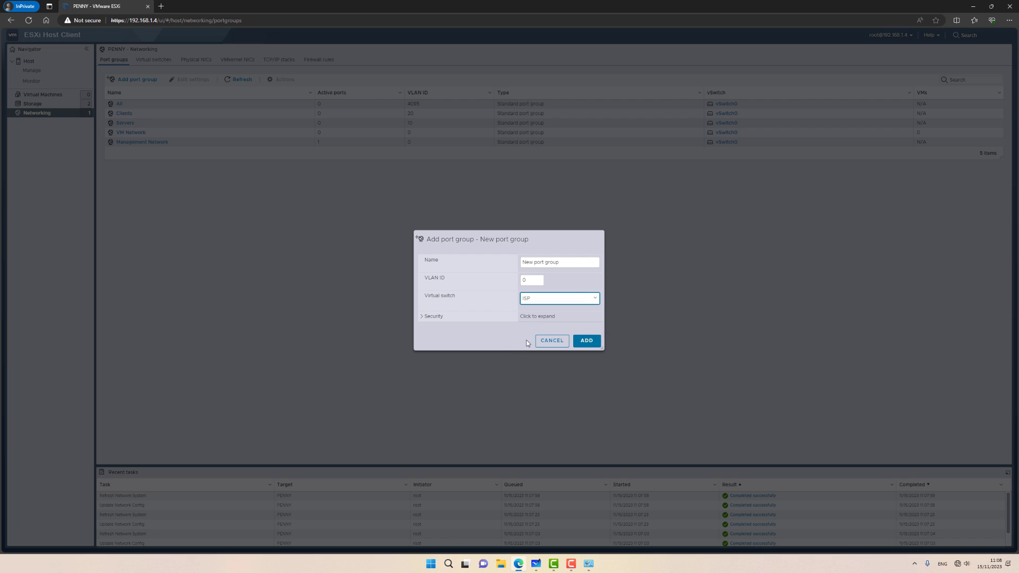
pyautogui.click(571, 263)
pyautogui.hotkey('ctrl', 'a')
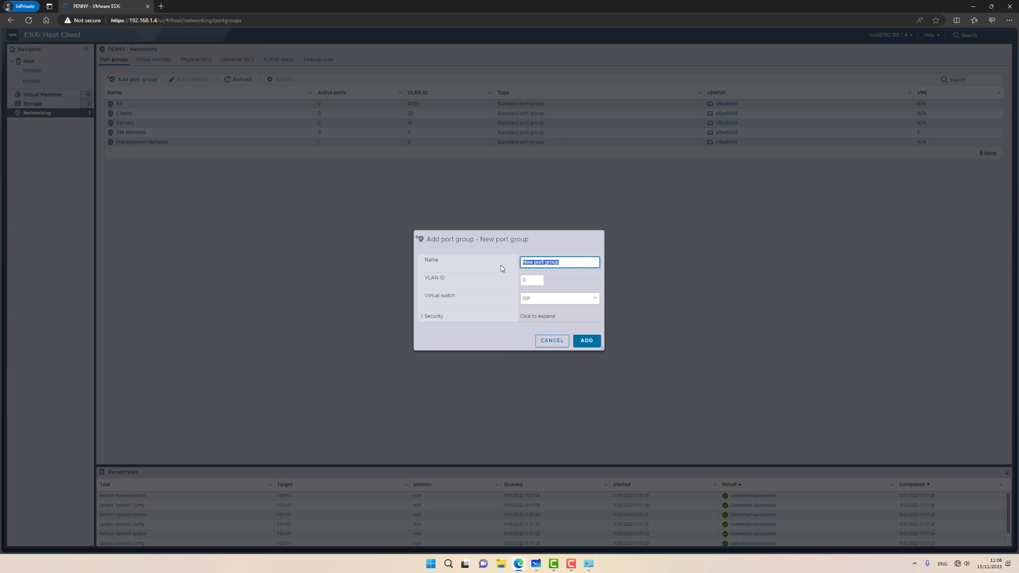
pyautogui.press('BackSpace')
pyautogui.write('ISP')
pyautogui.click(587, 341)
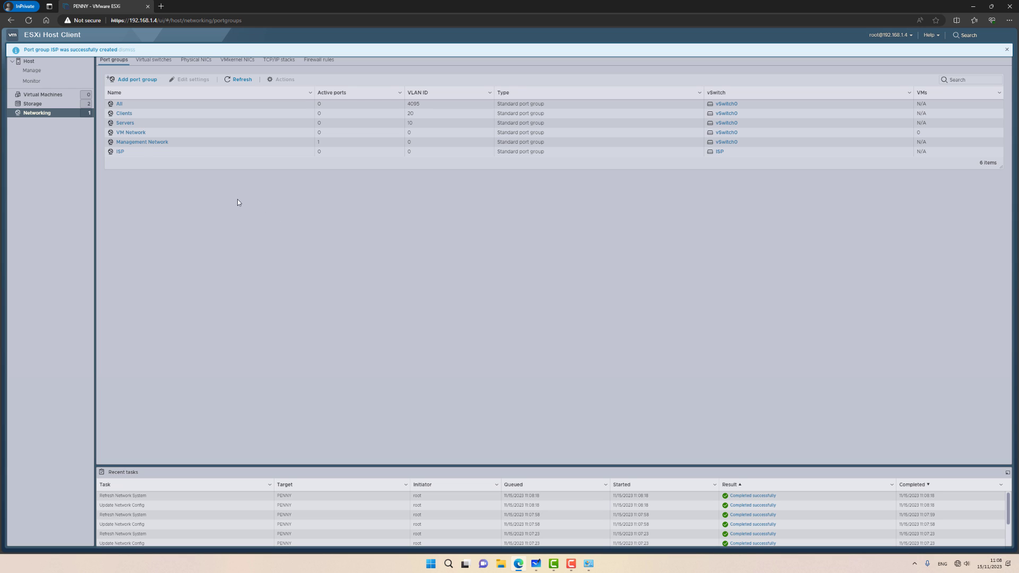
# Step: Start a new VM named pfSense with guest OS Other / FreeBSD 14 or later (64-bit)
pyautogui.click(56, 96)
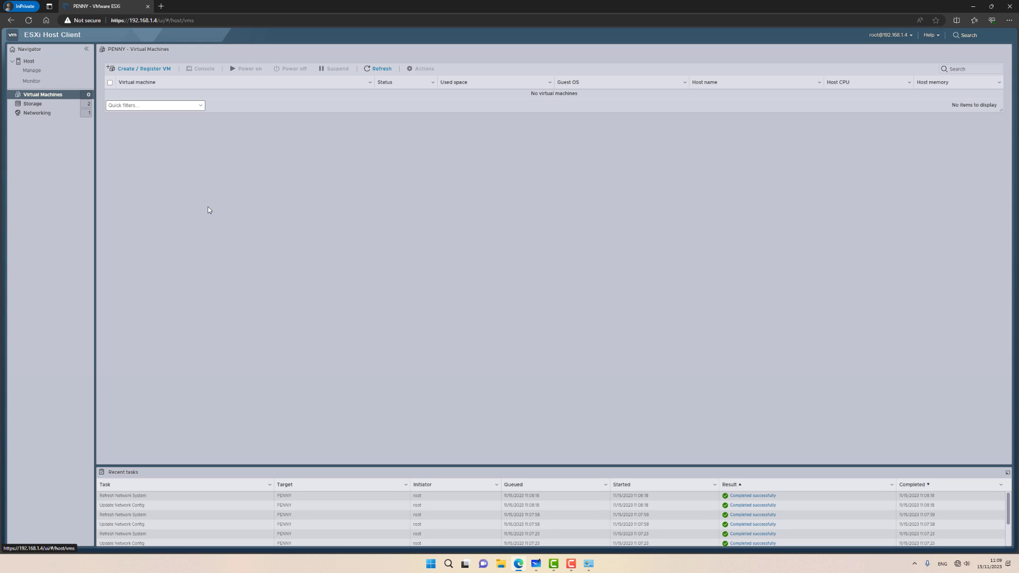
pyautogui.click(141, 69)
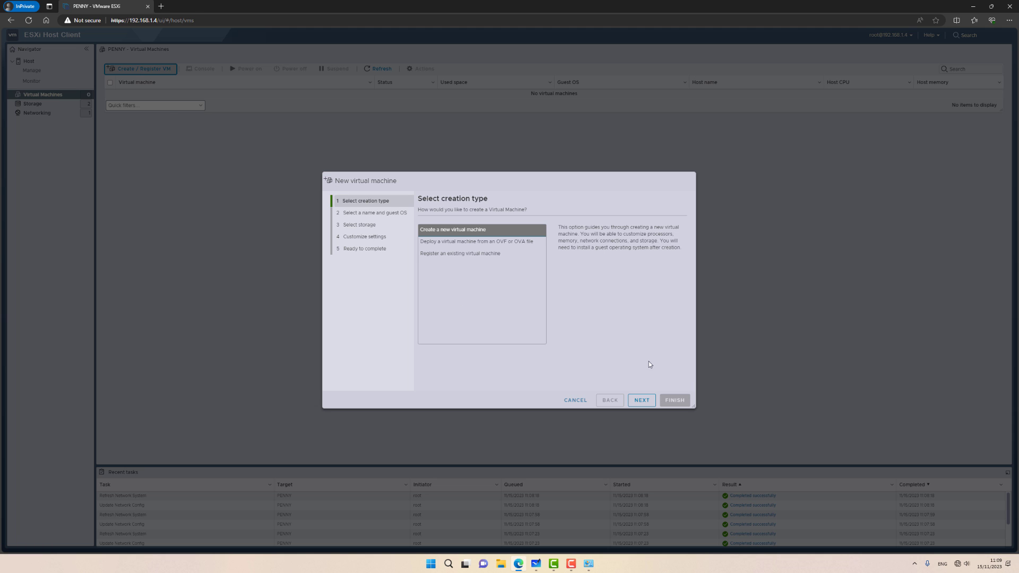
pyautogui.click(638, 401)
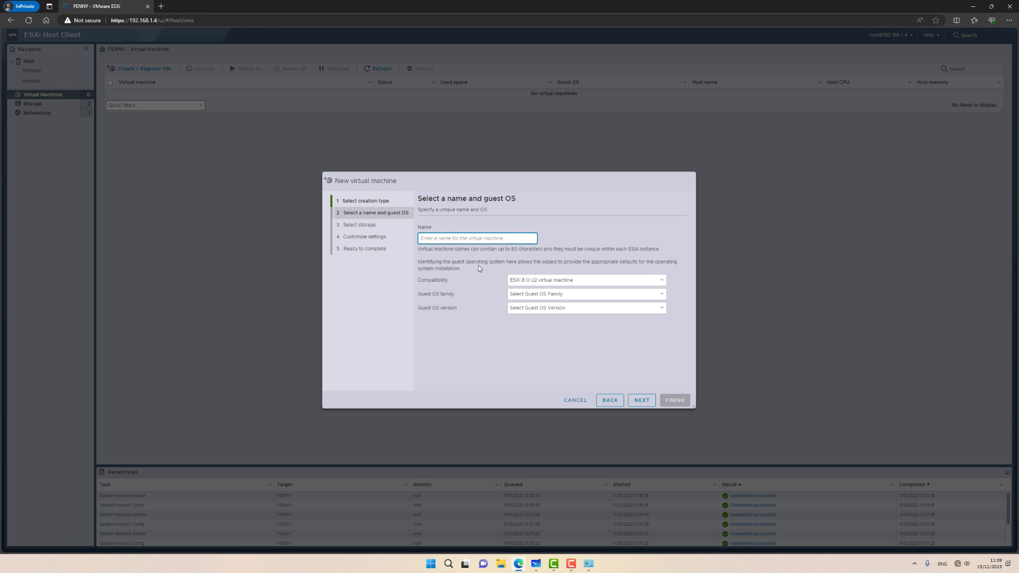
pyautogui.write('pfSense')
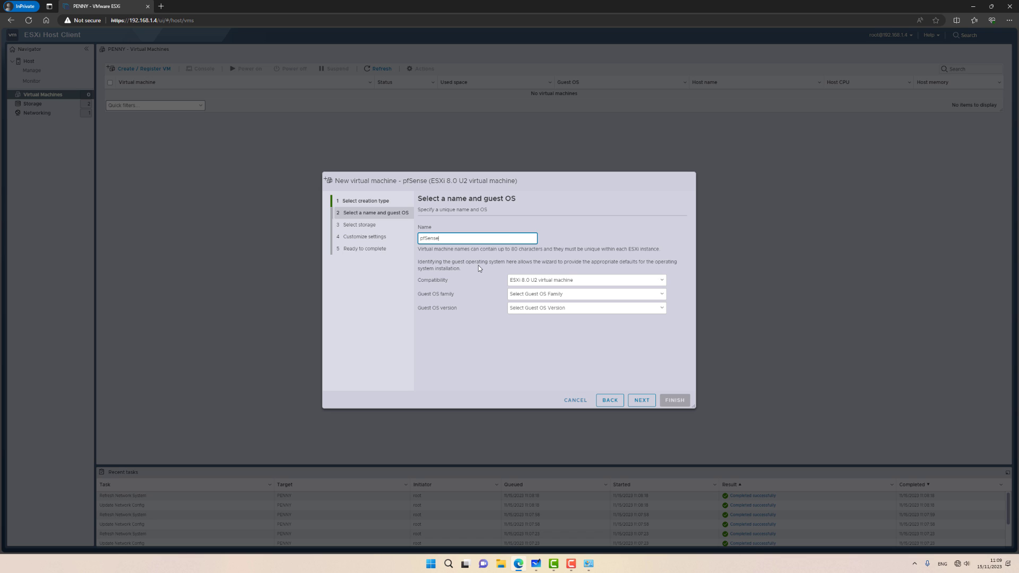
pyautogui.click(523, 294)
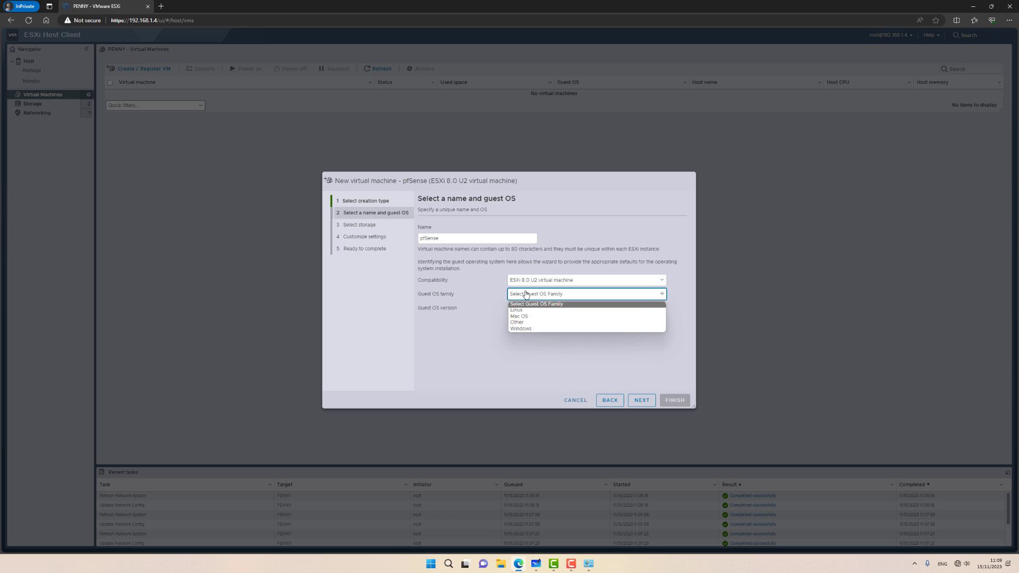
pyautogui.click(522, 323)
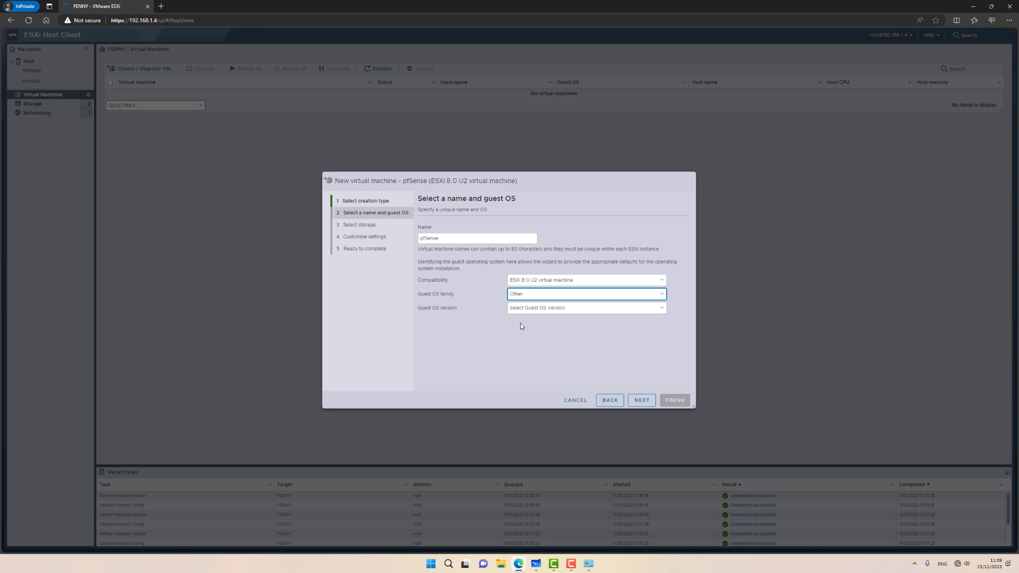
pyautogui.click(527, 310)
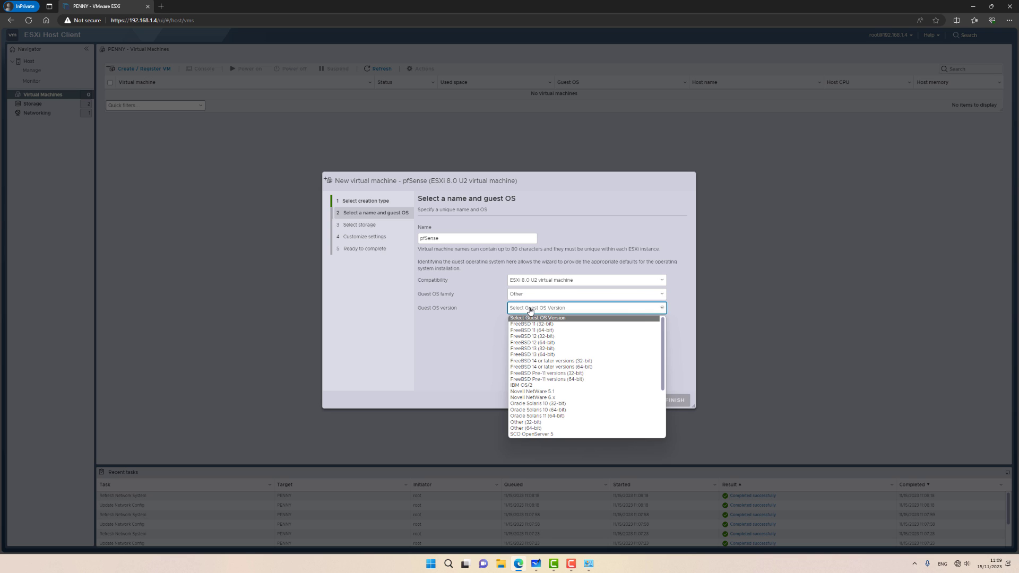
pyautogui.click(531, 367)
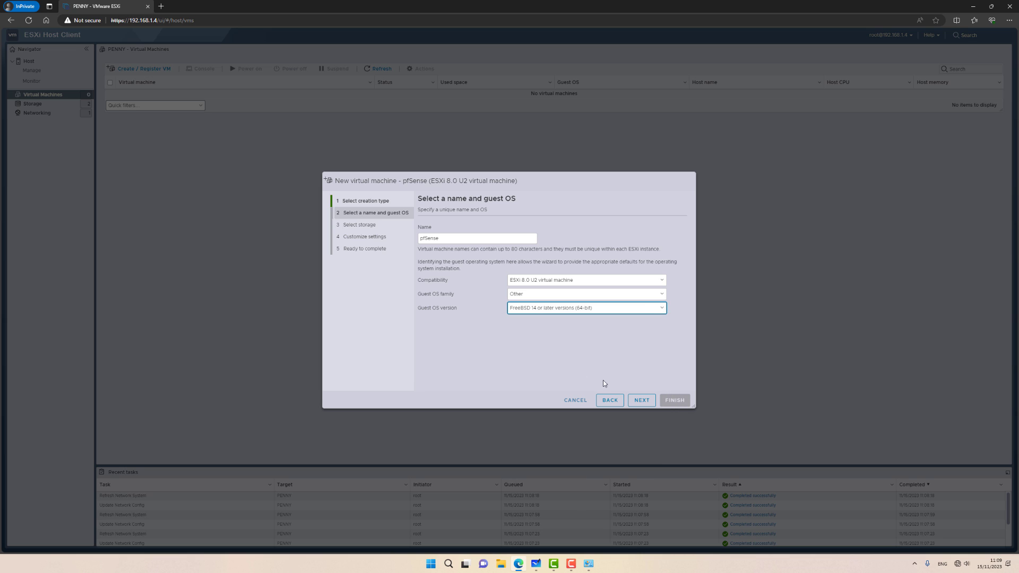
pyautogui.click(640, 403)
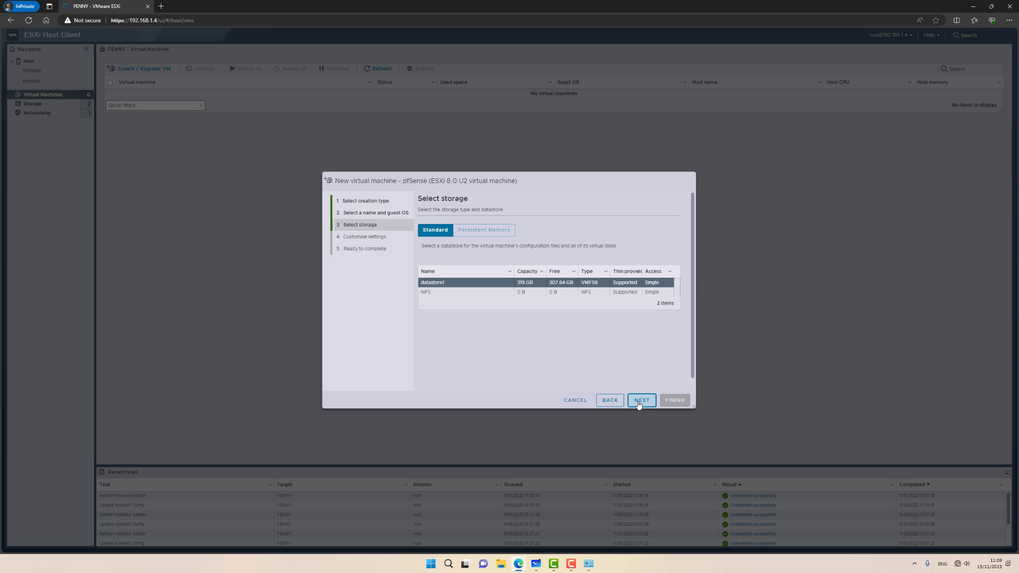
# Step: Keep datastore1 and give the pfSense VM 2 CPUs and 2048 MB of memory
pyautogui.click(640, 403)
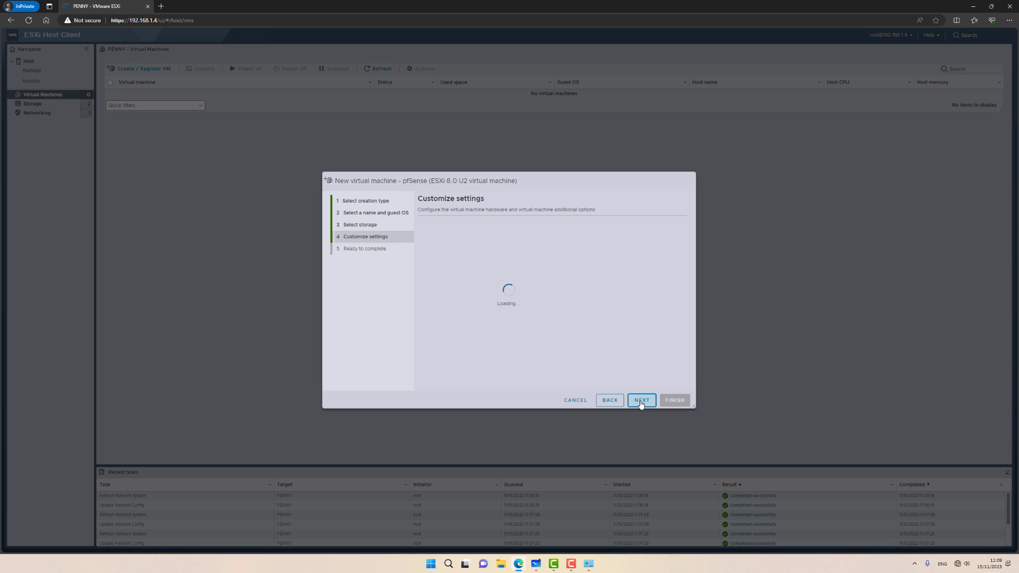
pyautogui.click(539, 262)
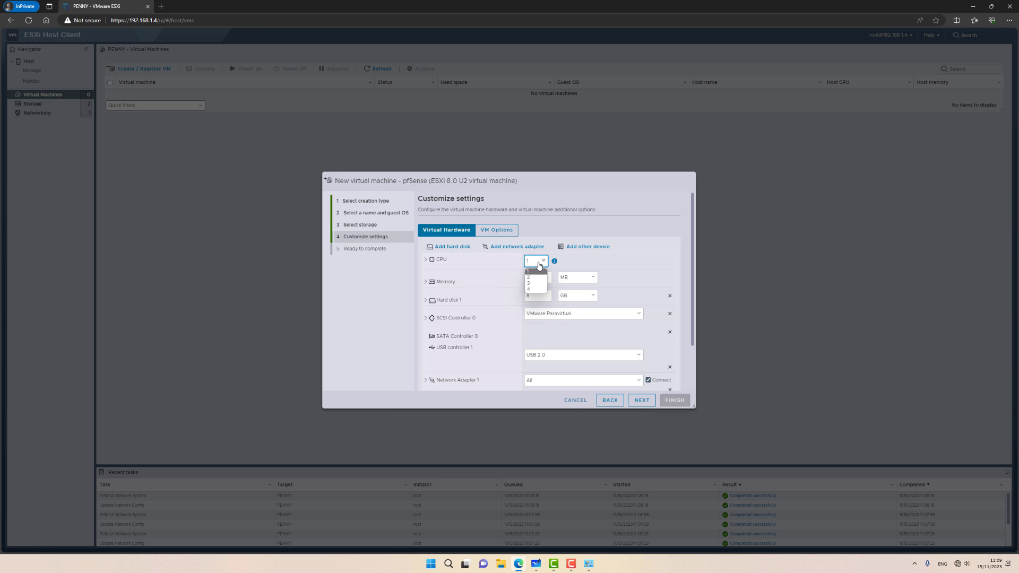
pyautogui.click(537, 277)
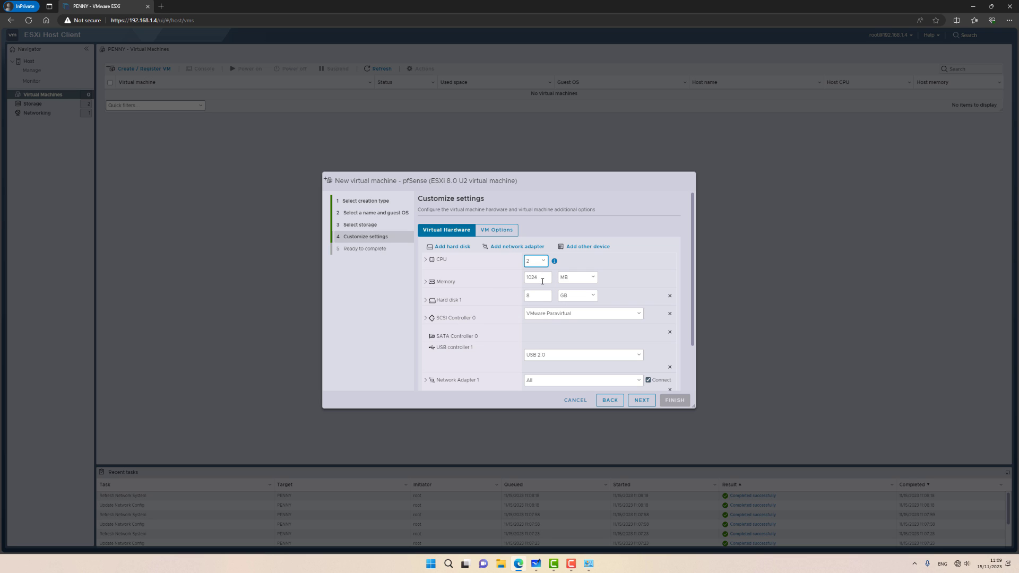
pyautogui.moveTo(542, 281); pyautogui.dragTo(518, 280)
pyautogui.write('2048')
pyautogui.click(568, 280)
pyautogui.click(561, 301)
pyautogui.click(573, 281)
pyautogui.click(568, 295)
pyautogui.click(569, 280)
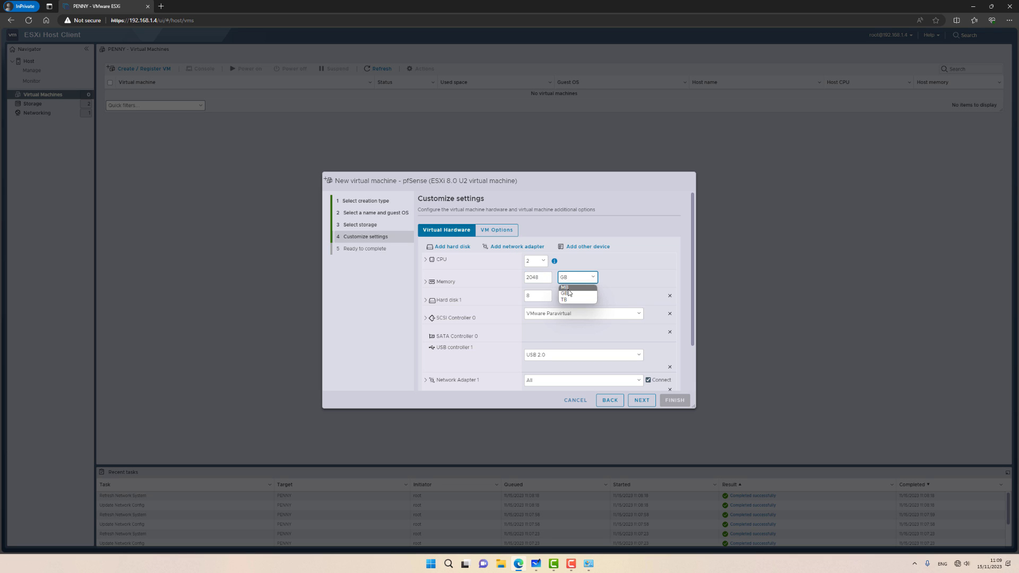
pyautogui.click(567, 288)
# Step: Keep the VM's hard disk thin provisioned
pyautogui.press('Tab')
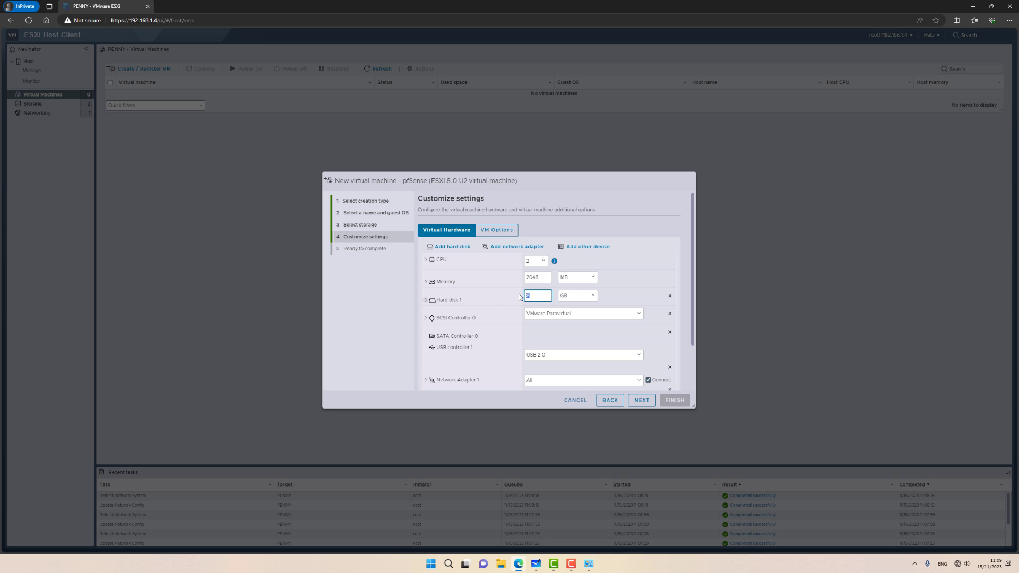
pyautogui.click(459, 300)
pyautogui.click(527, 358)
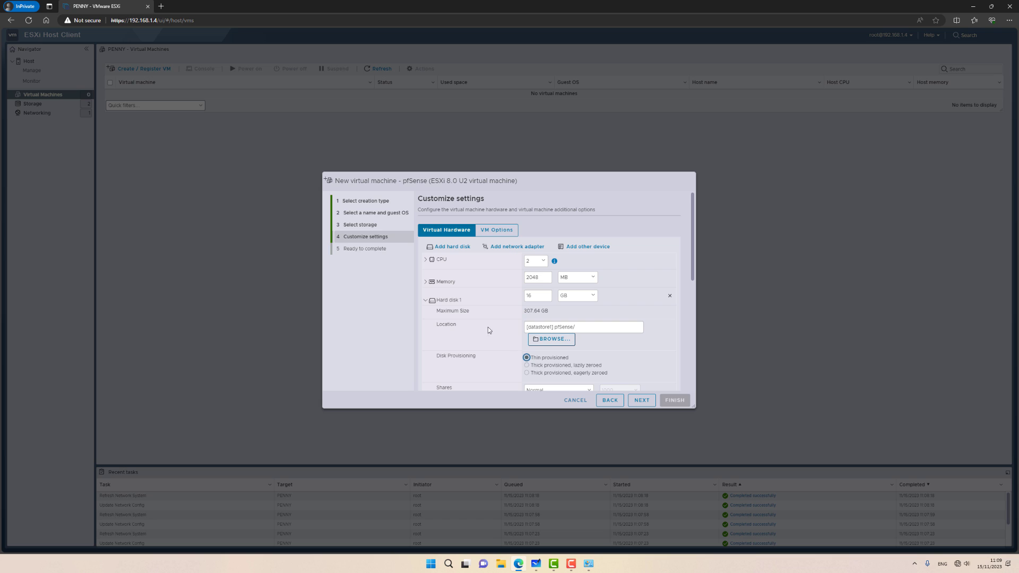
pyautogui.click(459, 302)
pyautogui.scroll(-1, 499, 349)
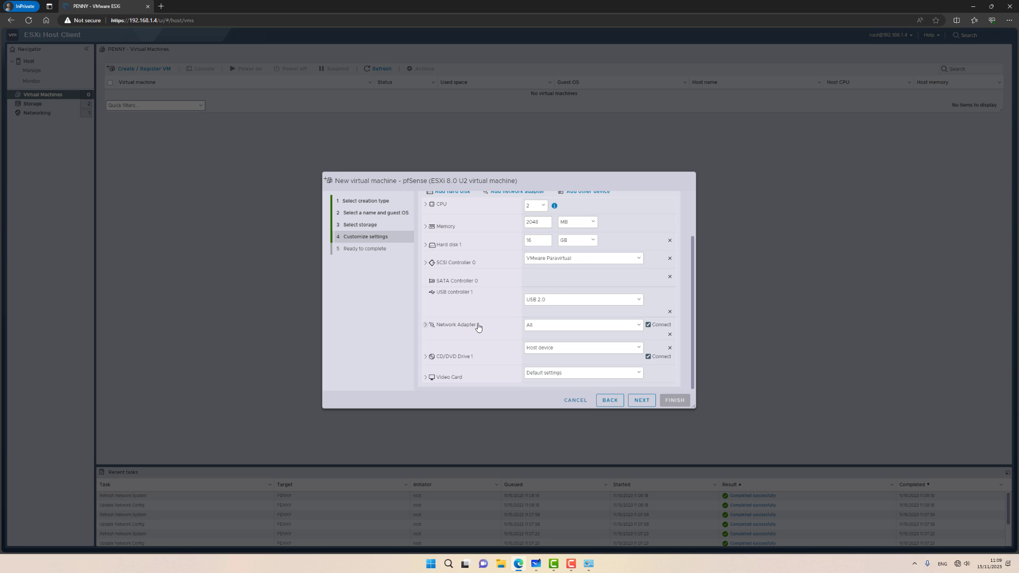
# Step: Leave network adapter 1 on All and add a second adapter connected to ISP
pyautogui.click(538, 327)
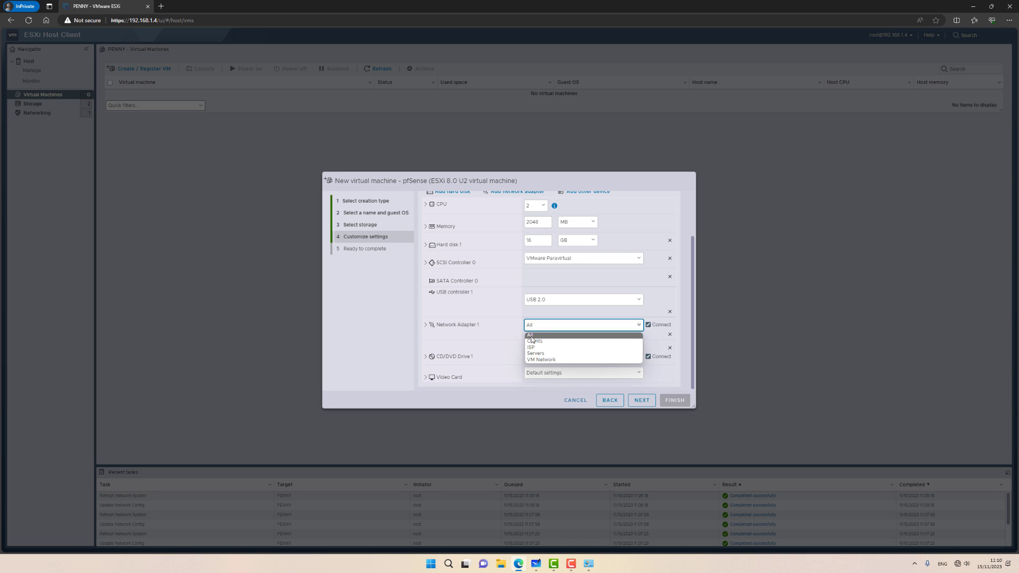
pyautogui.click(531, 336)
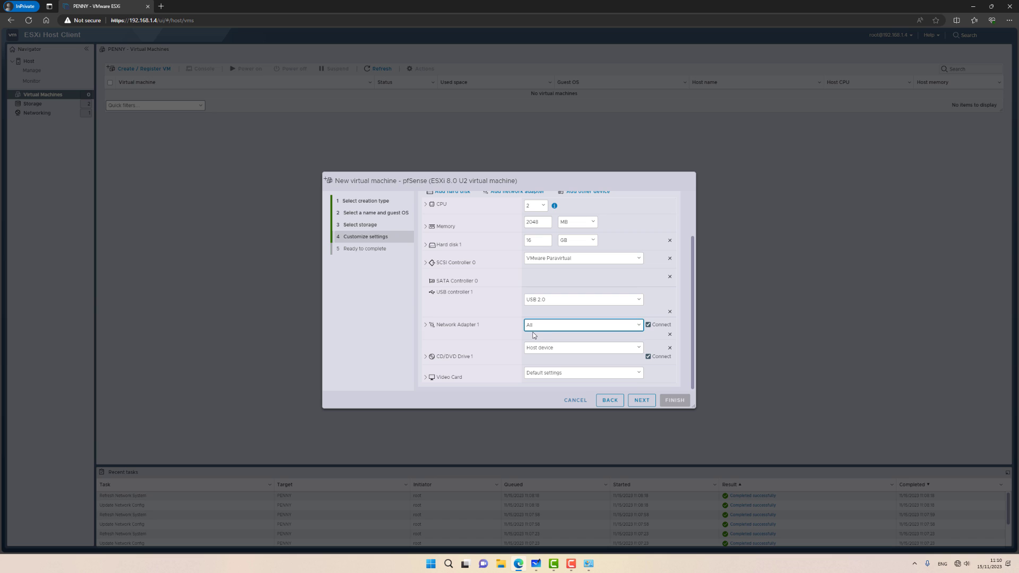
pyautogui.scroll(2, 533, 336)
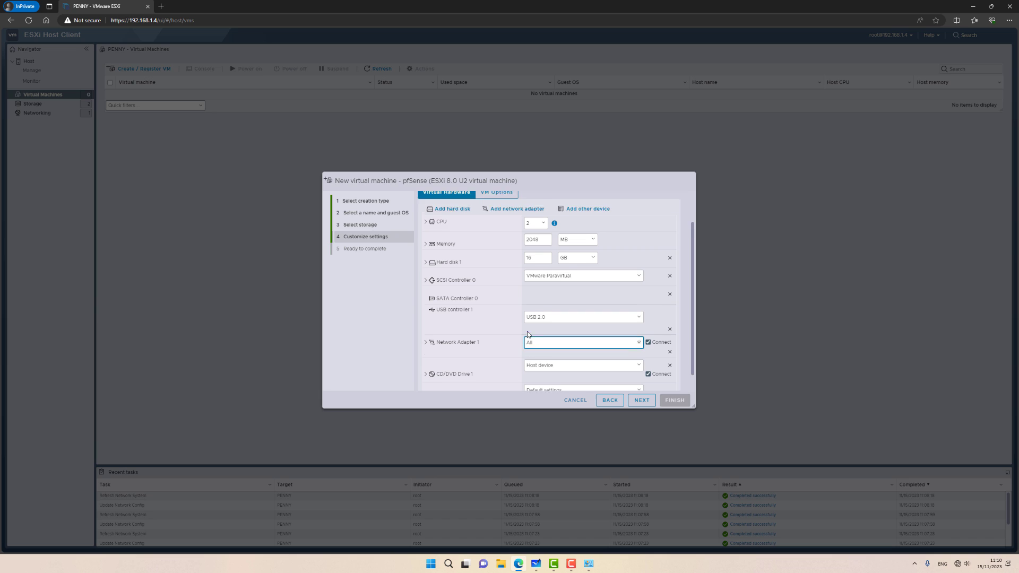
pyautogui.click(504, 223)
pyautogui.scroll(-1, 484, 290)
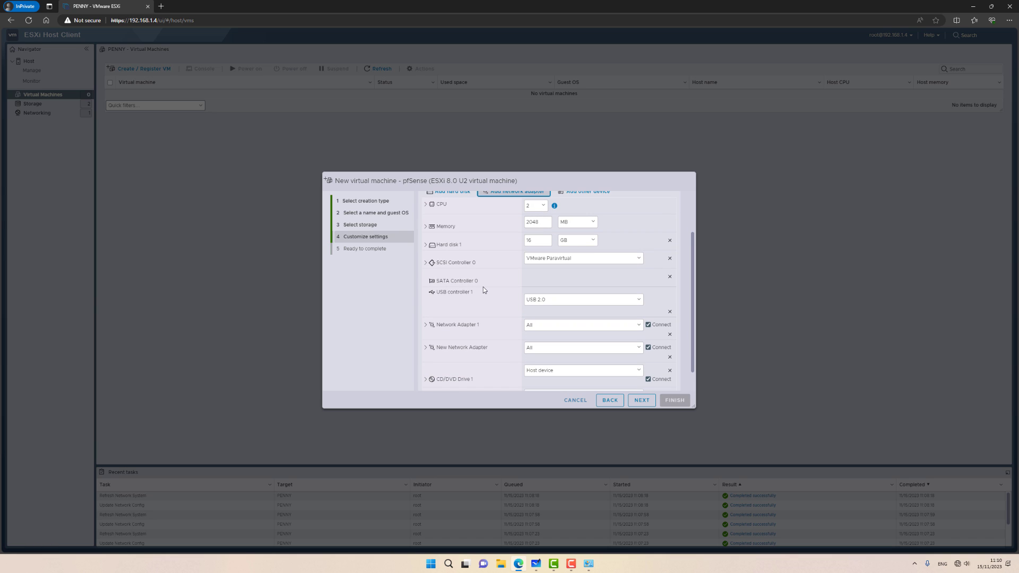
pyautogui.click(533, 348)
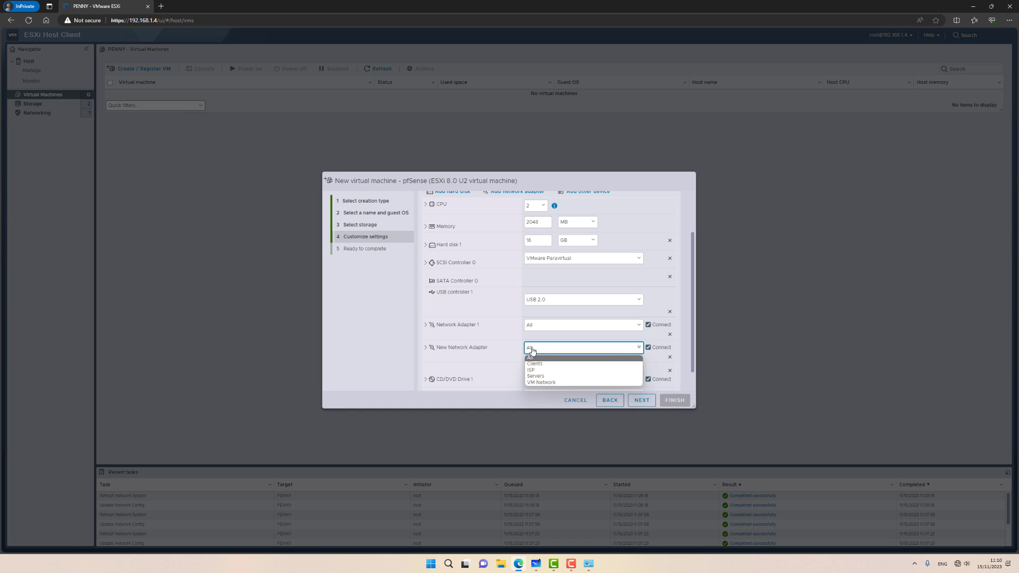
pyautogui.click(534, 369)
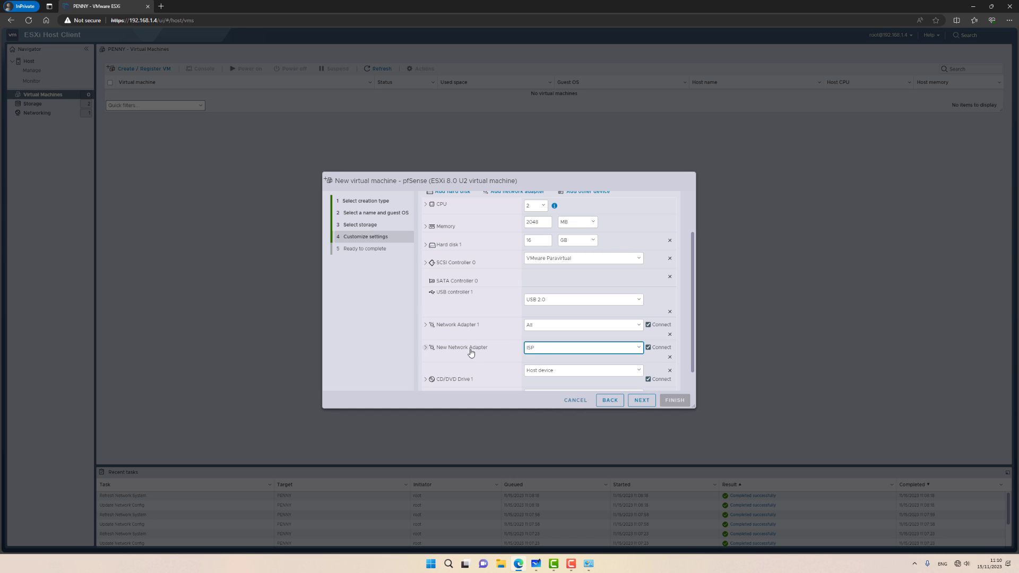
# Step: Attach datastore ISO pfSense-CE-2.7.0-RELEASE-amd64.iso to CD/DVD drive 1 and finish creating the VM
pyautogui.scroll(-1, 461, 335)
pyautogui.click(541, 350)
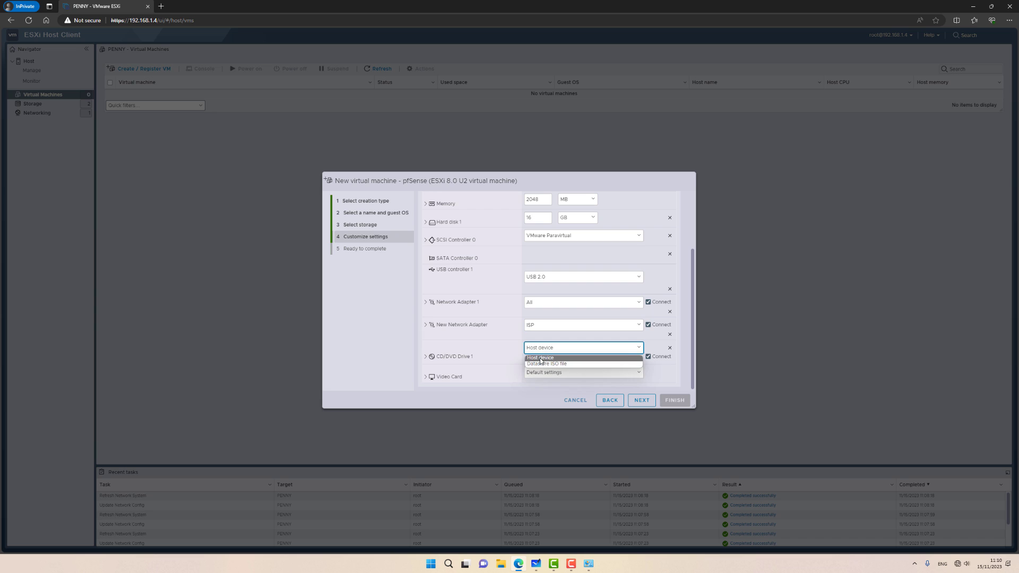
pyautogui.click(540, 364)
pyautogui.click(456, 263)
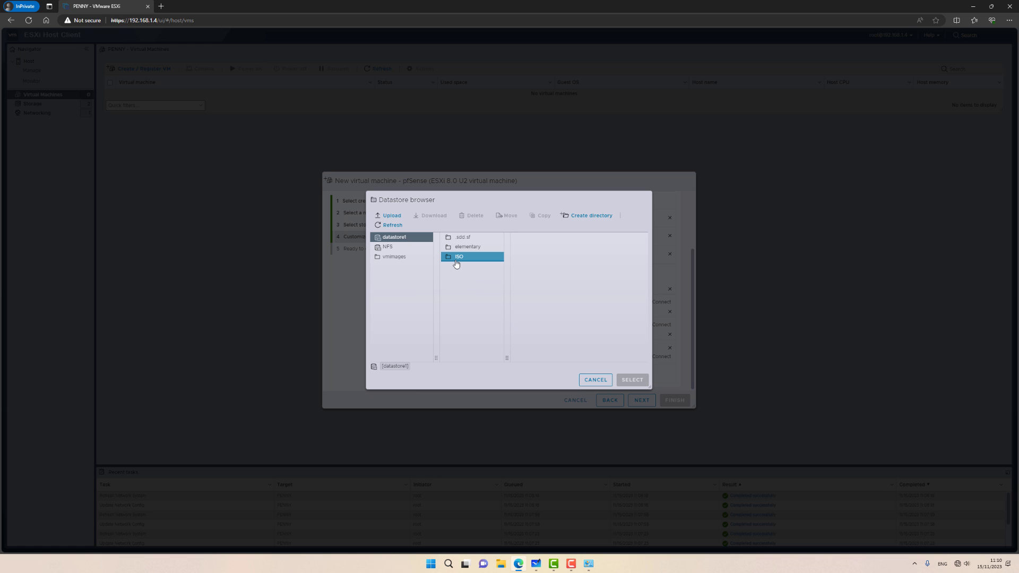
pyautogui.click(540, 236)
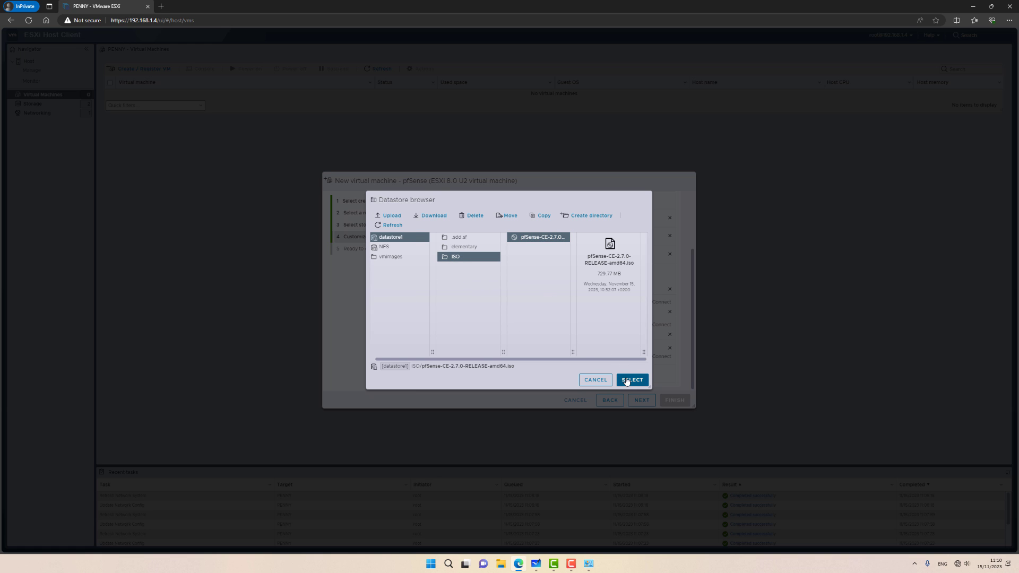
pyautogui.click(626, 381)
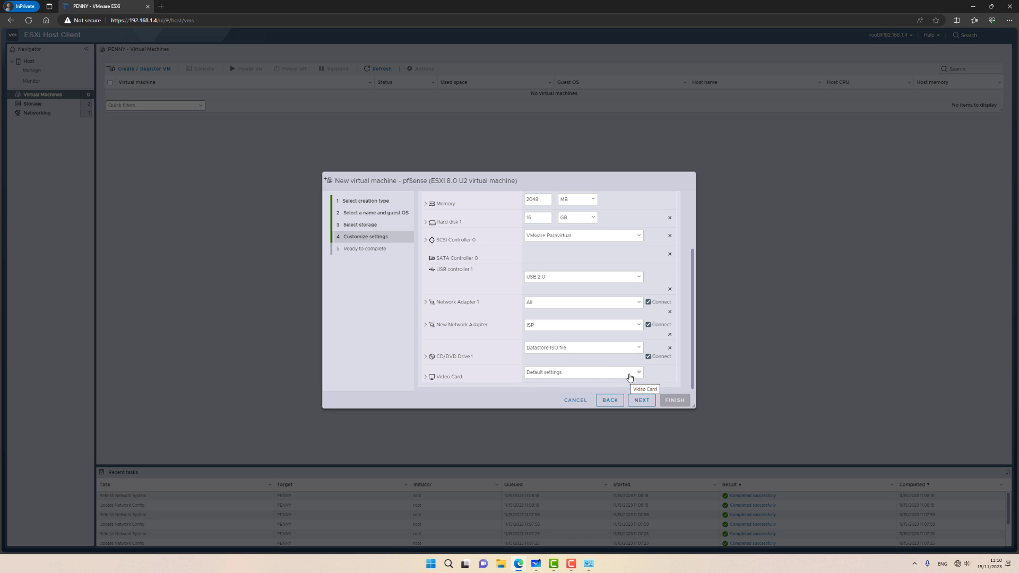
pyautogui.click(641, 401)
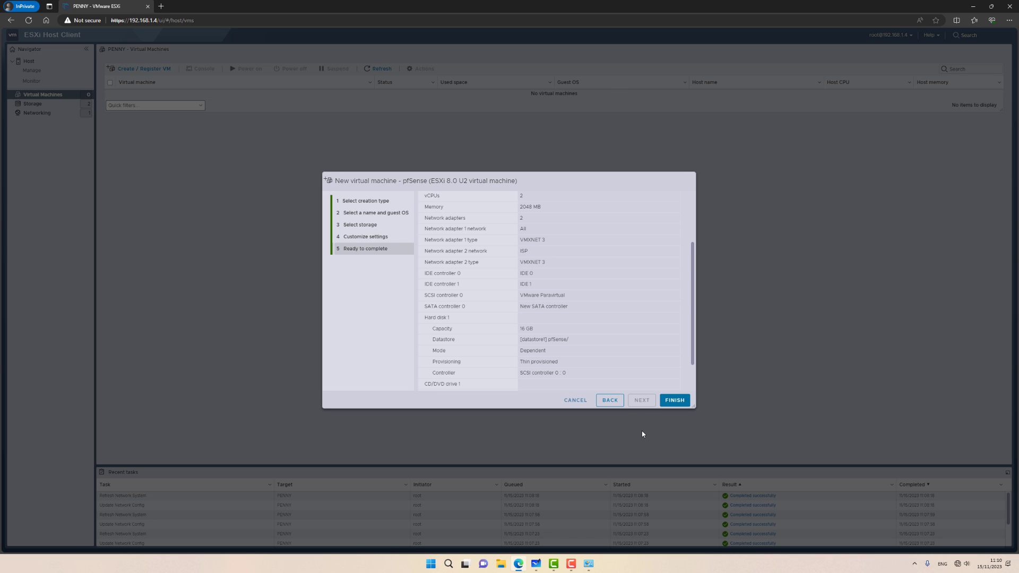
pyautogui.click(675, 401)
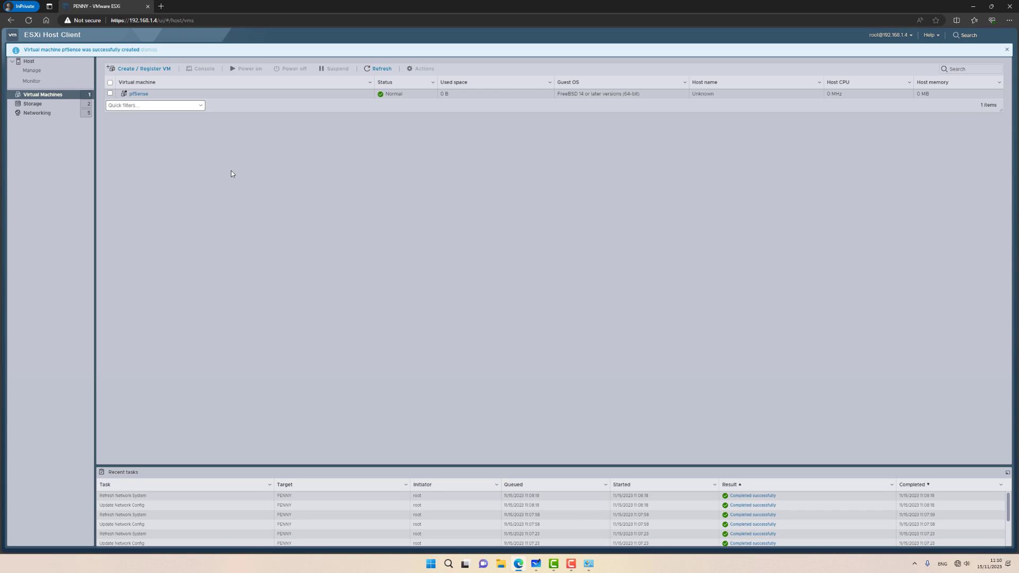
# Step: Open the pfSense VM's browser console and accept the copyright notice
pyautogui.click(173, 96)
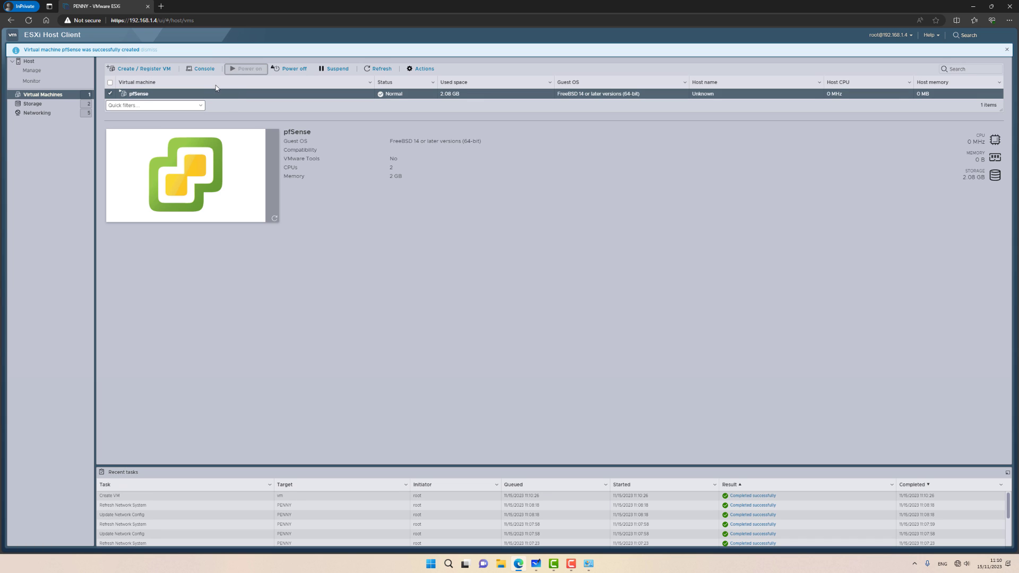
pyautogui.click(201, 71)
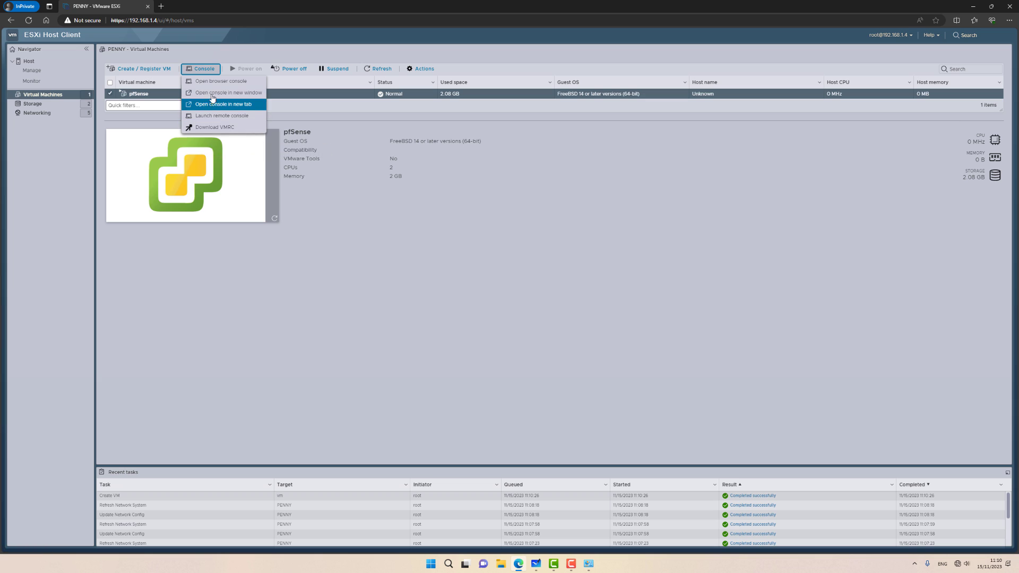
pyautogui.click(215, 78)
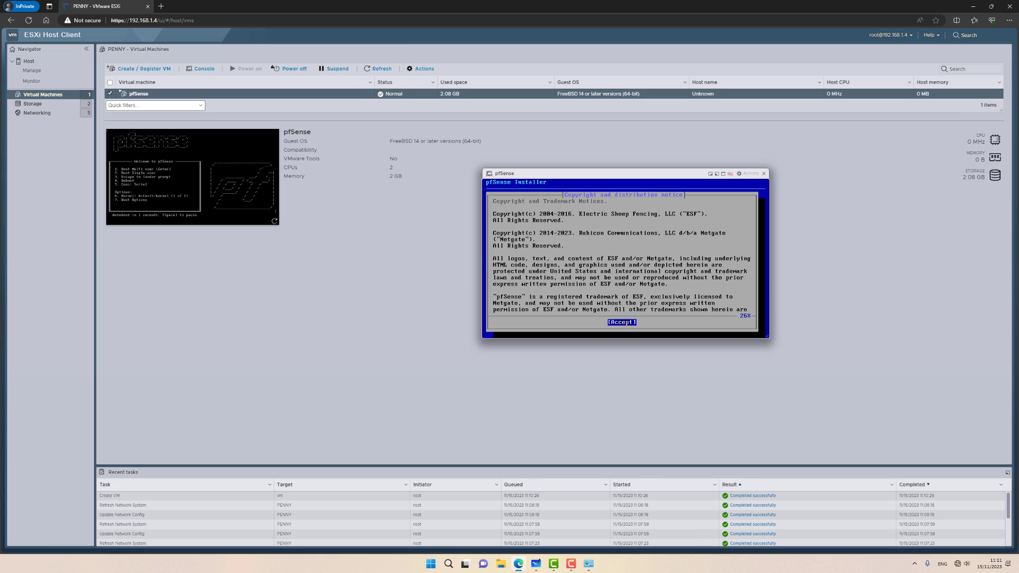
pyautogui.press('Return')
pyautogui.press('Return')
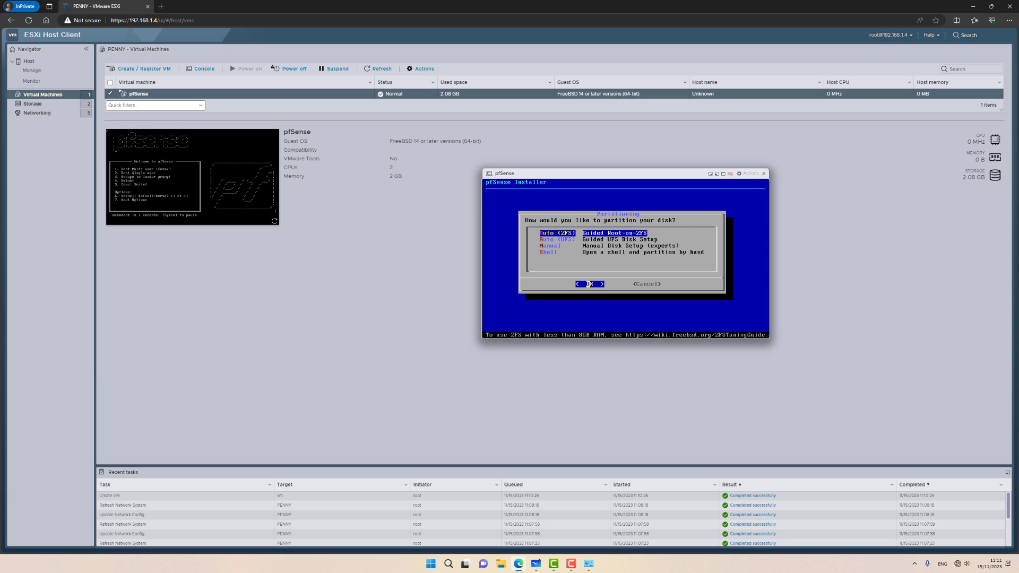
# Step: Install pfSense with Auto (ZFS) as a stripe on disk da0, then reboot
pyautogui.press('Return')
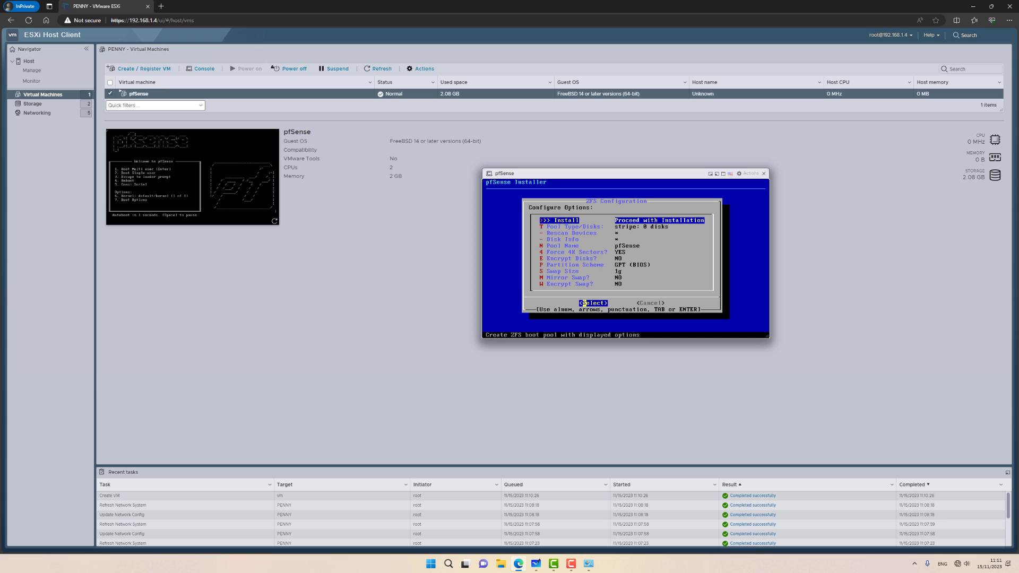
pyautogui.press('Down')
pyautogui.press('Return')
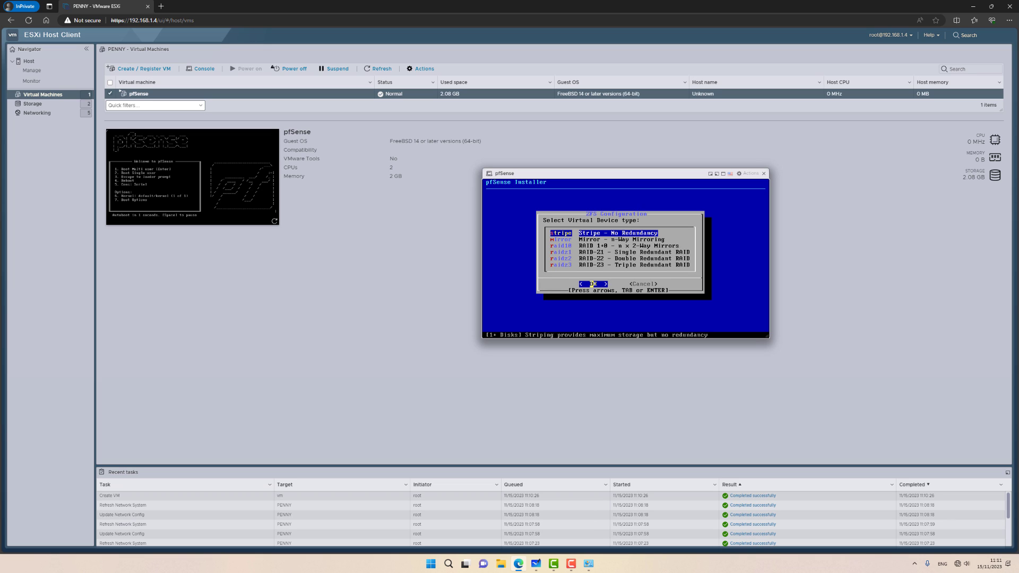
pyautogui.press('Return')
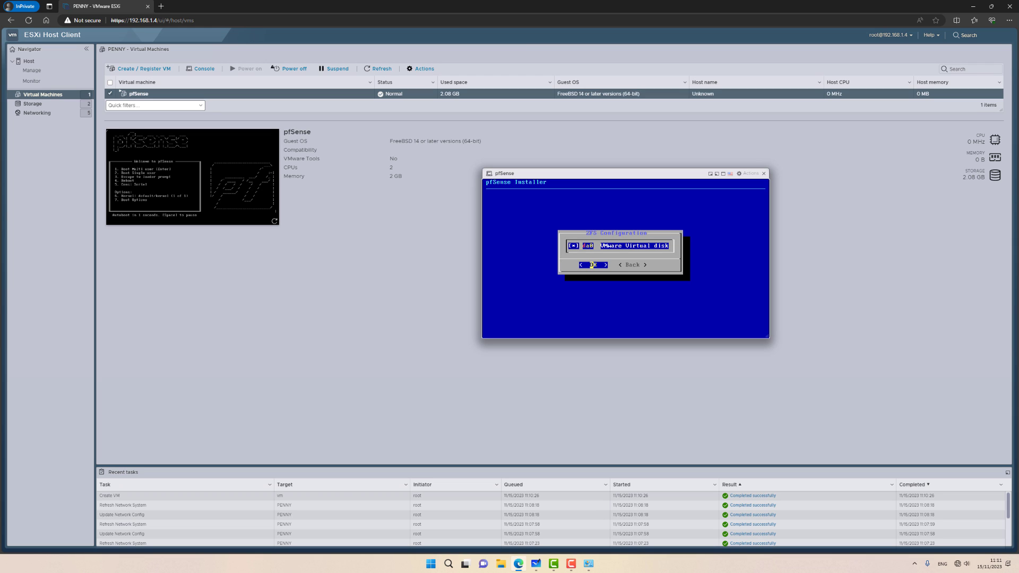
pyautogui.press('Return')
pyautogui.press('Left')
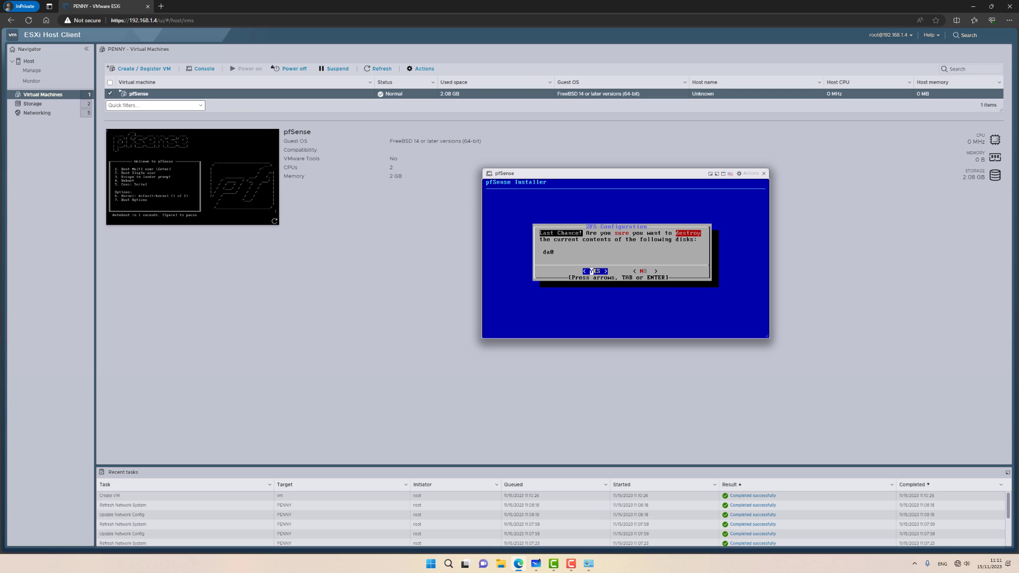
pyautogui.press('Return')
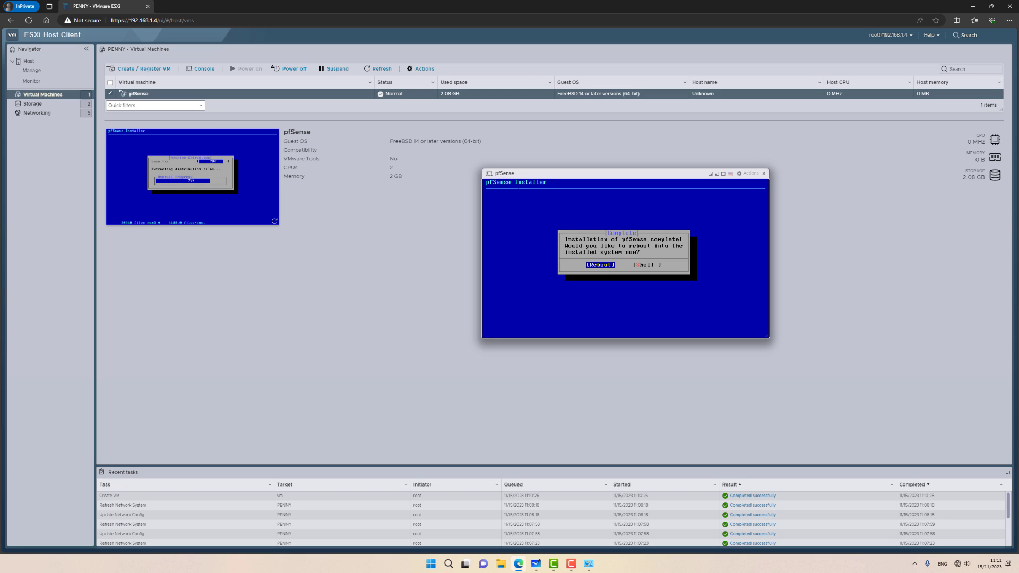
pyautogui.press('Return')
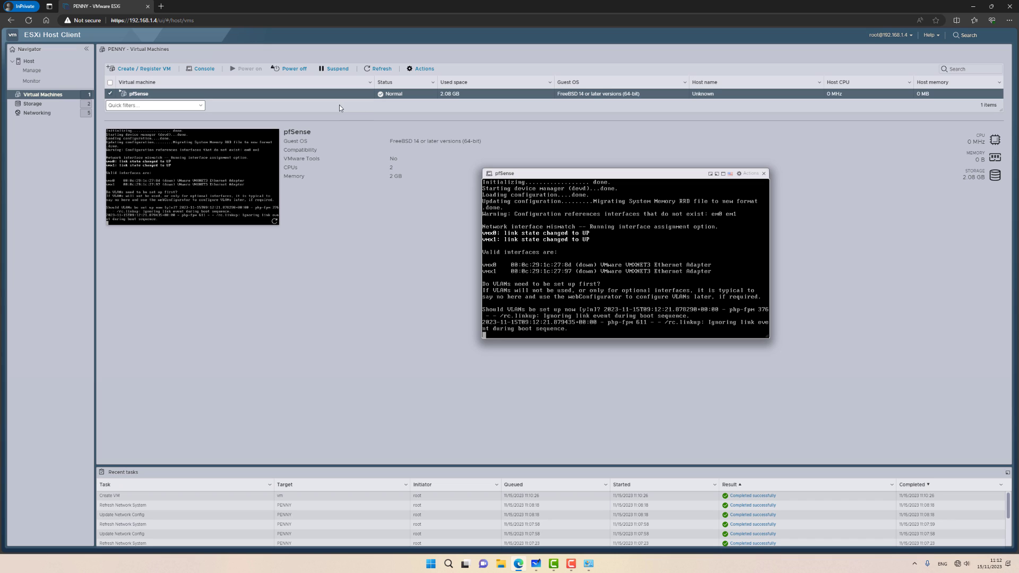
pyautogui.rightClick(162, 96)
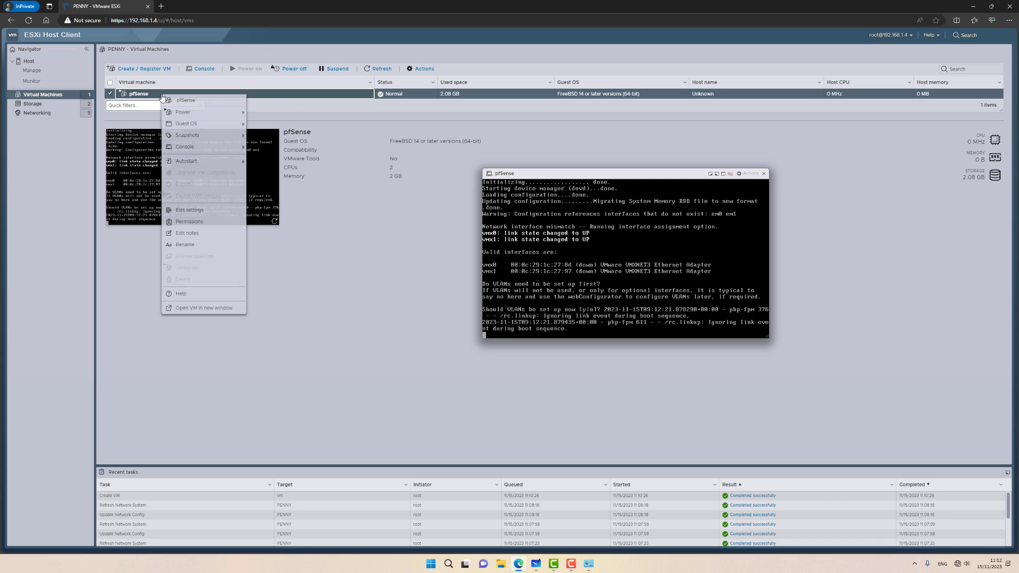
pyautogui.click(183, 211)
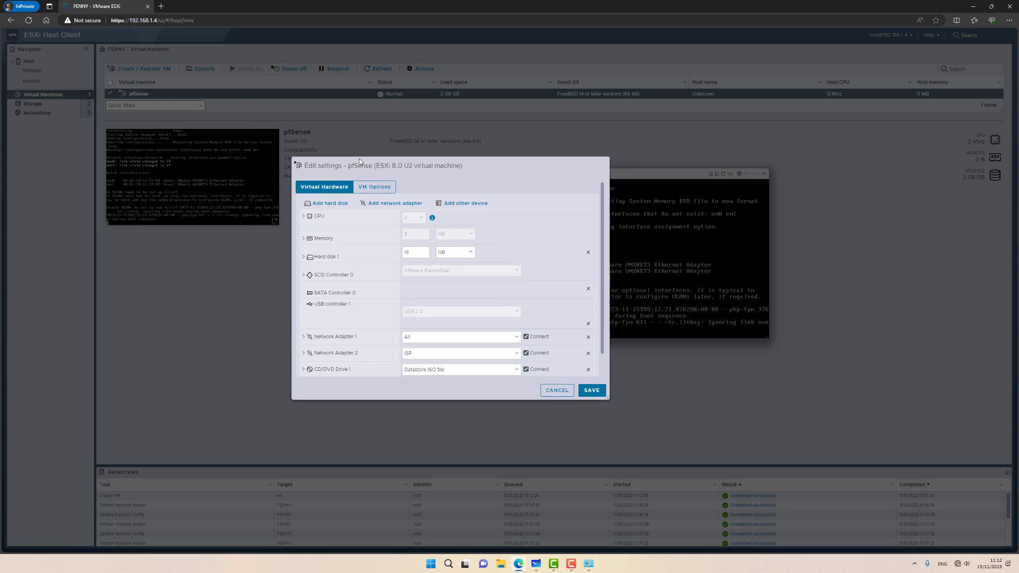
pyautogui.moveTo(359, 161); pyautogui.dragTo(259, 106)
pyautogui.scroll(-1, 238, 252)
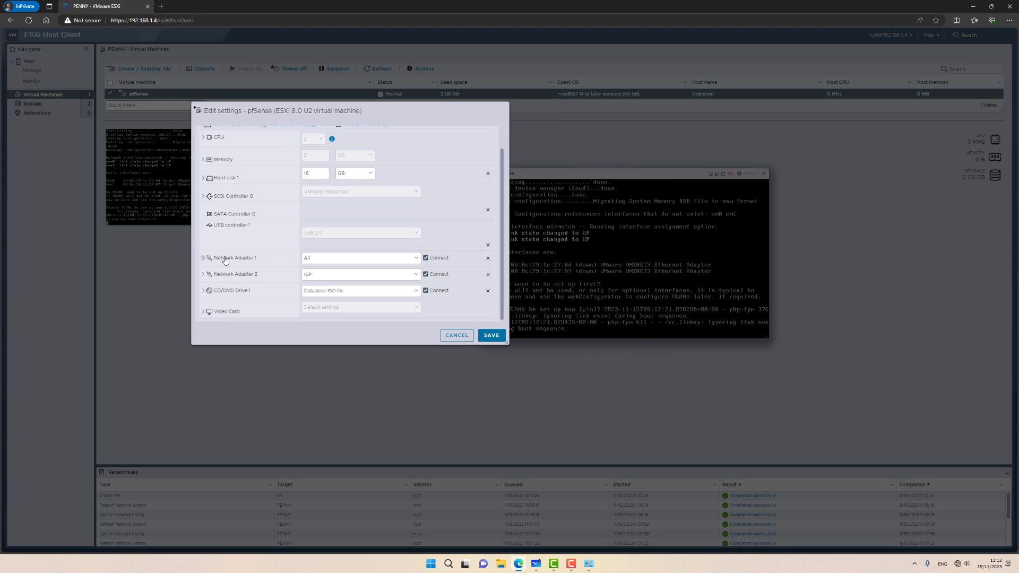
pyautogui.click(235, 259)
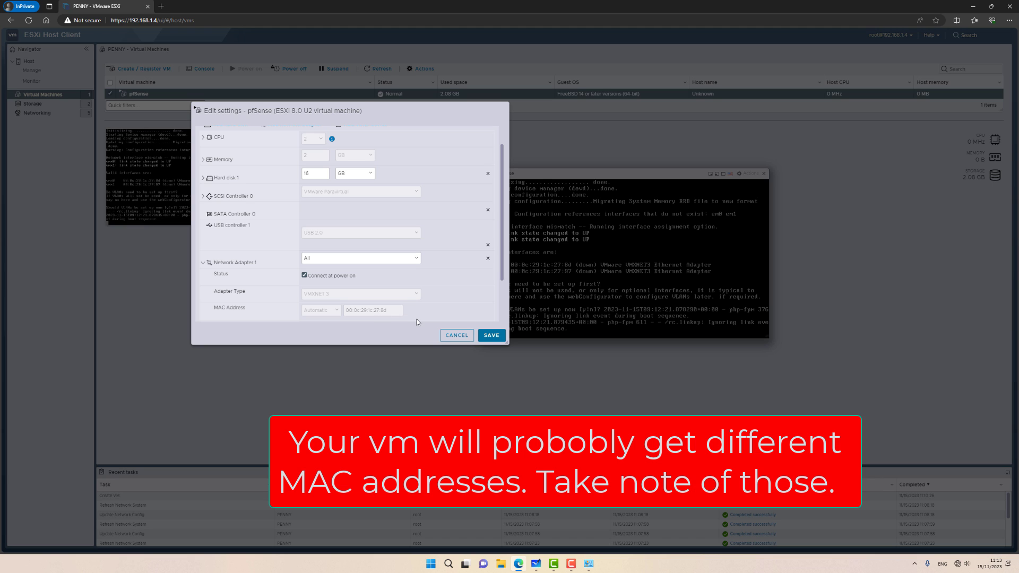
pyautogui.click(457, 336)
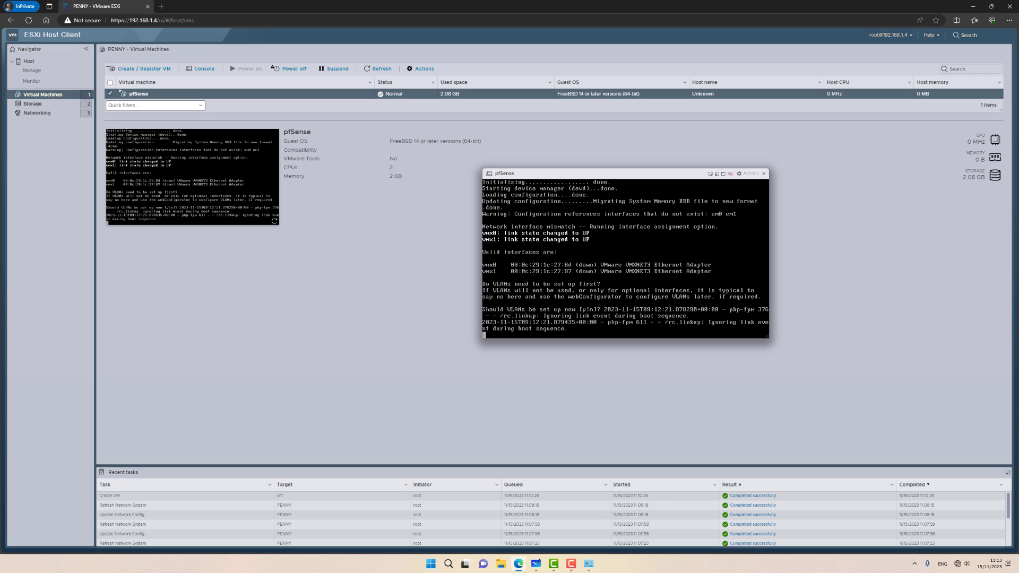
# Step: Answer n to VLANs, assign vmx1 as WAN and vmx0 as LAN, and confirm with y
pyautogui.write('n')
pyautogui.press('Return')
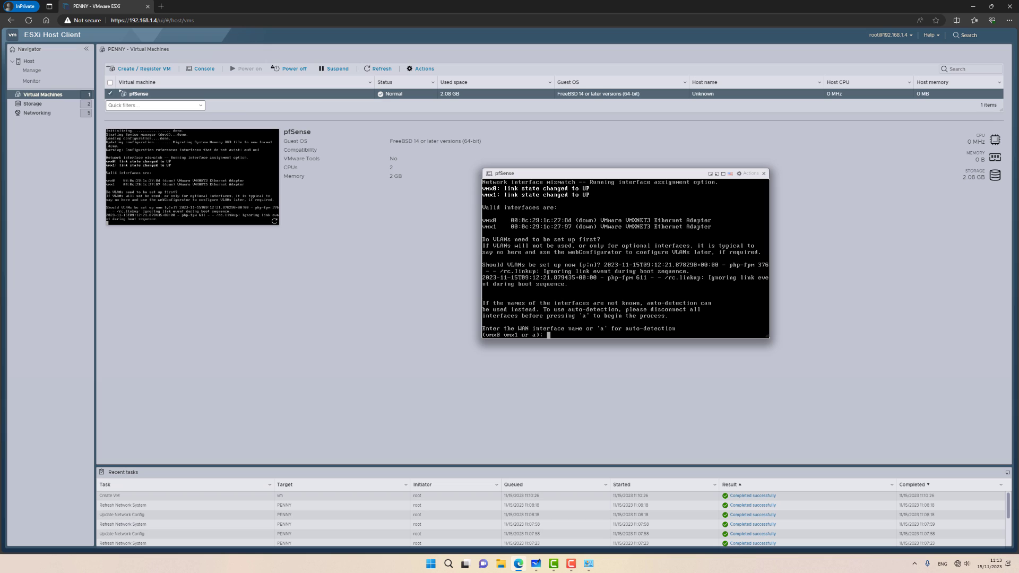
pyautogui.write('vm1')
pyautogui.press('Return')
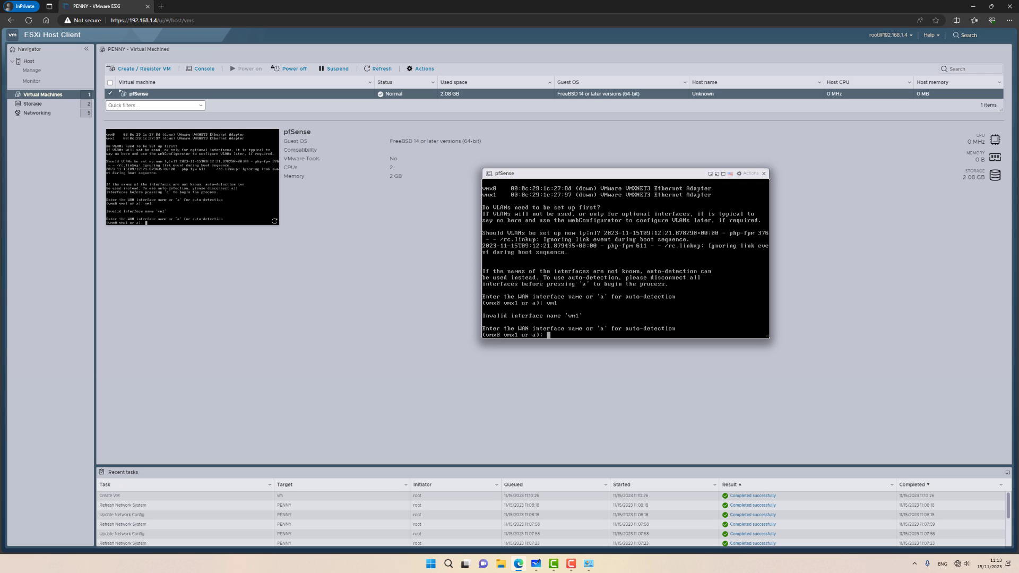
pyautogui.write('vmx1')
pyautogui.press('Return')
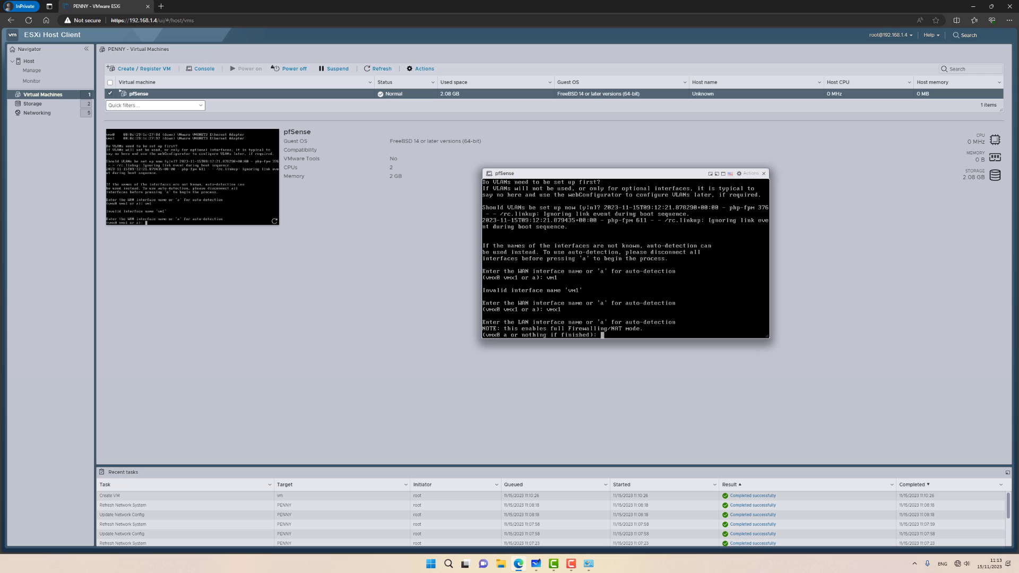
pyautogui.write('vmx0')
pyautogui.press('Return')
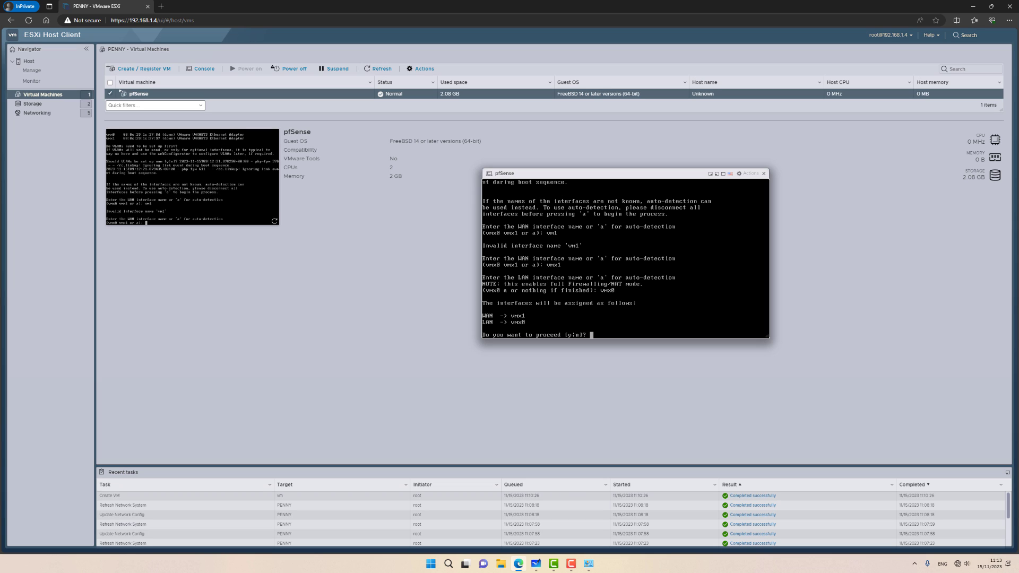
pyautogui.write('y')
pyautogui.press('Return')
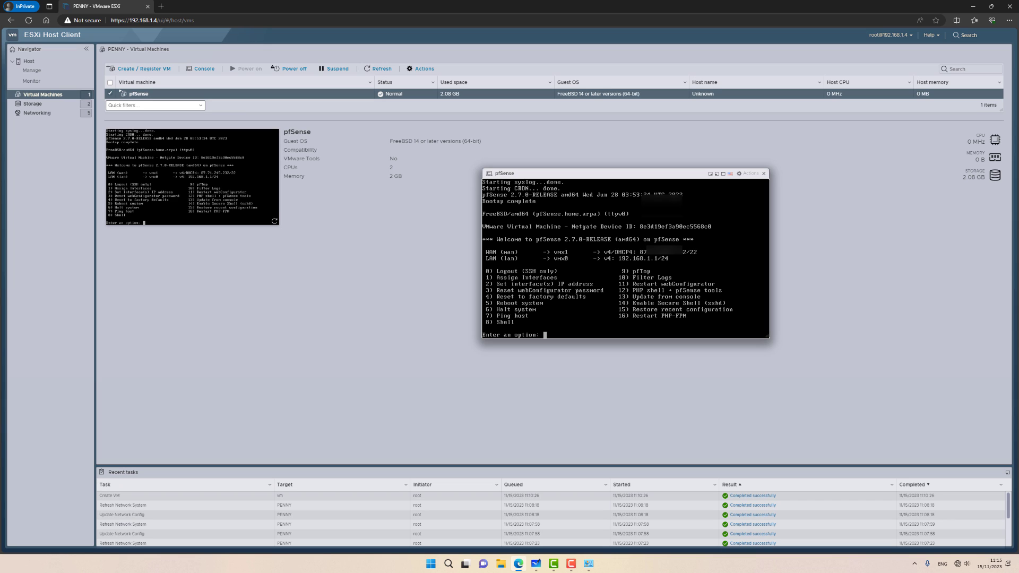
# Step: Give the LAN interface the static address 192.168.1.1/24 with no upstream gateway
pyautogui.press('Return')
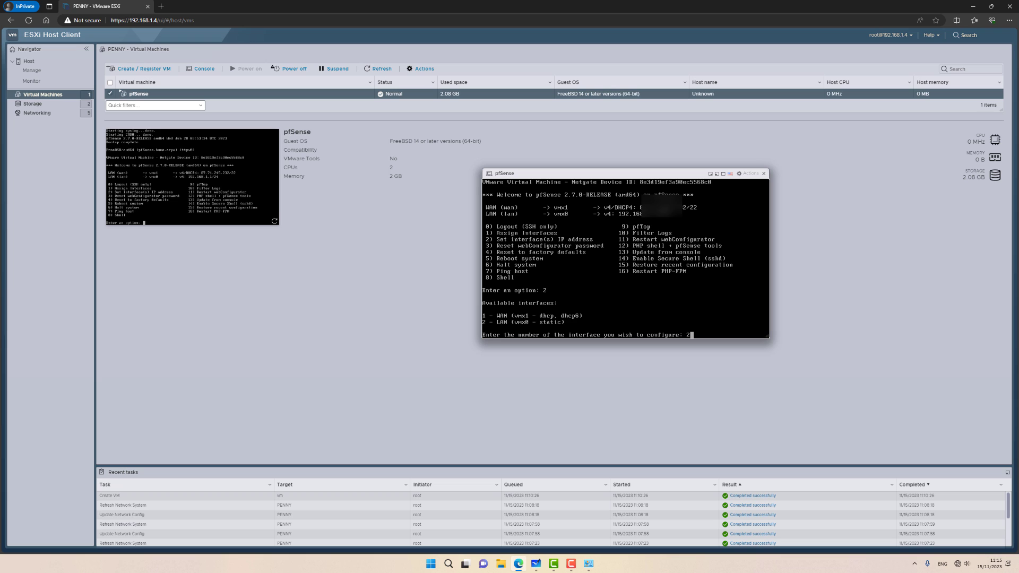
pyautogui.press('Return')
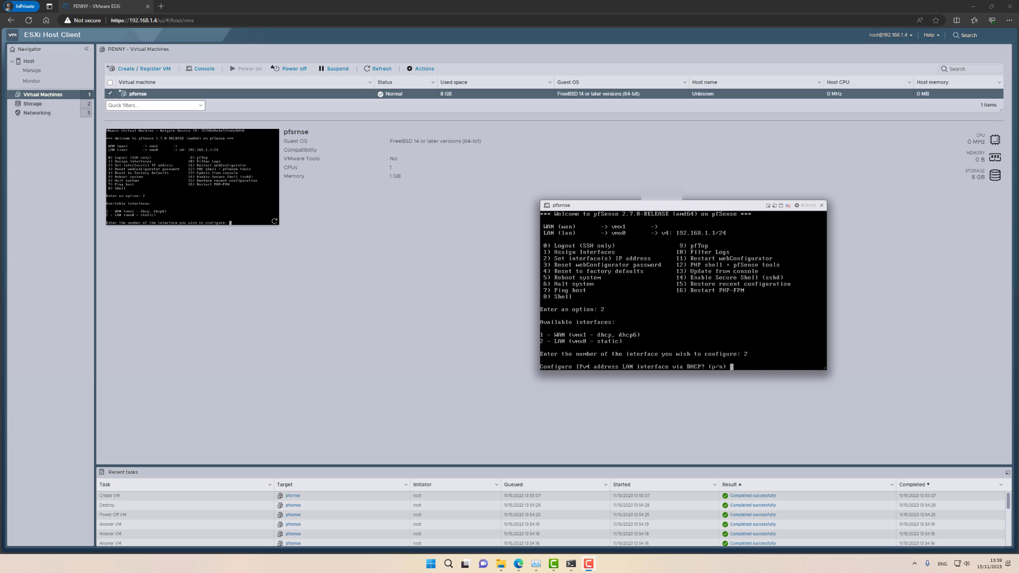
pyautogui.write('n')
pyautogui.press('Return')
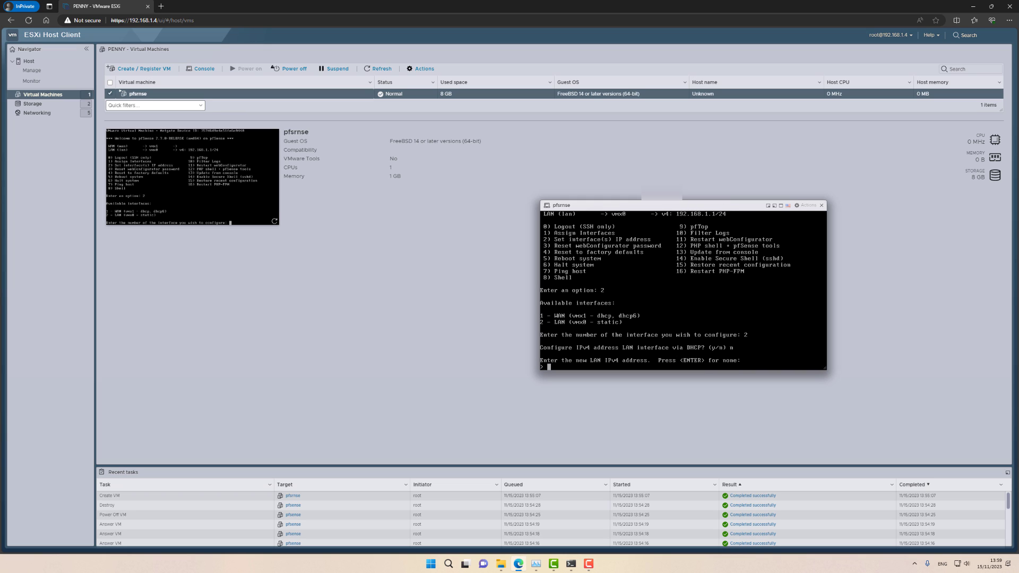
pyautogui.write('192.168.1.1')
pyautogui.press('Return')
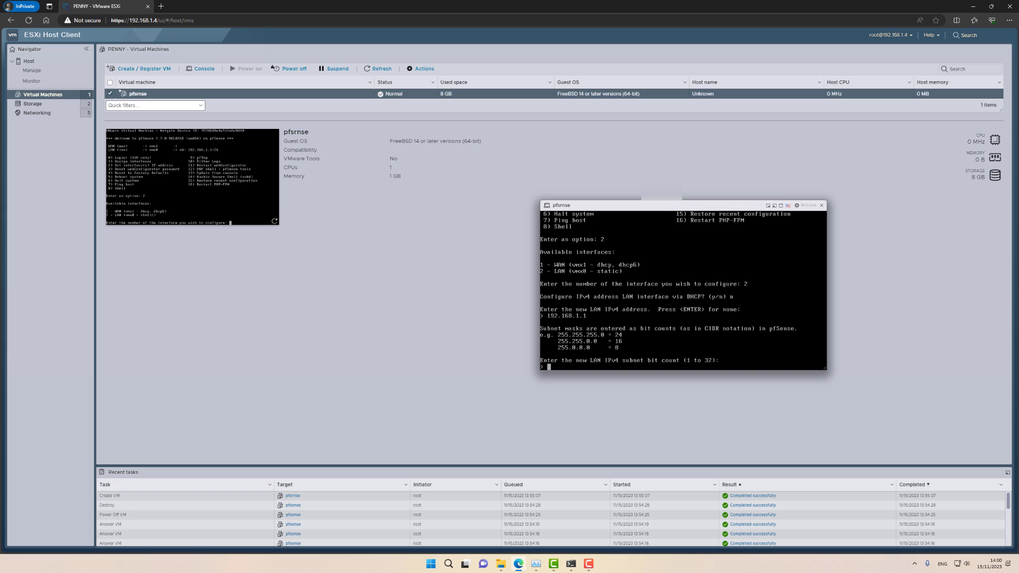
pyautogui.write('24')
pyautogui.press('Return')
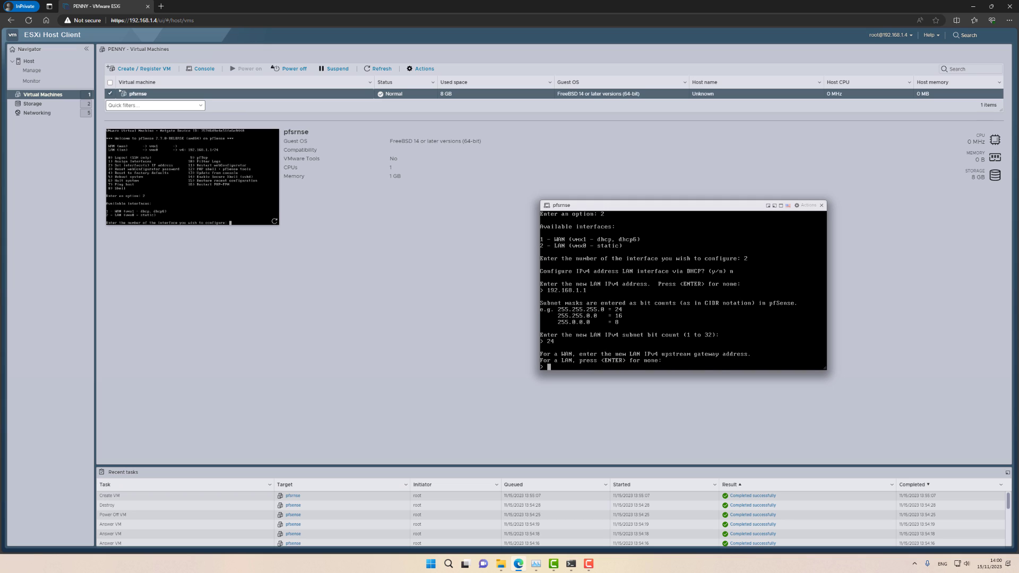
pyautogui.press('Return')
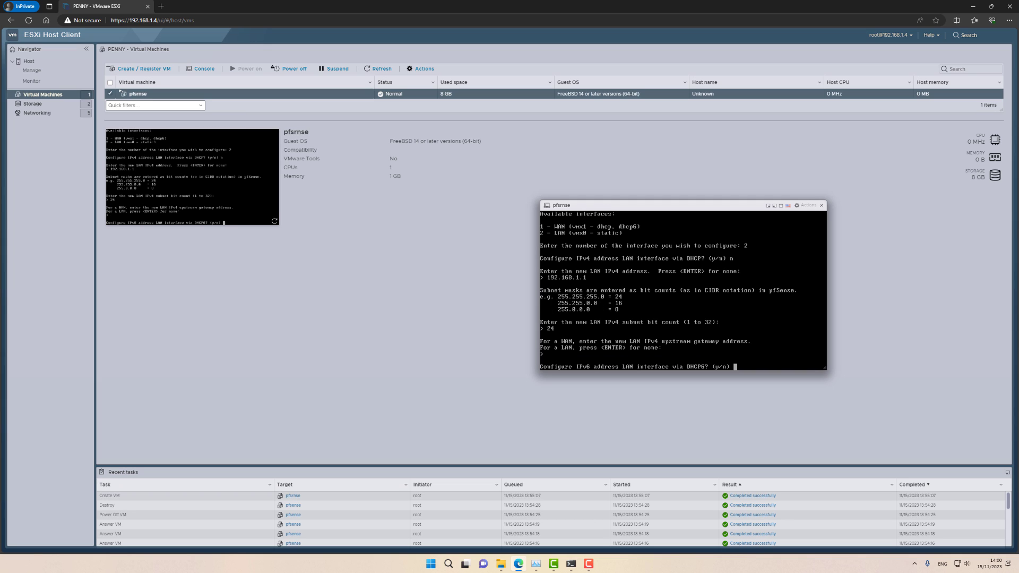
# Step: Skip LAN IPv6 and enable DHCP with range 192.168.1.100 to 192.168.1.200
pyautogui.write('n')
pyautogui.press('Return')
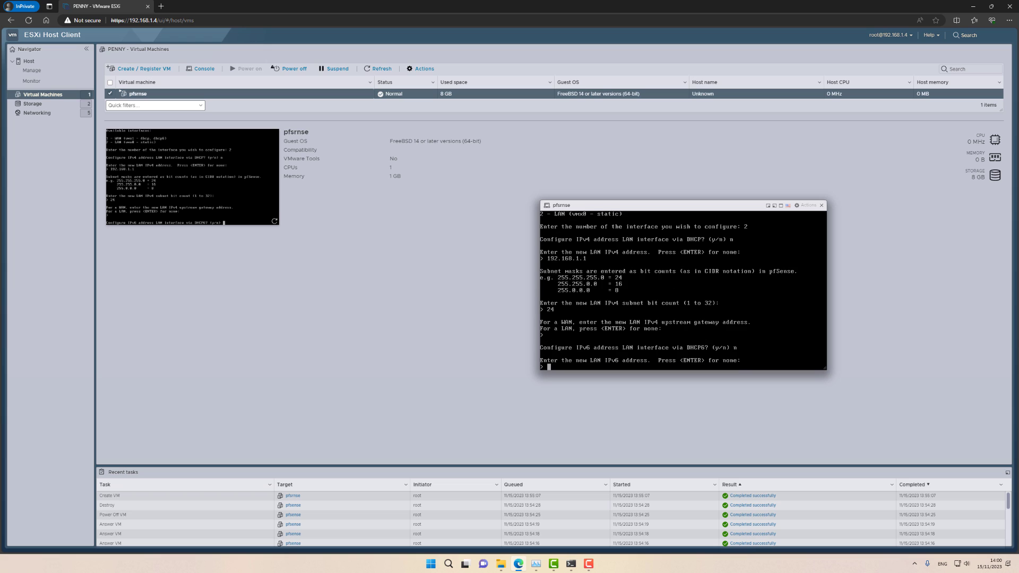
pyautogui.press('Return')
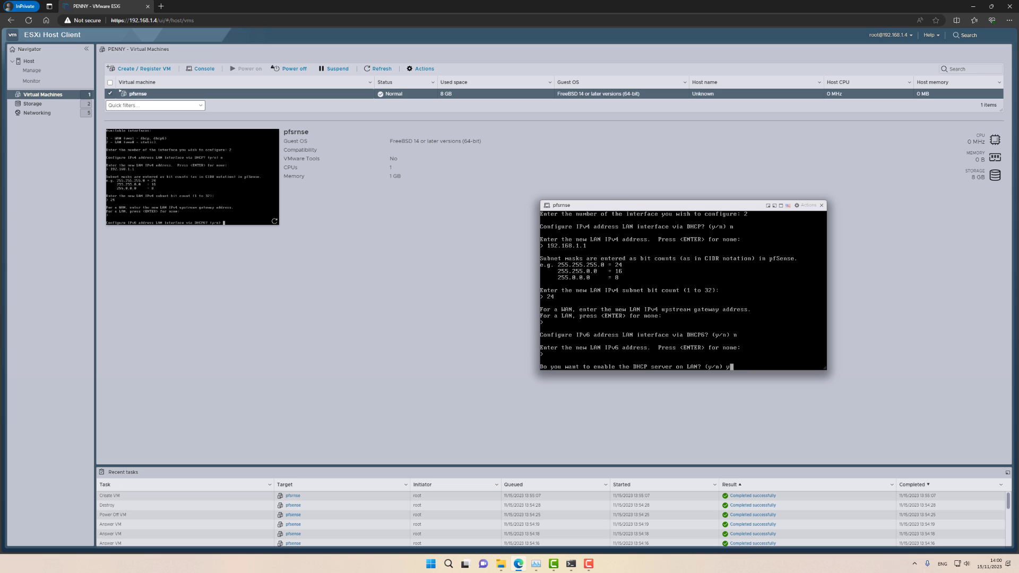
pyautogui.press('Return')
pyautogui.write('192.1')
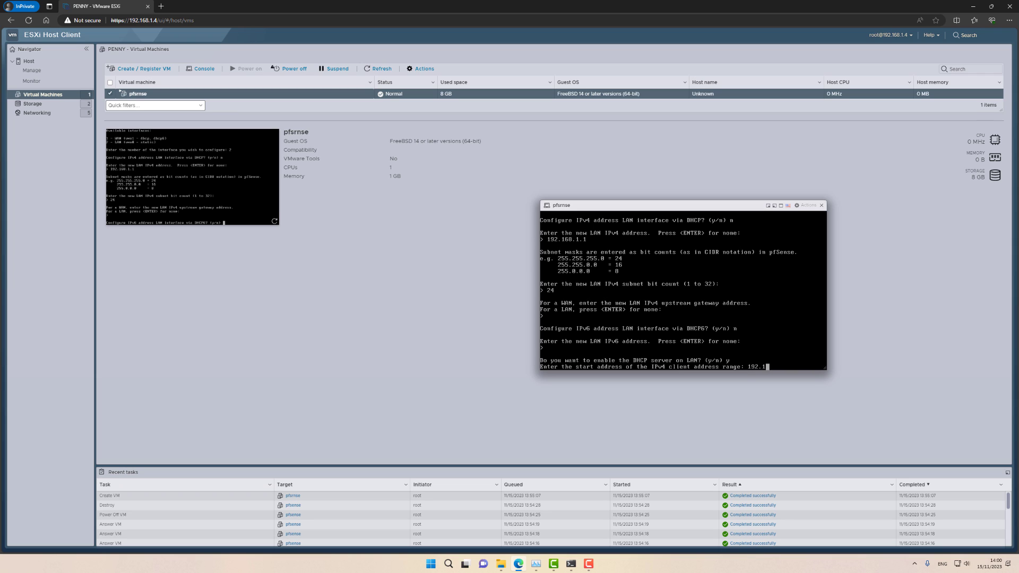
pyautogui.write('68.1.100')
pyautogui.press('Return')
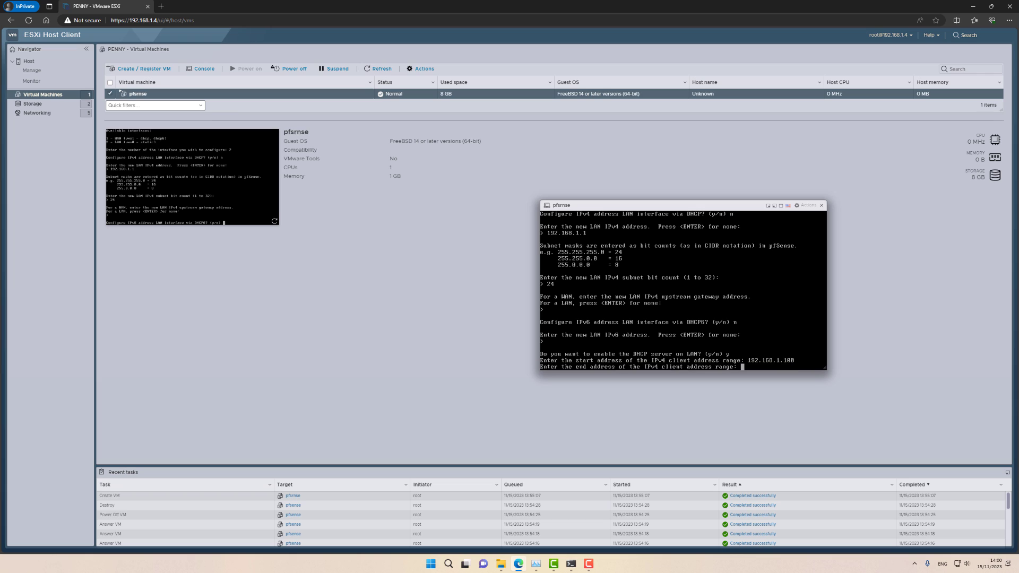
pyautogui.write('192.168.1.200')
pyautogui.press('Return')
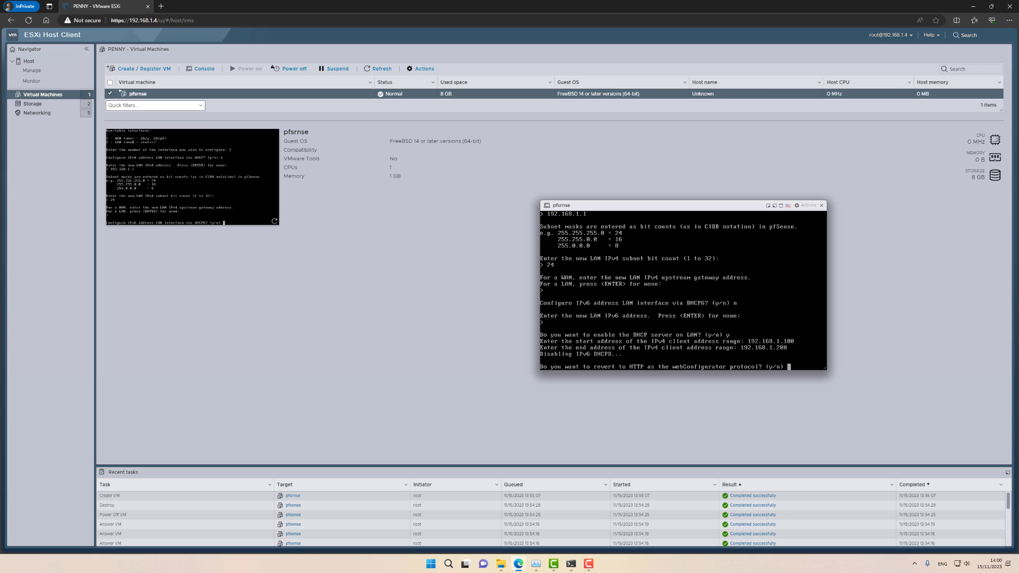
# Step: Revert the webConfigurator to HTTP and return to the pfSense console menu
pyautogui.write('y')
pyautogui.press('Return')
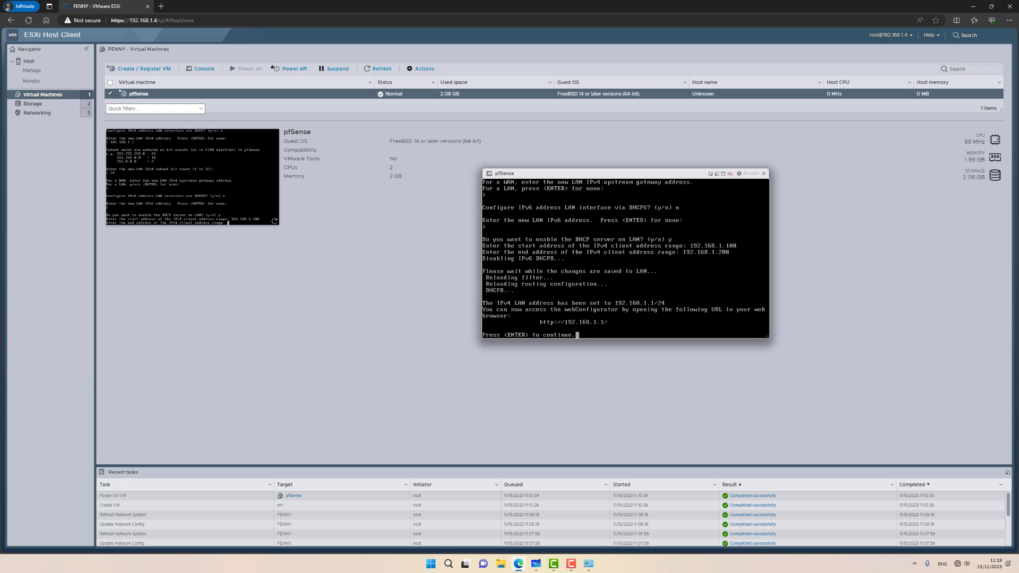
pyautogui.press('Return')
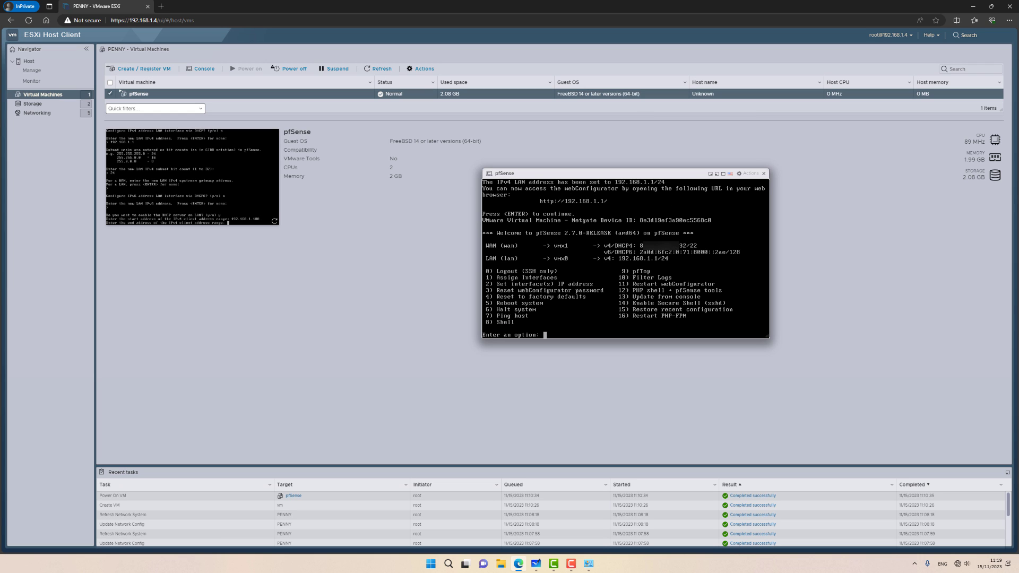
# Step: Open a new InPrivate tab and browse to 192.168.1.1
pyautogui.click(161, 6)
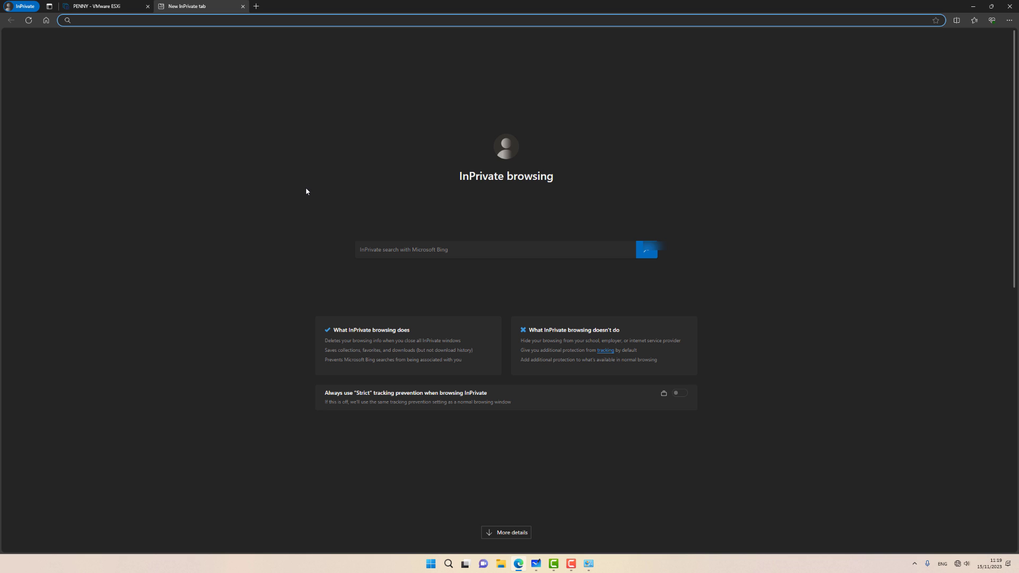
pyautogui.write('192.1')
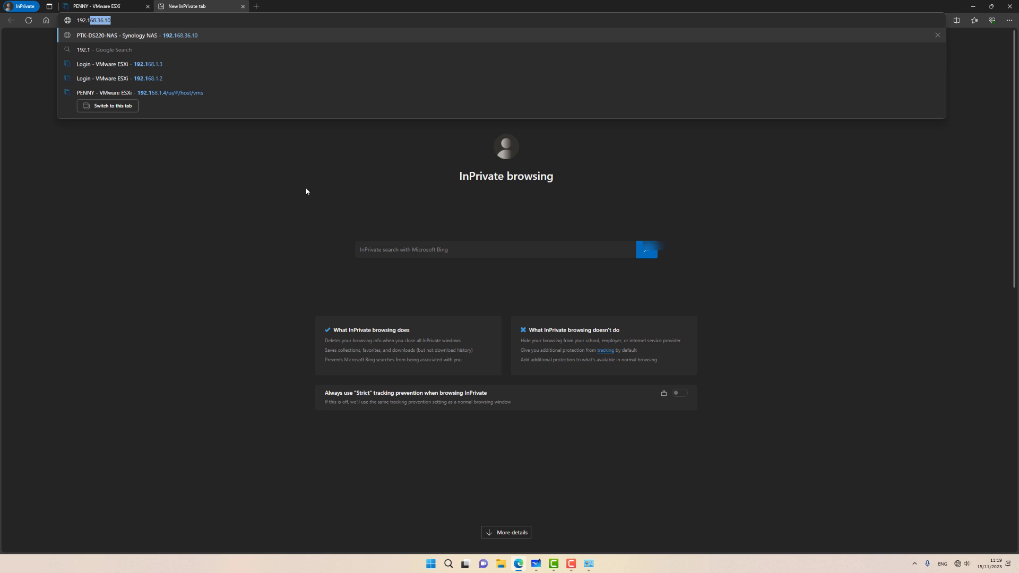
pyautogui.write('68.1.1')
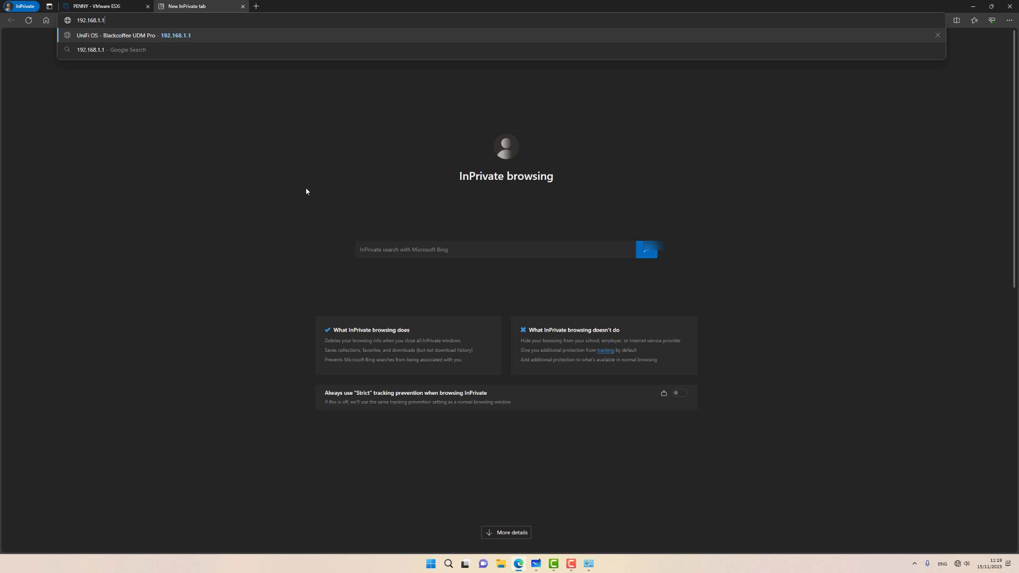
pyautogui.press('Return')
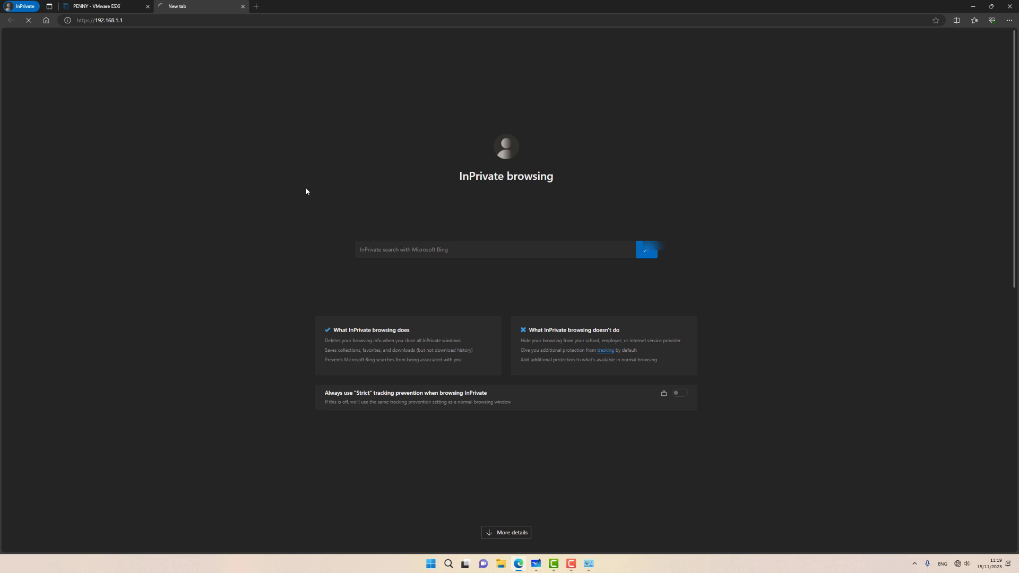
# Step: Change the address from https to http by deleting the s
pyautogui.click(90, 20)
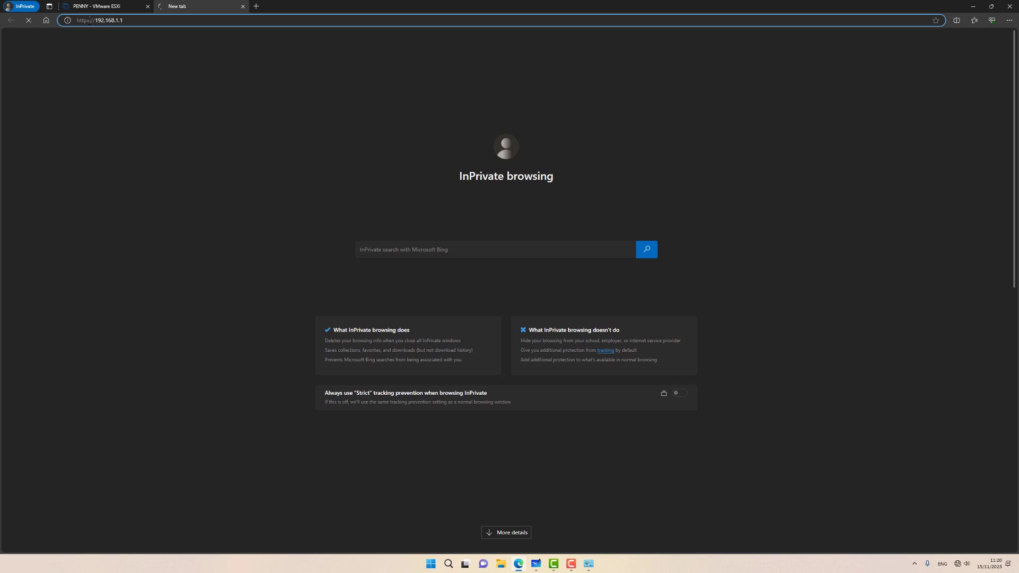
pyautogui.moveTo(90, 20); pyautogui.dragTo(87, 20)
pyautogui.press('BackSpace')
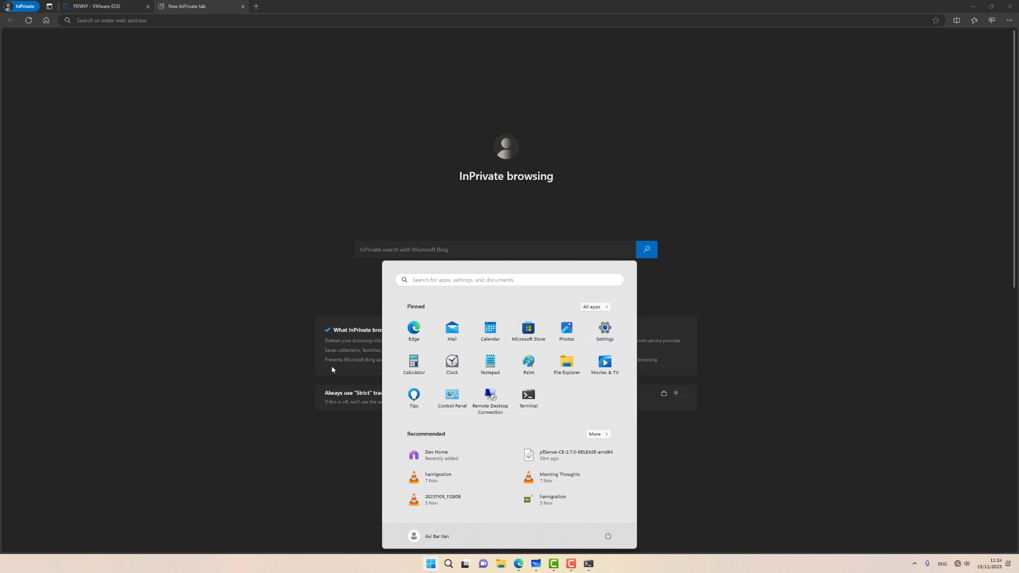
pyautogui.write('notepad')
pyautogui.press('Return')
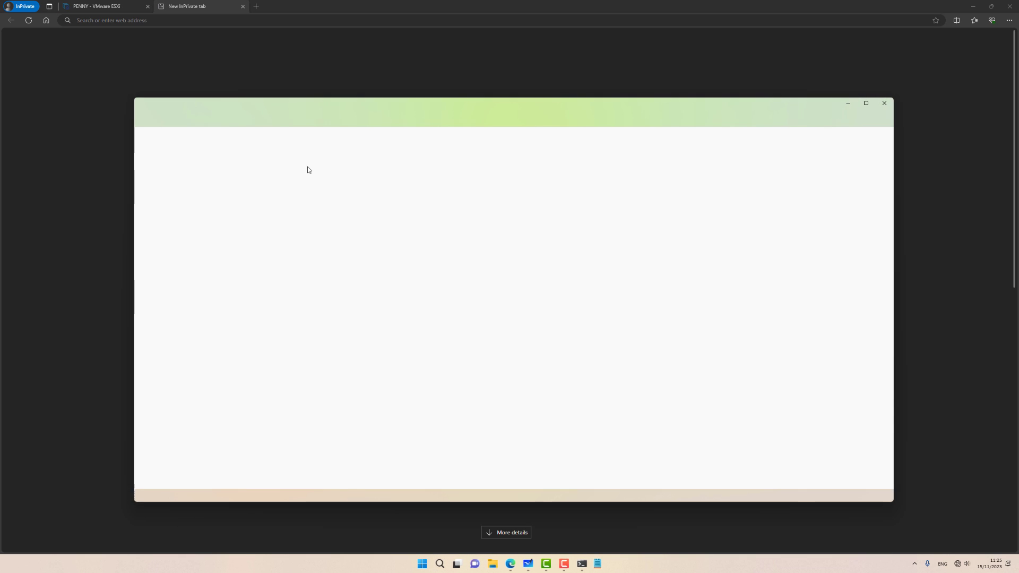
pyautogui.click(296, 156)
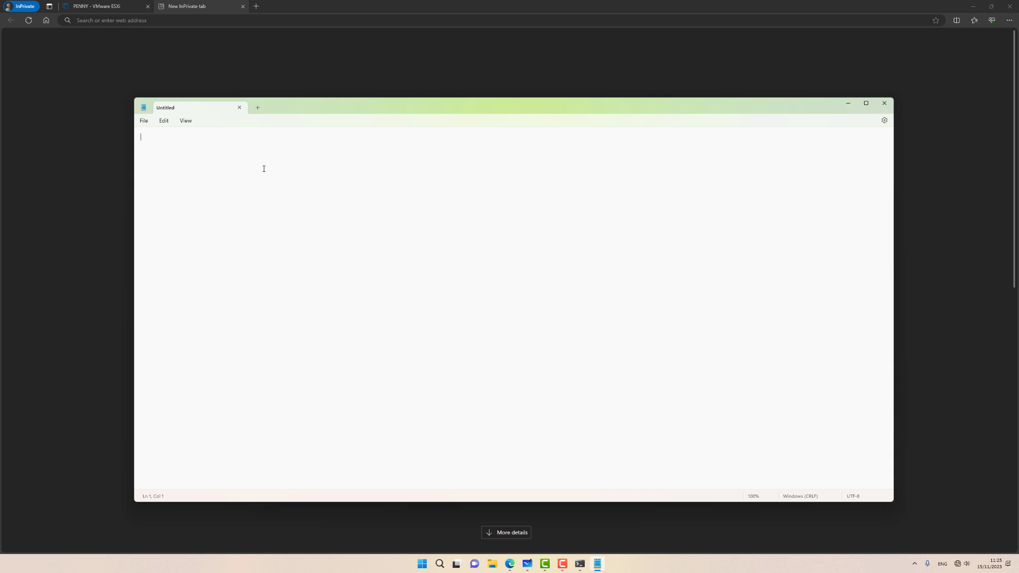
pyautogui.write('http://192.168.1.1')
pyautogui.hotkey('ctrl', 'a')
pyautogui.hotkey('ctrl', 'c')
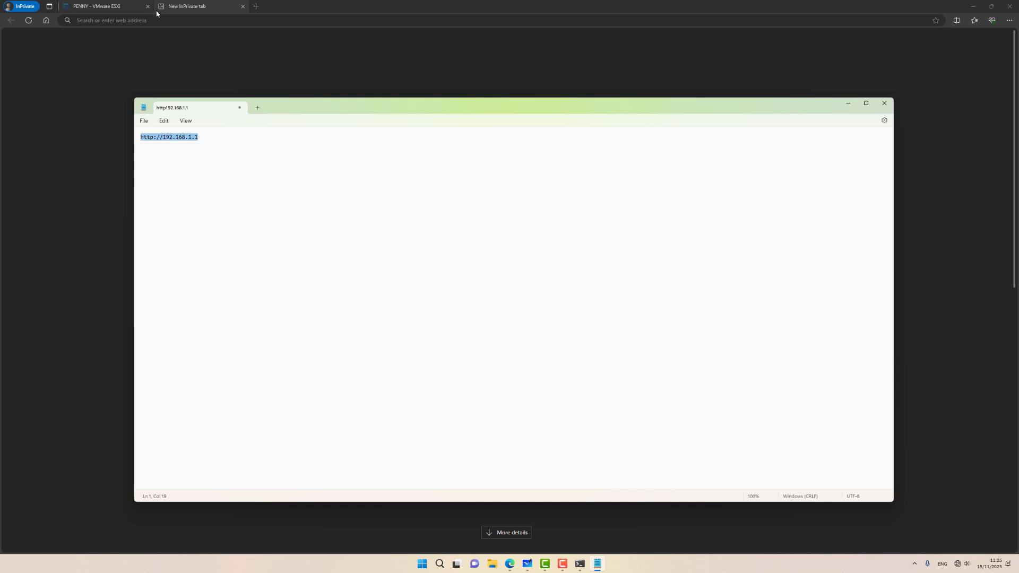
pyautogui.click(157, 21)
pyautogui.hotkey('ctrl', 'v')
pyautogui.press('Return')
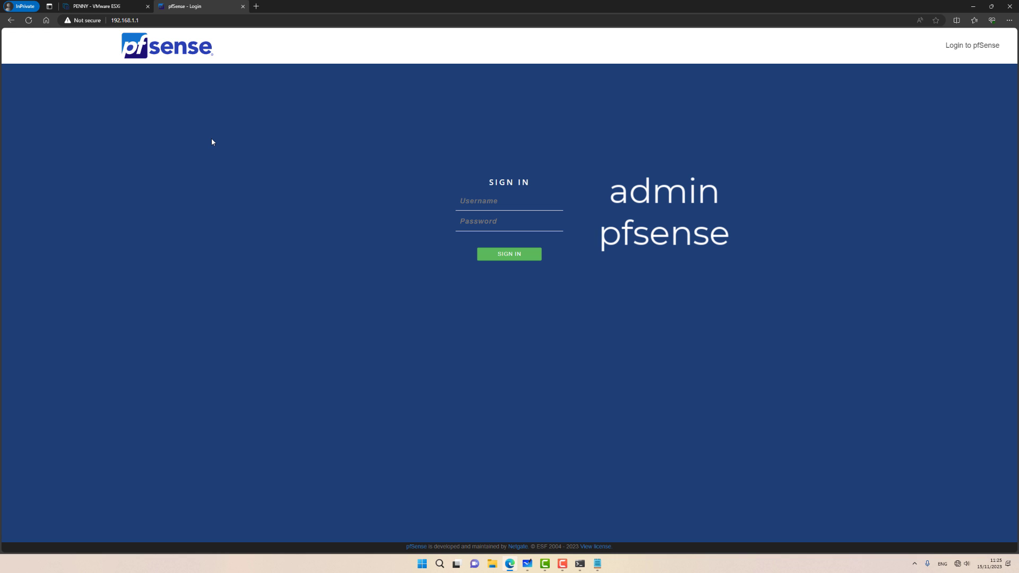
# Step: Sign in to pfSense as admin and advance the wizard past the Netgate support page
pyautogui.write('admin')
pyautogui.press('Tab')
pyautogui.write('pf')
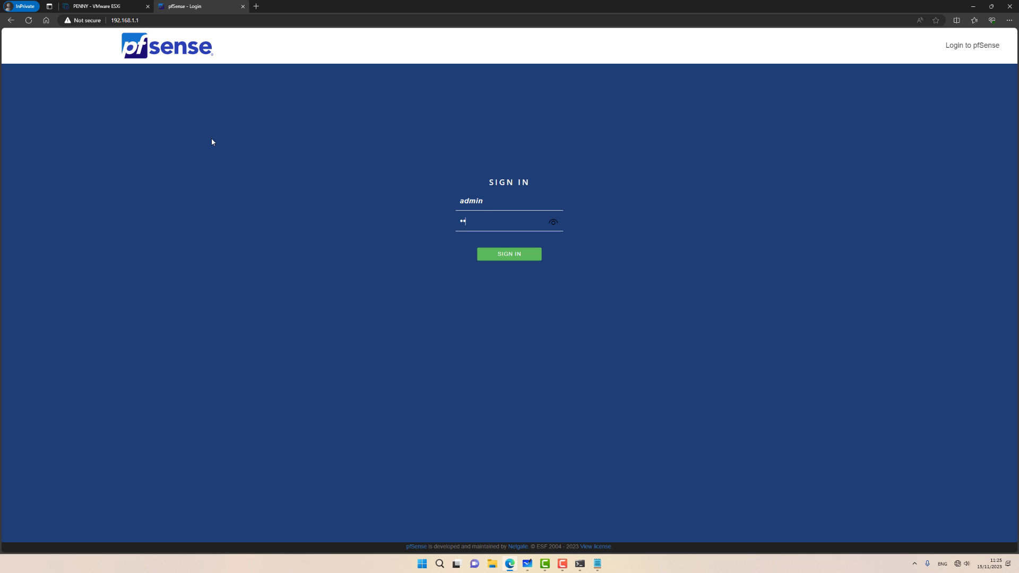
pyautogui.write('sense')
pyautogui.press('Return')
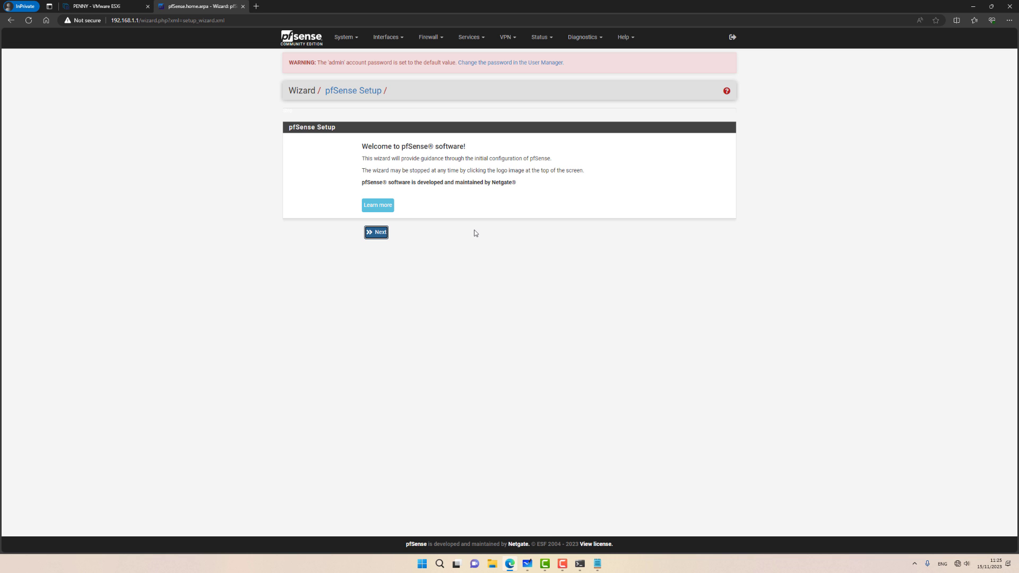
pyautogui.click(380, 233)
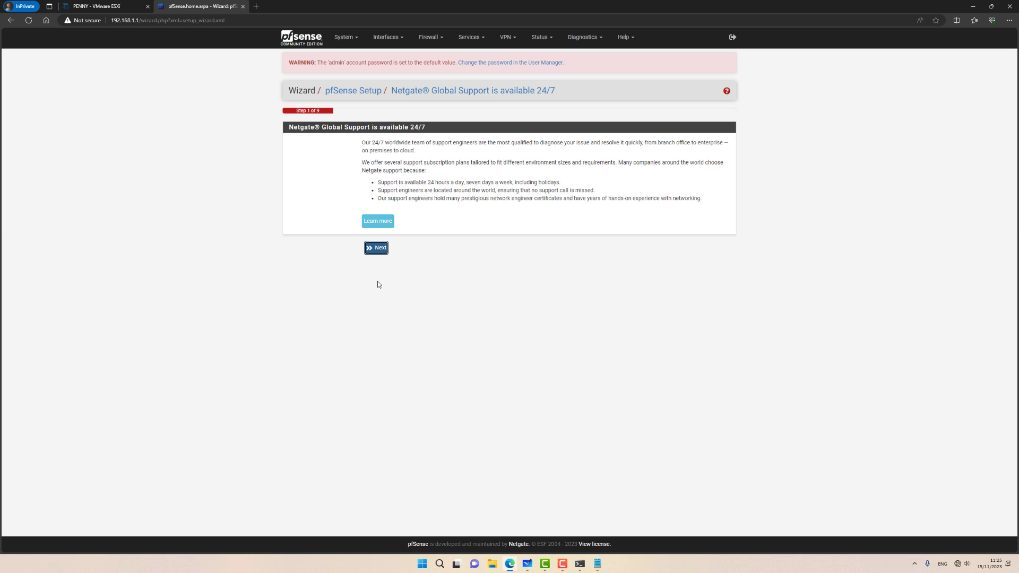
pyautogui.click(378, 249)
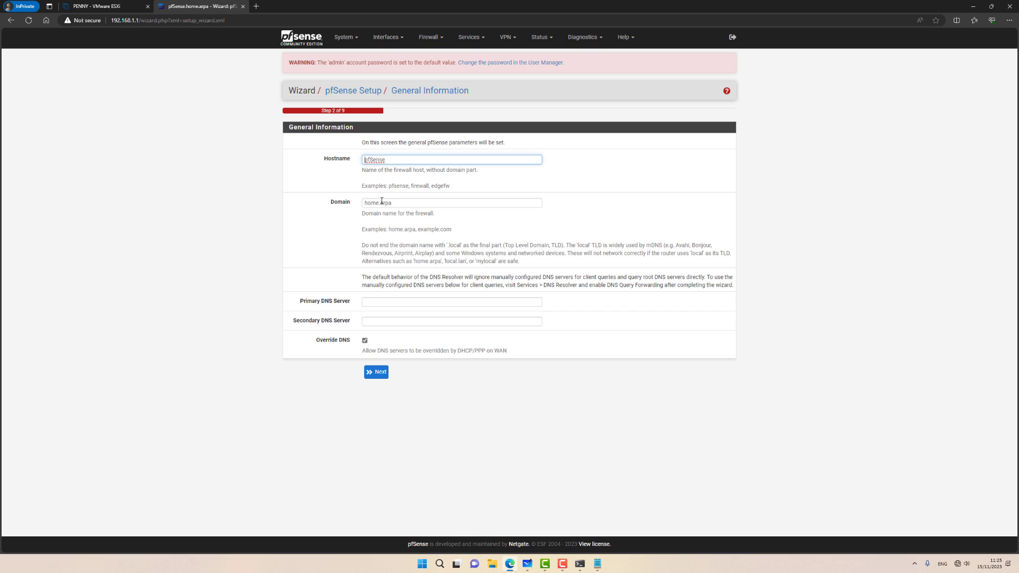
# Step: Set DNS servers 8.8.8.8 and 1.1.1.1, disable DNS override, and keep the default time server
pyautogui.click(381, 303)
pyautogui.write('8.8.8.')
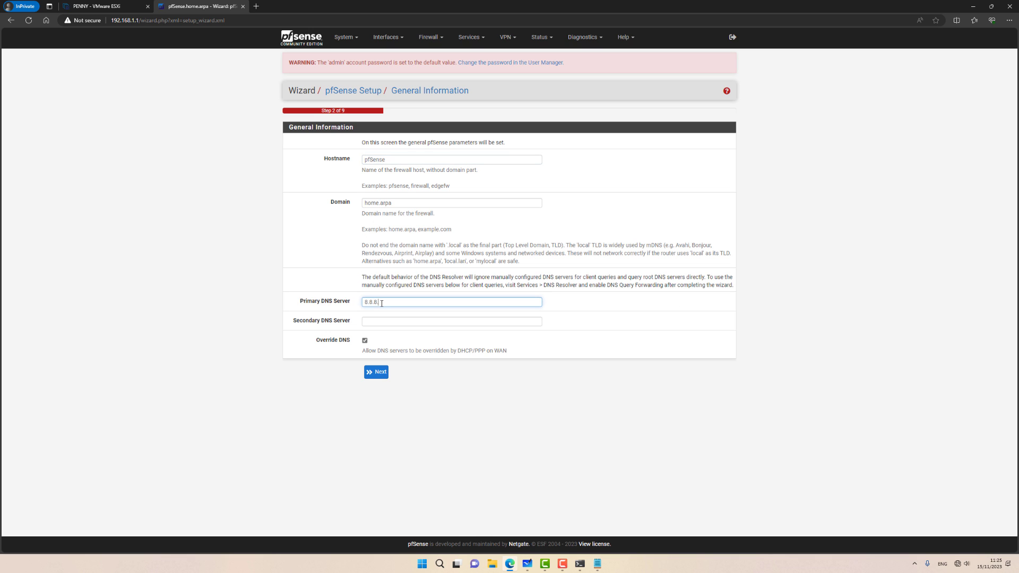
pyautogui.write('8')
pyautogui.click(386, 323)
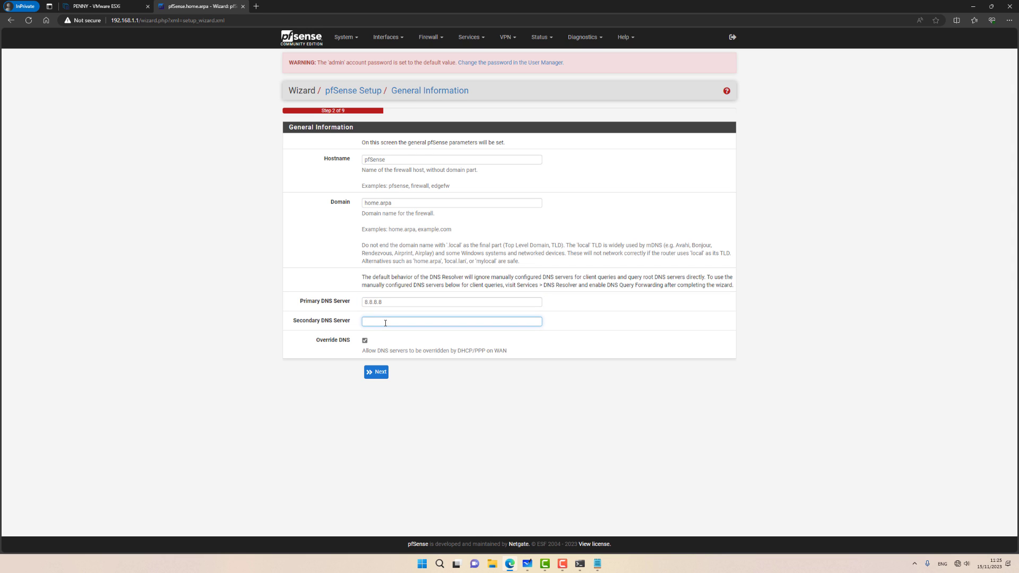
pyautogui.write('1.1.1.1')
pyautogui.click(364, 340)
pyautogui.click(376, 372)
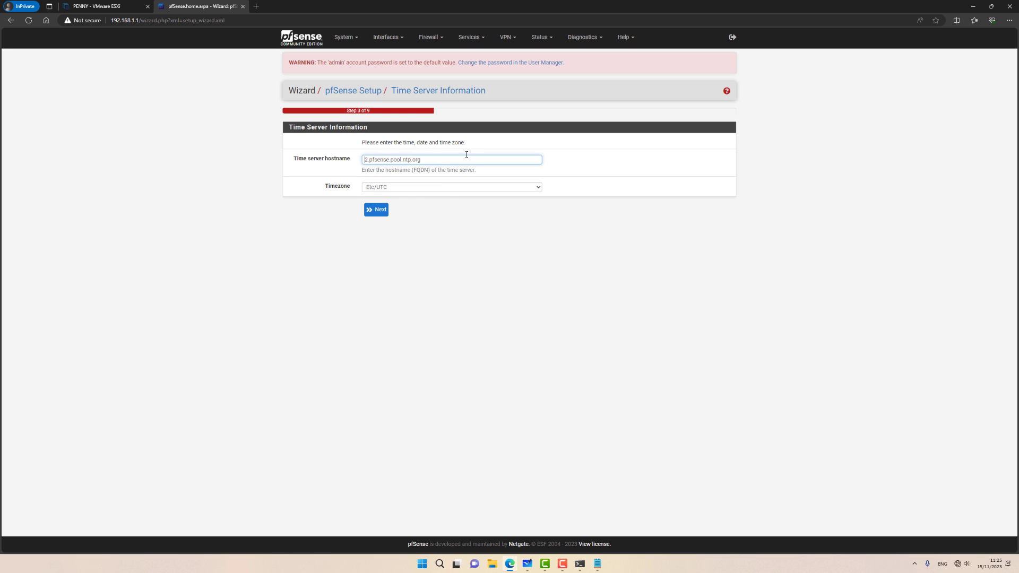
pyautogui.click(377, 210)
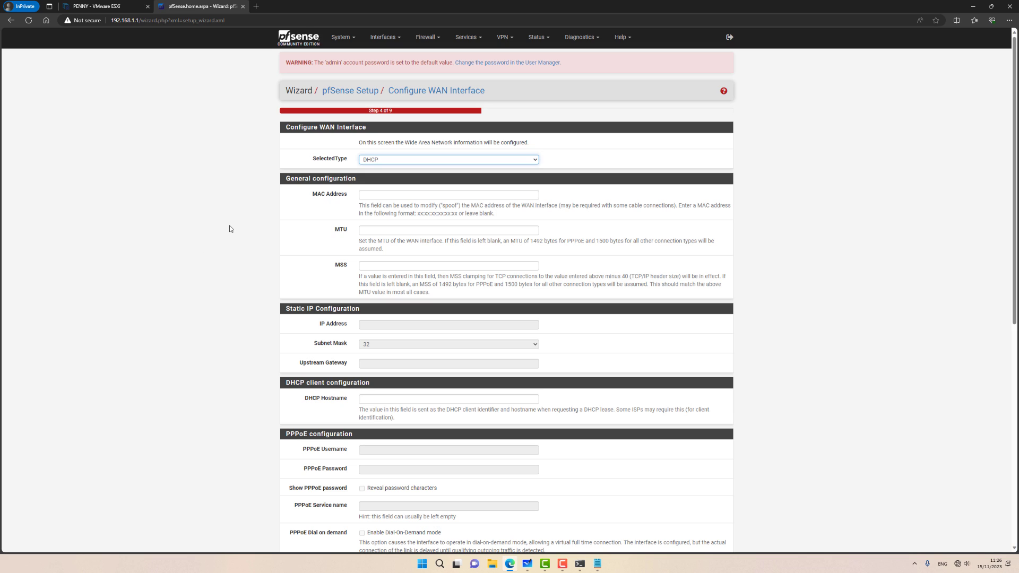
# Step: Switch the WAN type to PPPoE to view its login fields
pyautogui.click(406, 162)
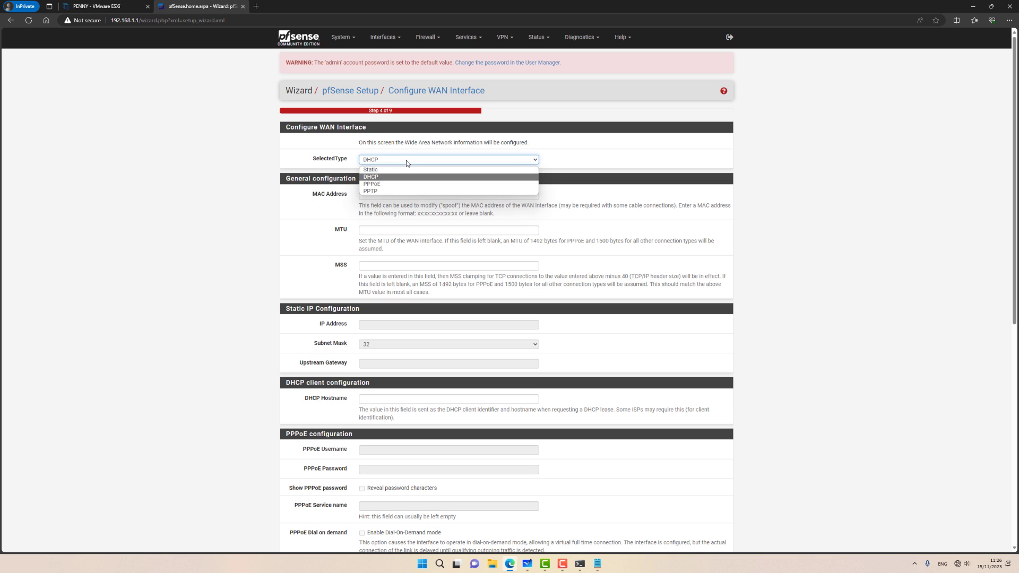
pyautogui.click(386, 190)
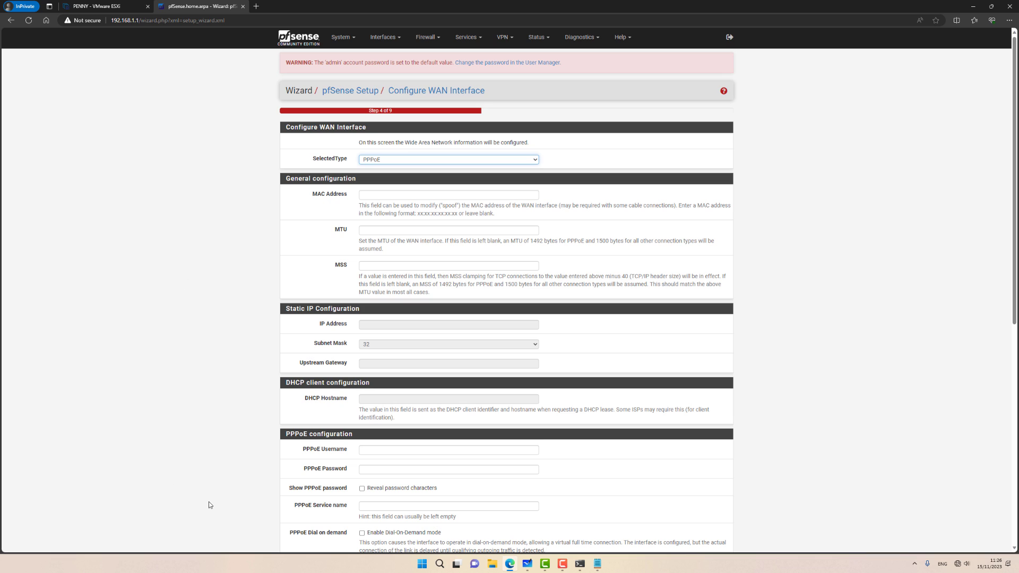
pyautogui.click(370, 450)
pyautogui.press('Tab')
pyautogui.click(370, 451)
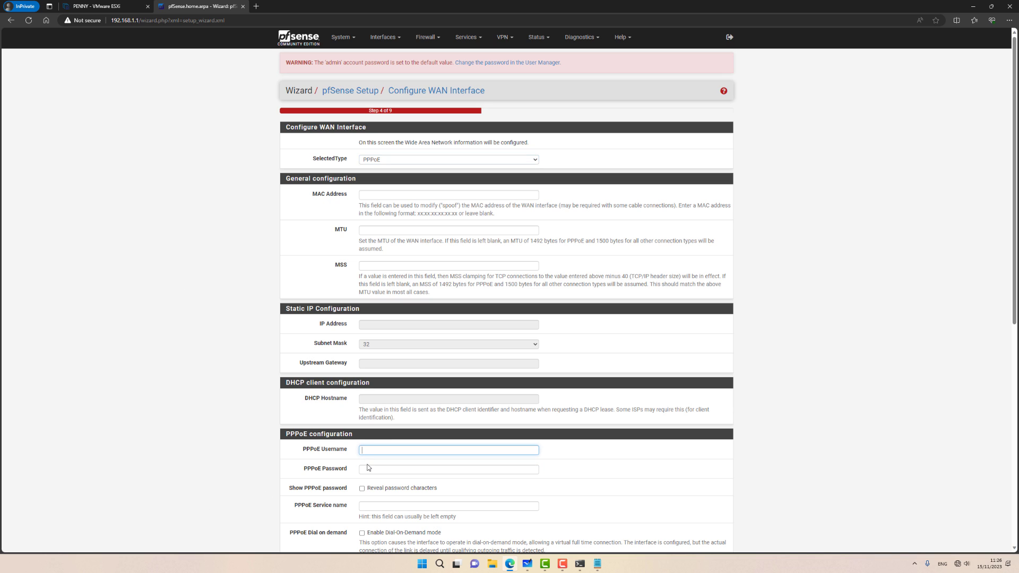
pyautogui.click(369, 468)
pyautogui.click(368, 453)
pyautogui.click(368, 468)
pyautogui.click(368, 453)
pyautogui.click(368, 468)
# Step: Set the WAN type back to DHCP and continue to the LAN step
pyautogui.click(383, 159)
pyautogui.click(383, 177)
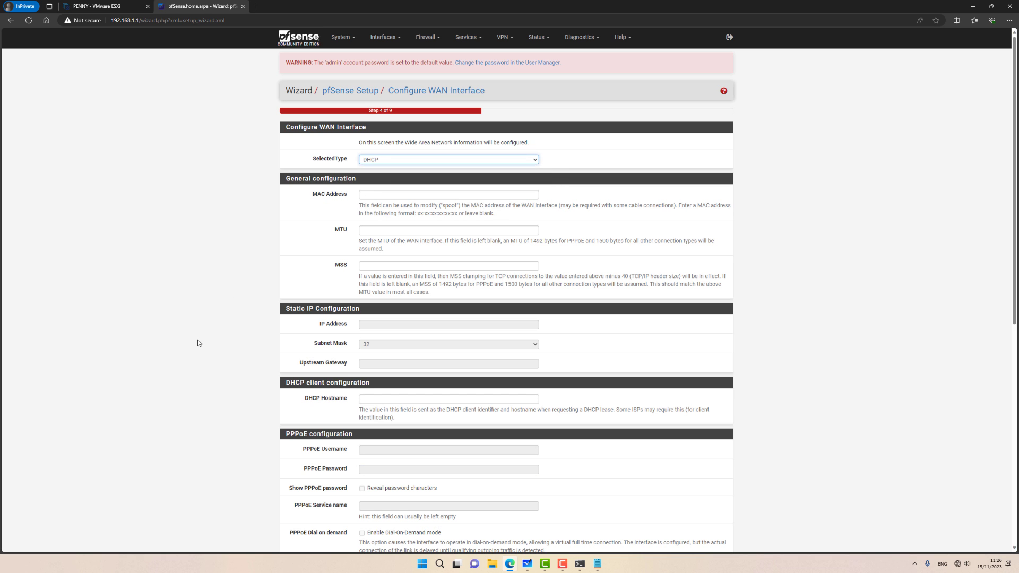
pyautogui.scroll(-7, 218, 380)
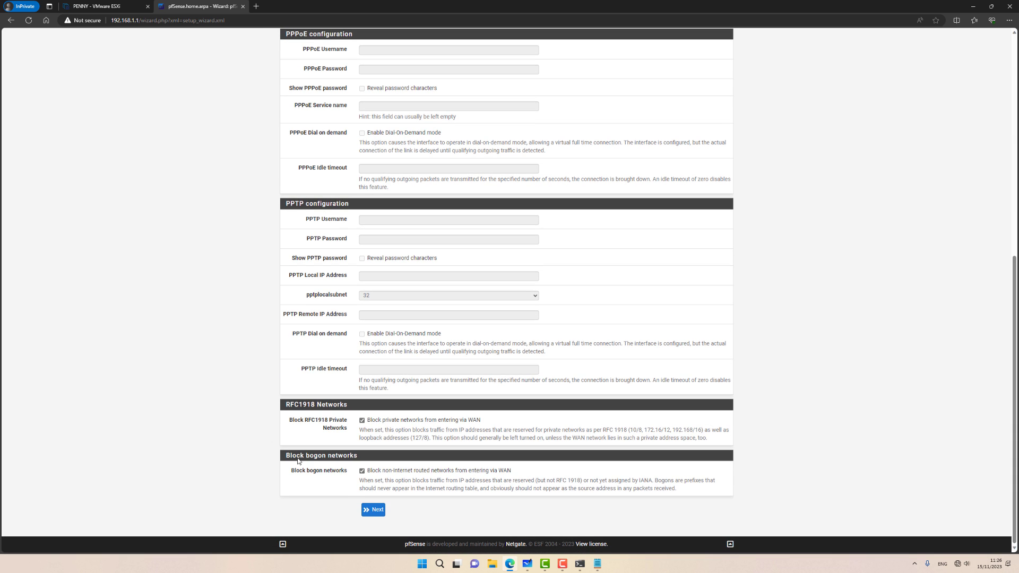
pyautogui.click(373, 510)
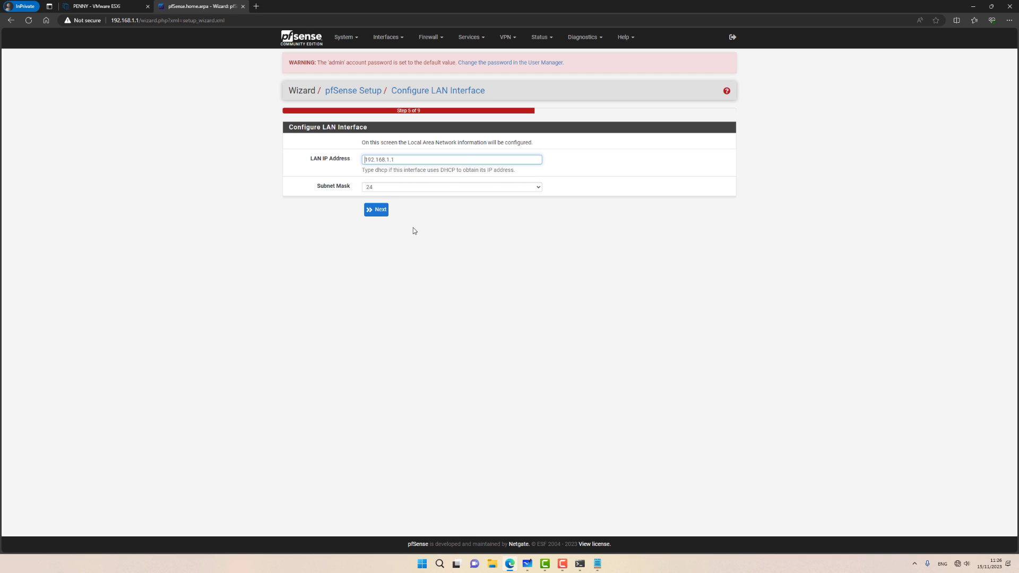
# Step: Accept the 192.168.1.1 LAN settings and set a new admin password
pyautogui.click(380, 214)
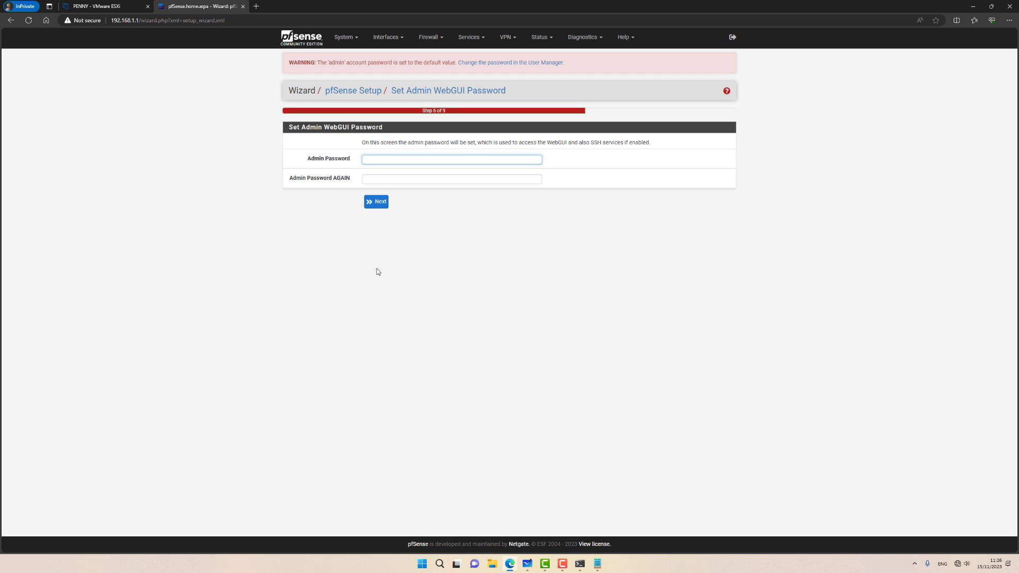
pyautogui.write('••••••')
pyautogui.press('Tab')
pyautogui.write('••••••••')
pyautogui.click(377, 201)
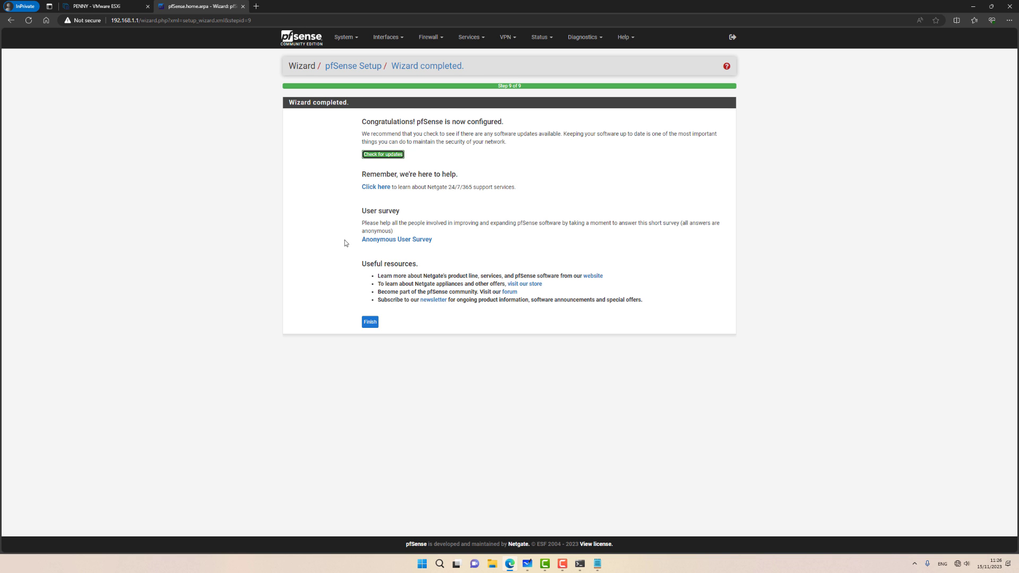
# Step: Finish the wizard, accept the notice, dismiss the survey, and remove the Netgate Services widget
pyautogui.click(370, 321)
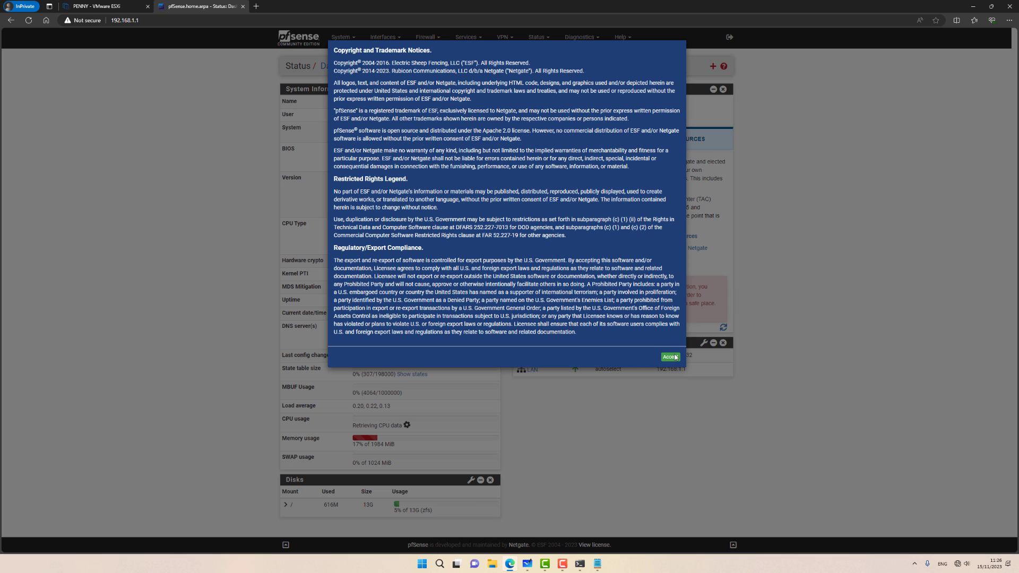
pyautogui.click(677, 357)
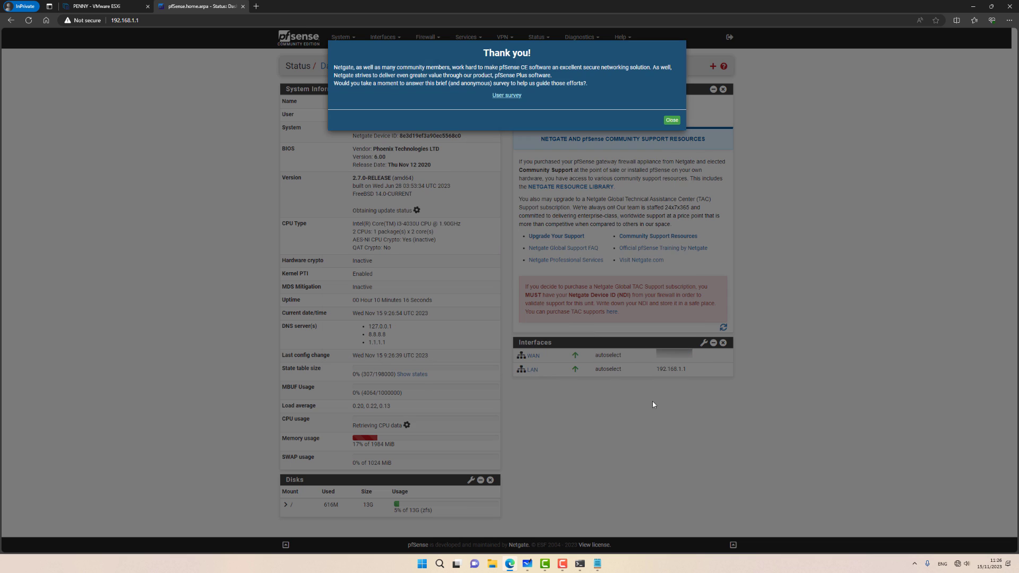
pyautogui.click(672, 119)
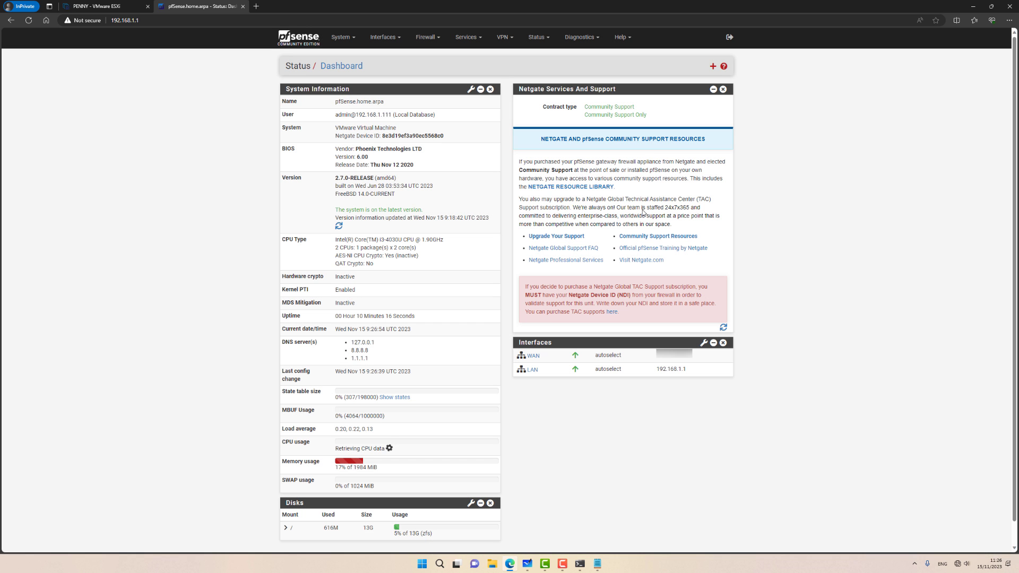
pyautogui.click(723, 90)
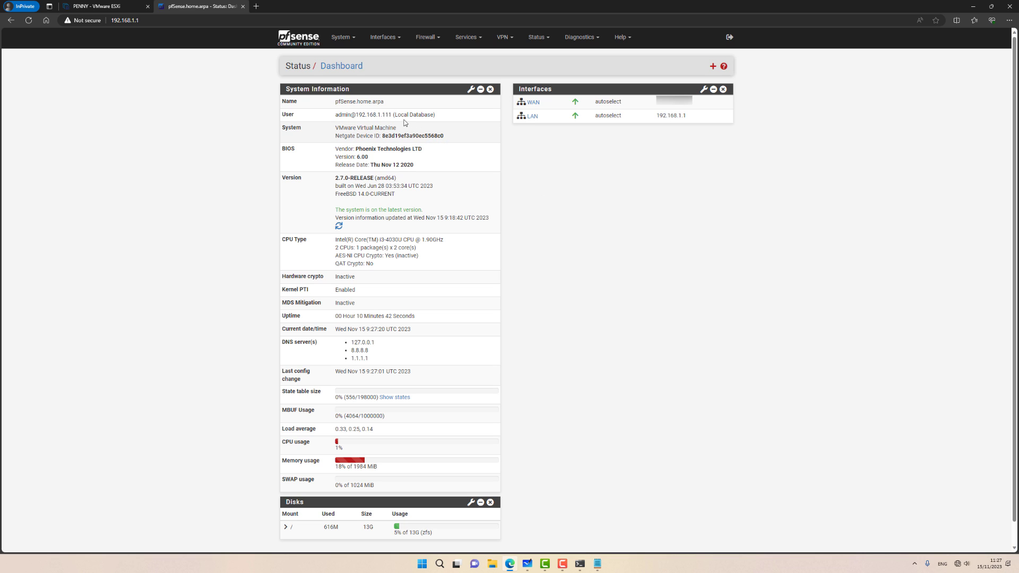
# Step: Search Available Packages for 'open' and install Open-VM-Tools
pyautogui.click(350, 42)
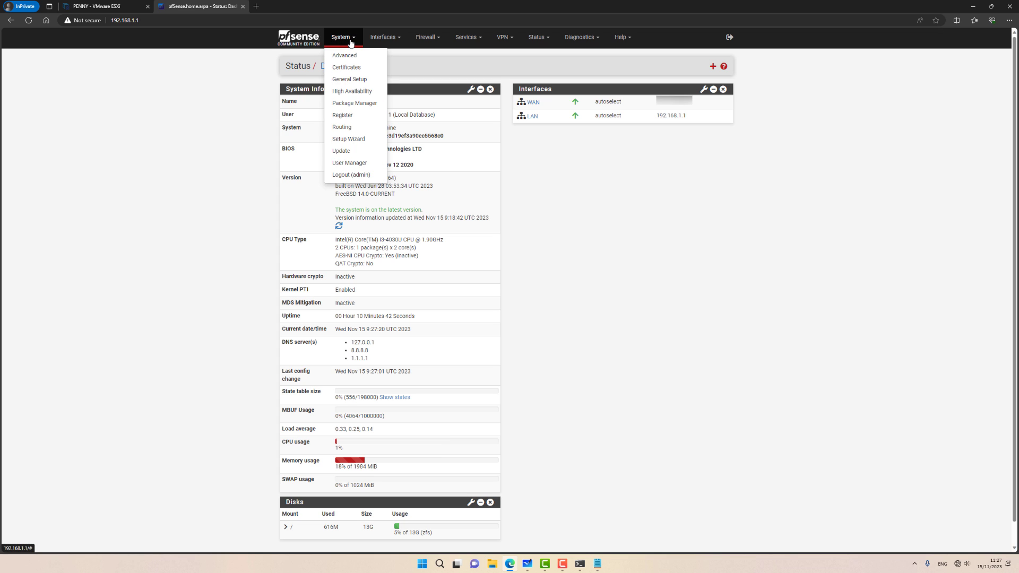
pyautogui.click(347, 103)
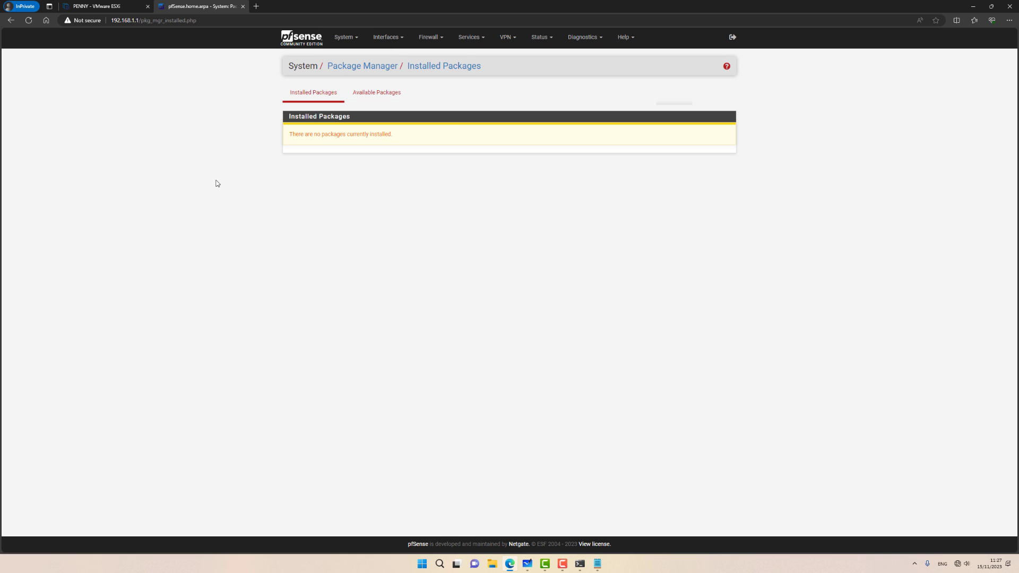
pyautogui.click(386, 94)
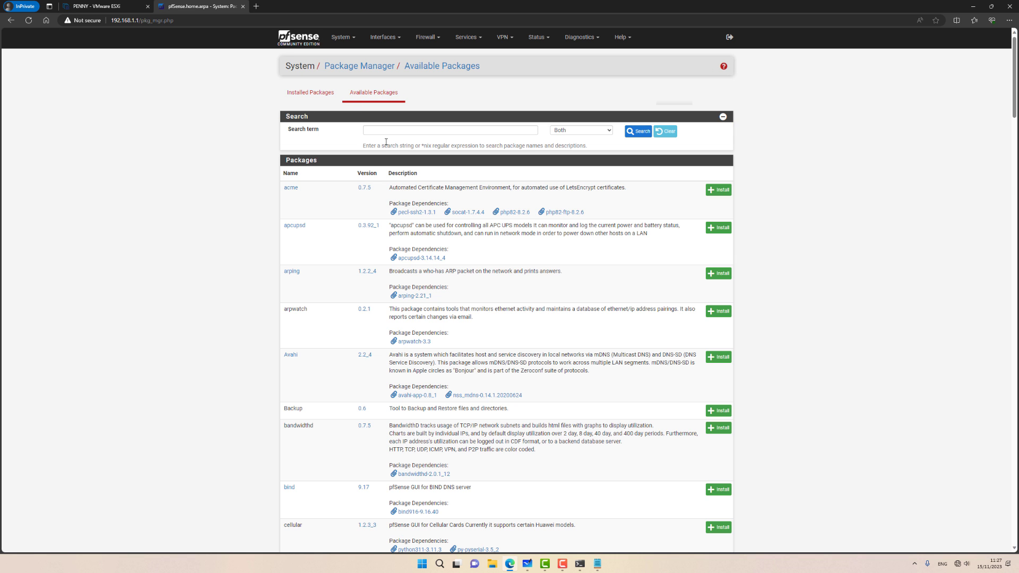
pyautogui.click(390, 132)
pyautogui.write('ope')
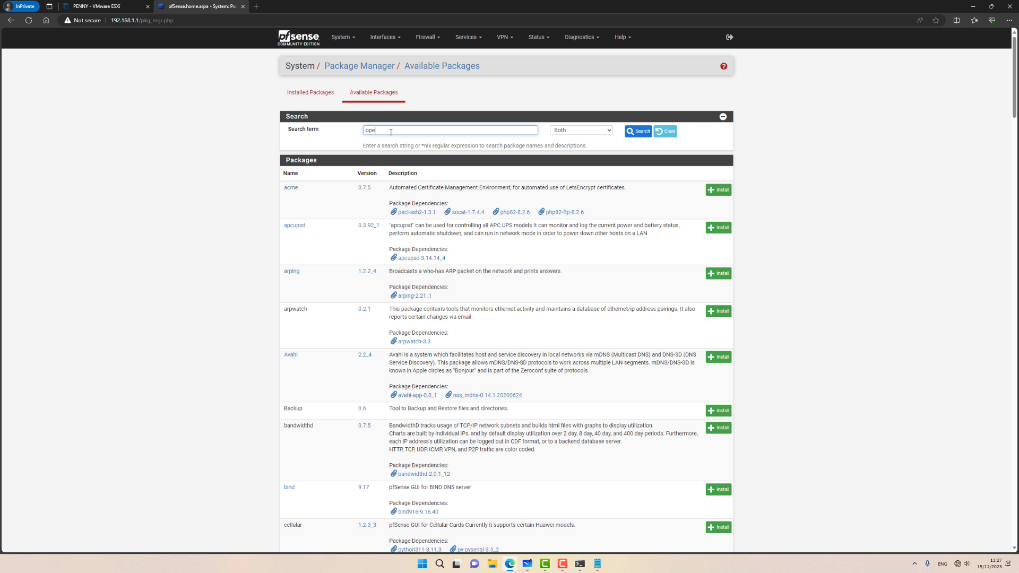
pyautogui.write('n')
pyautogui.press('Return')
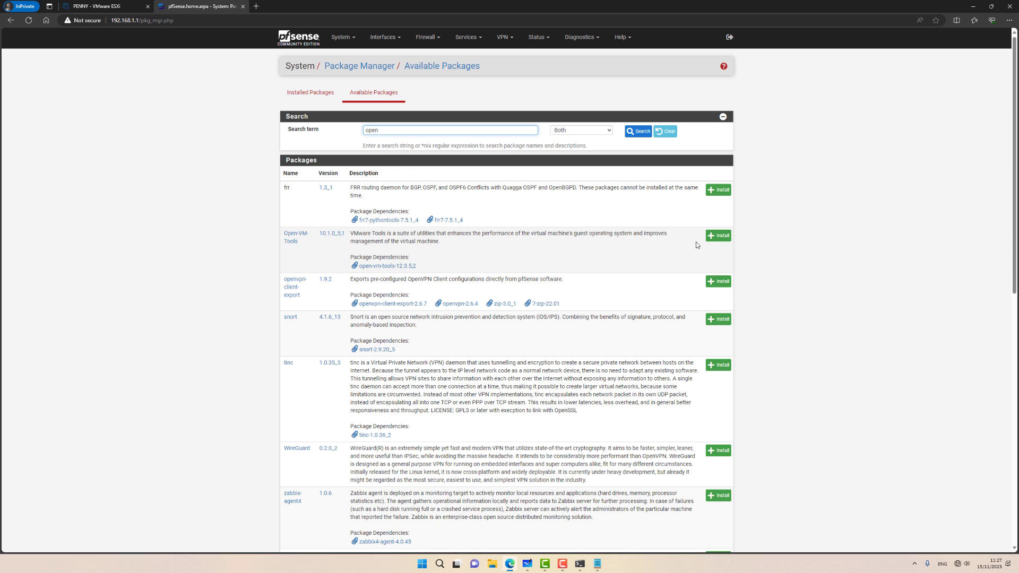
pyautogui.click(714, 239)
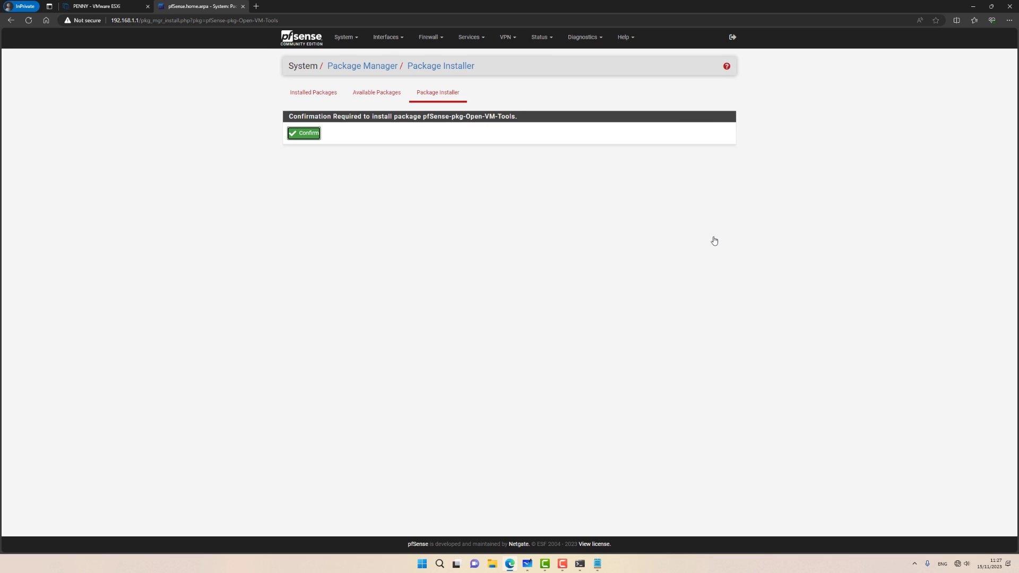
pyautogui.click(304, 139)
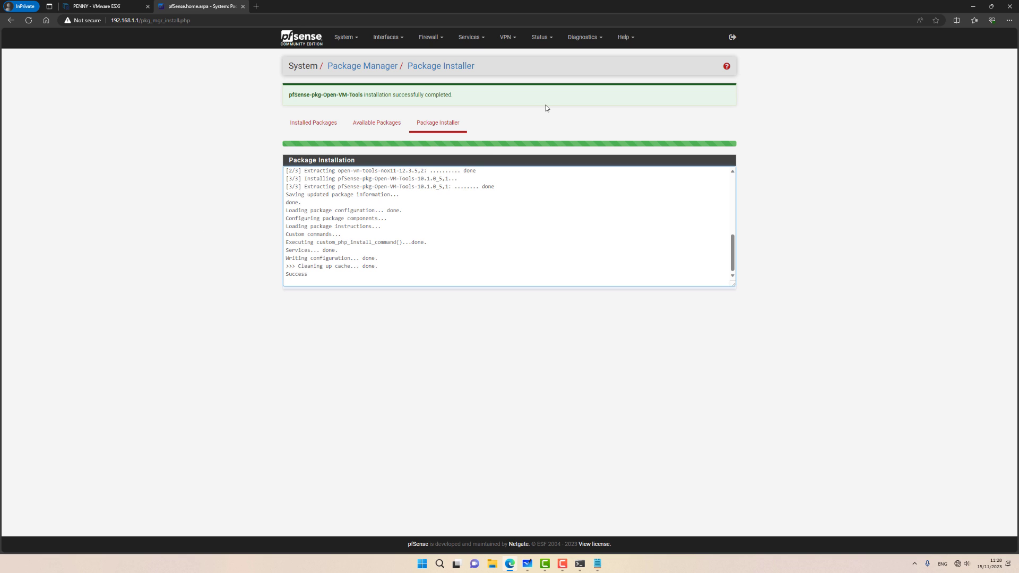
# Step: Run a normal reboot from Diagnostics > Reboot, then sign back in as admin
pyautogui.click(578, 39)
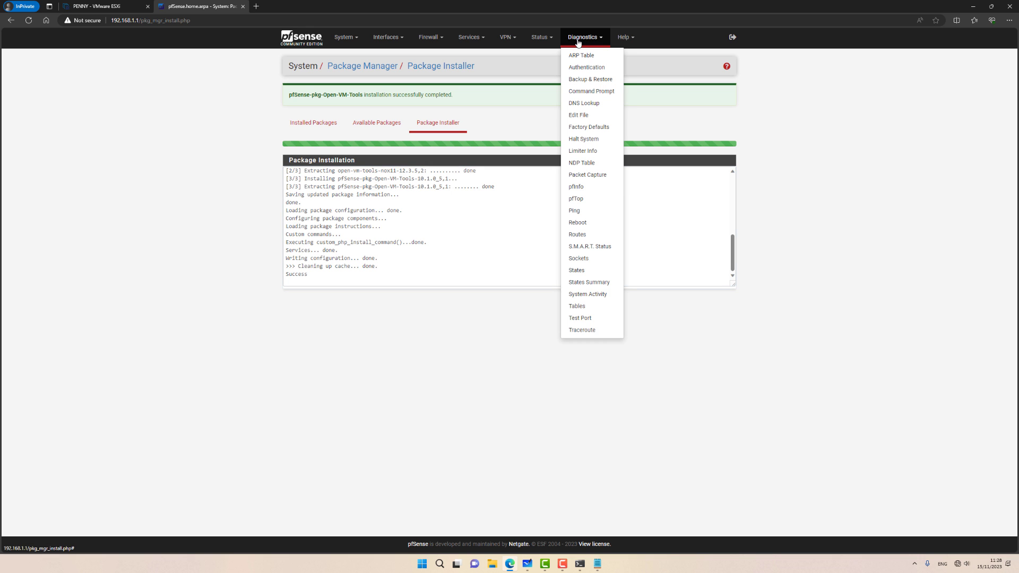
pyautogui.click(588, 228)
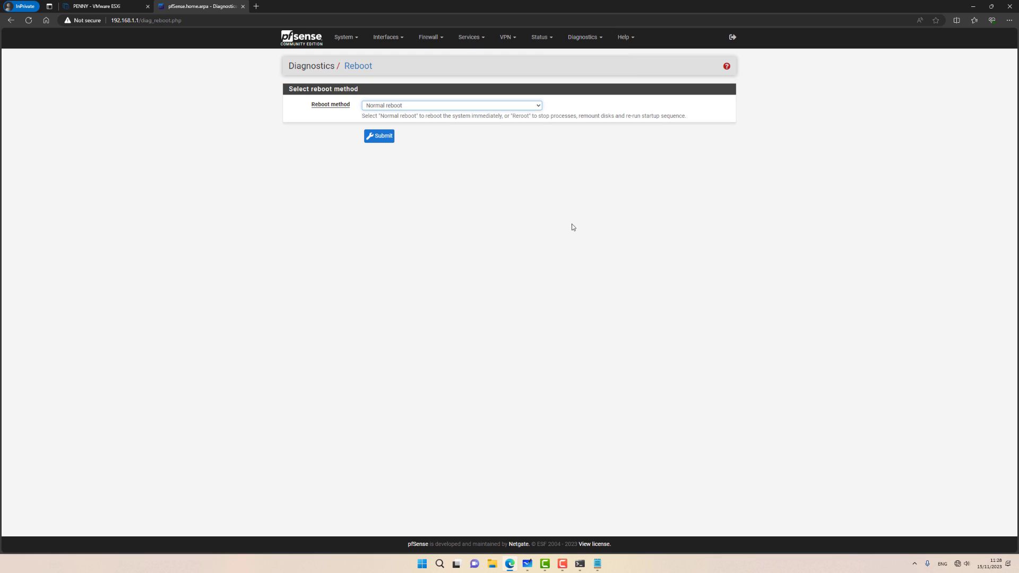
pyautogui.click(381, 139)
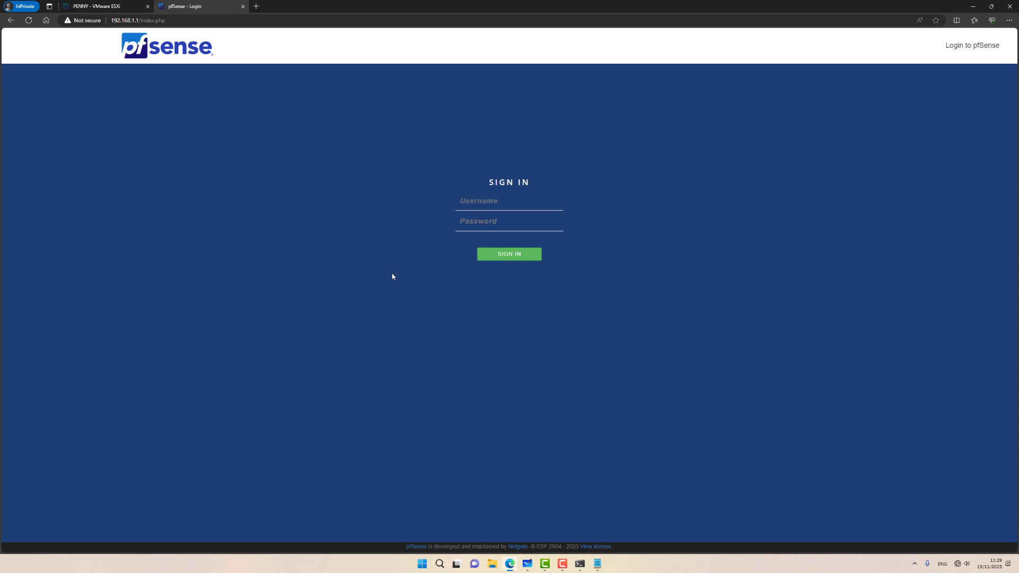
pyautogui.write('admin')
pyautogui.write('••••••••••')
pyautogui.press('Return')
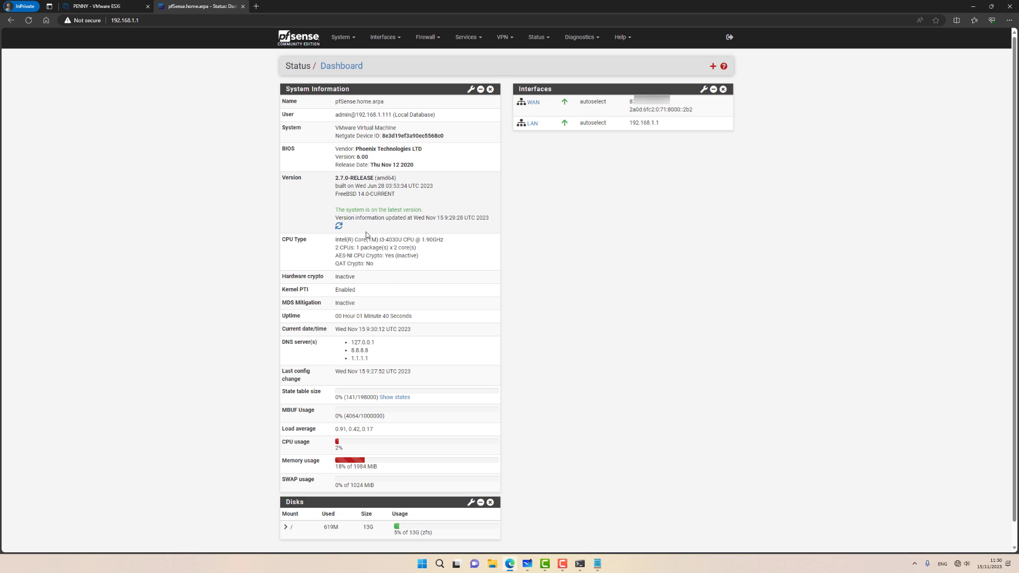
# Step: Add VLAN tag 10 on vmx0 with description Servers
pyautogui.click(383, 38)
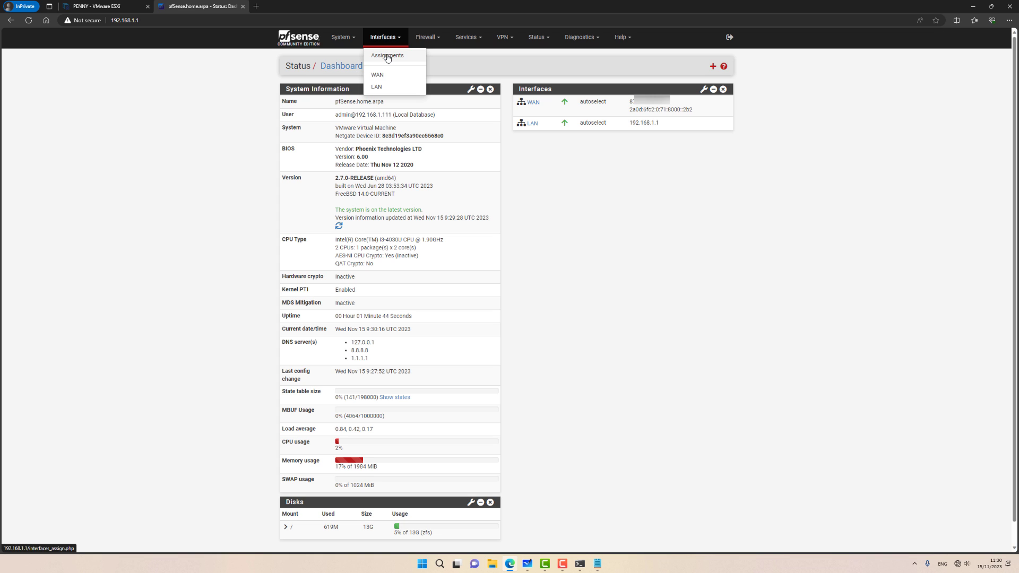
pyautogui.click(386, 57)
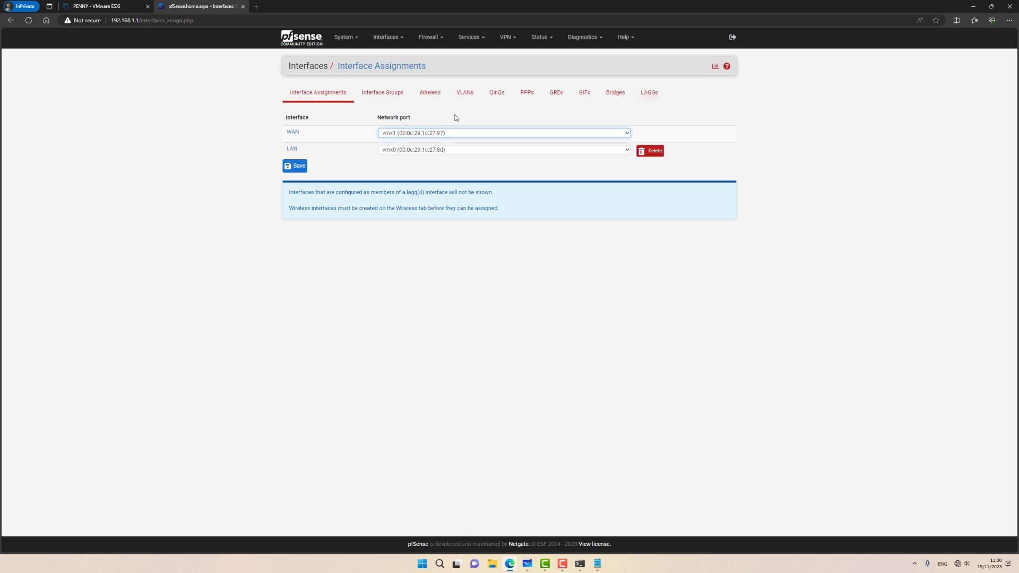
pyautogui.click(465, 94)
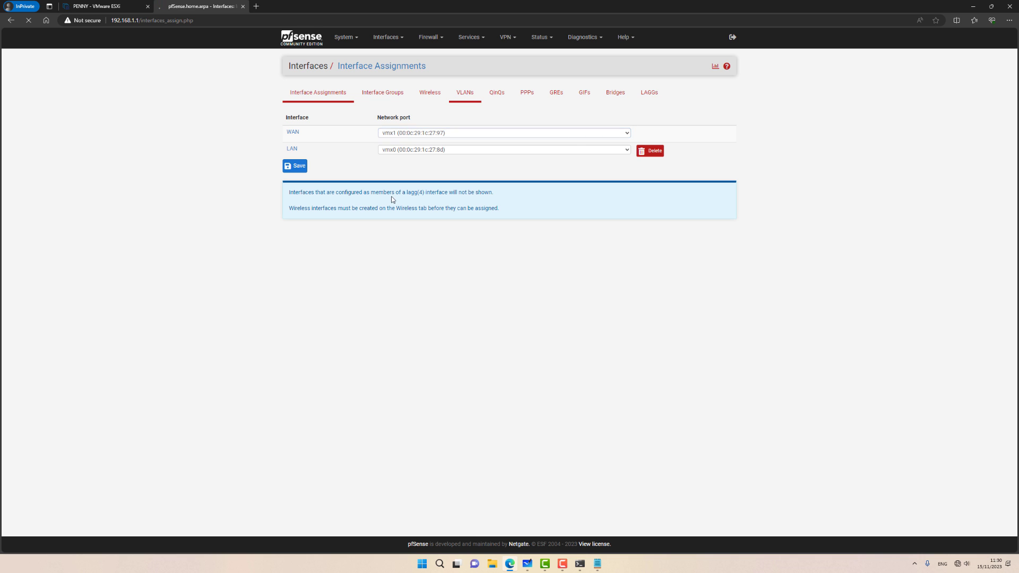
pyautogui.click(724, 146)
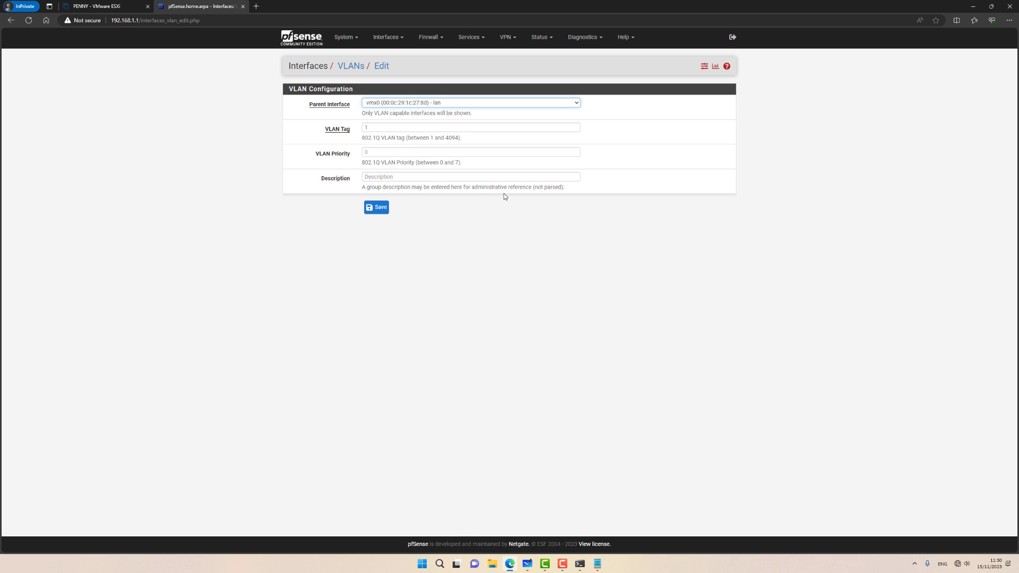
pyautogui.click(431, 104)
pyautogui.click(436, 107)
pyautogui.click(406, 124)
pyautogui.write('10')
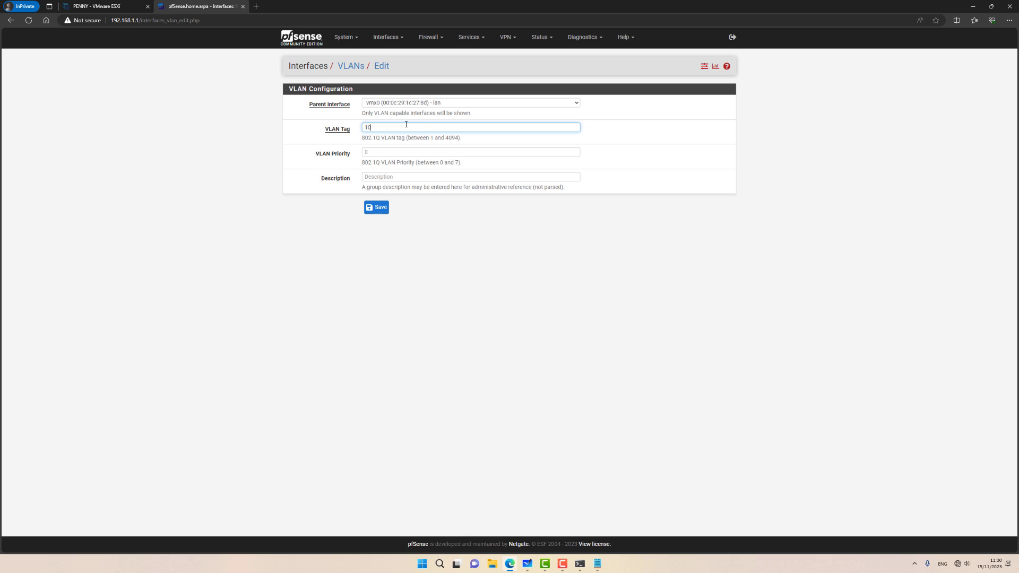
pyautogui.click(384, 179)
pyautogui.write('S')
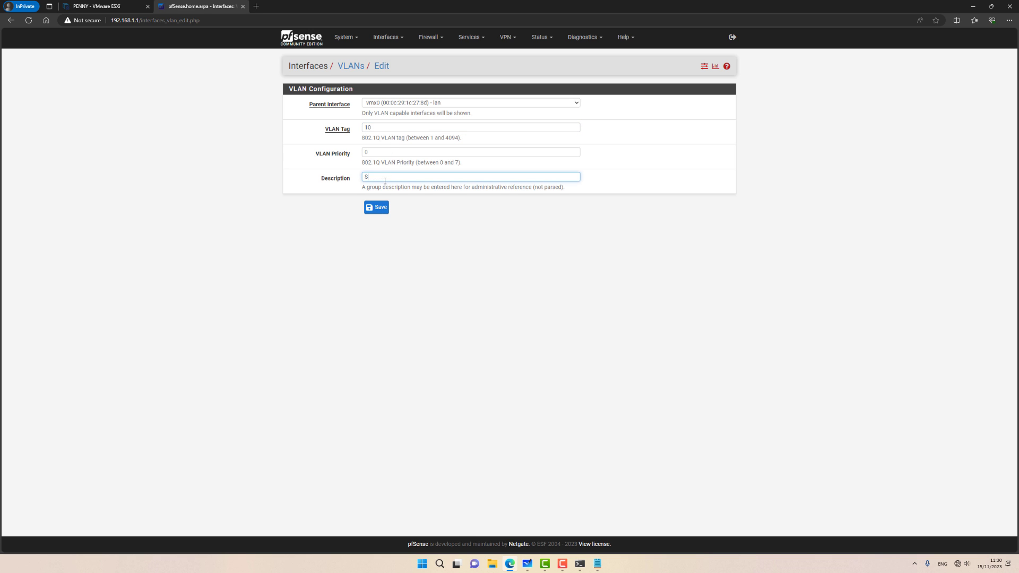
pyautogui.write('ervers')
pyautogui.click(377, 207)
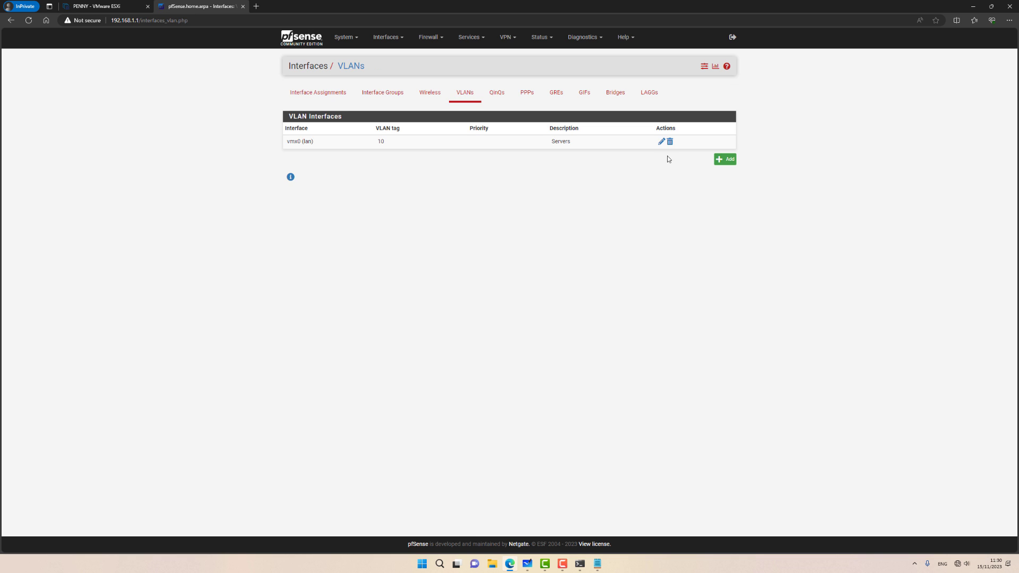
# Step: Add VLAN tag 20 with description Clients and return to Interface Assignments
pyautogui.click(725, 160)
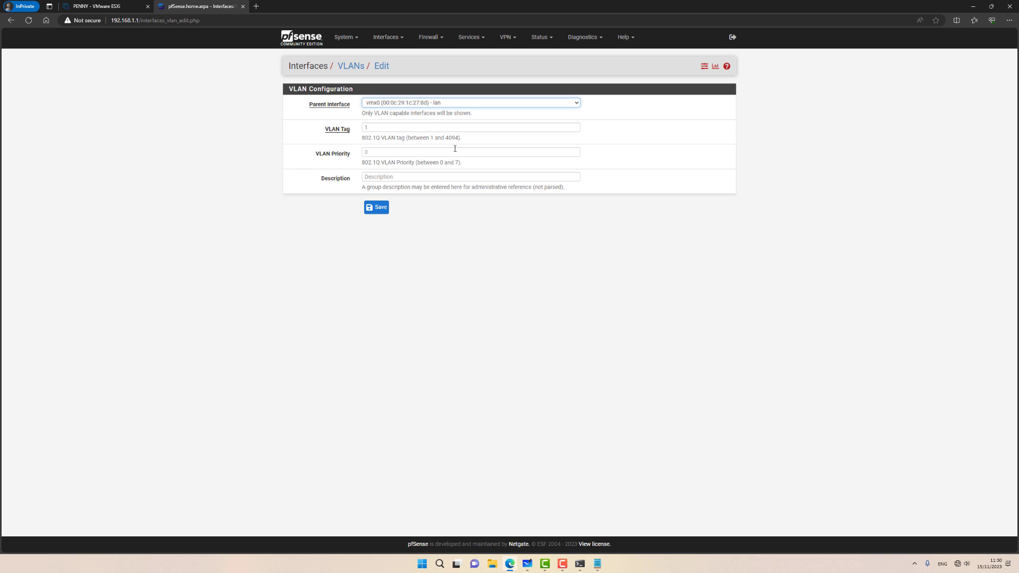
pyautogui.click(393, 129)
pyautogui.write('20')
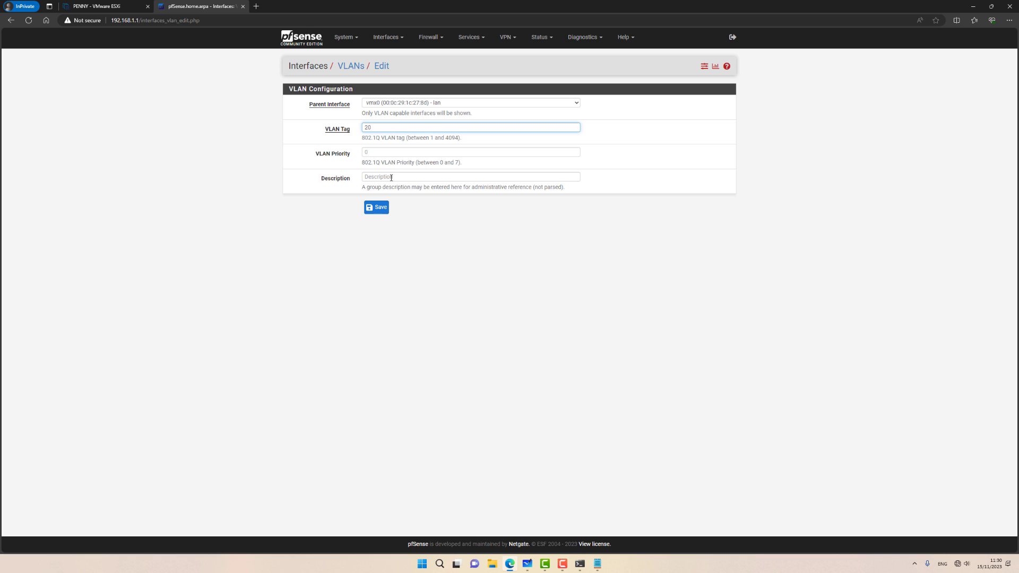
pyautogui.click(391, 177)
pyautogui.write('Clients')
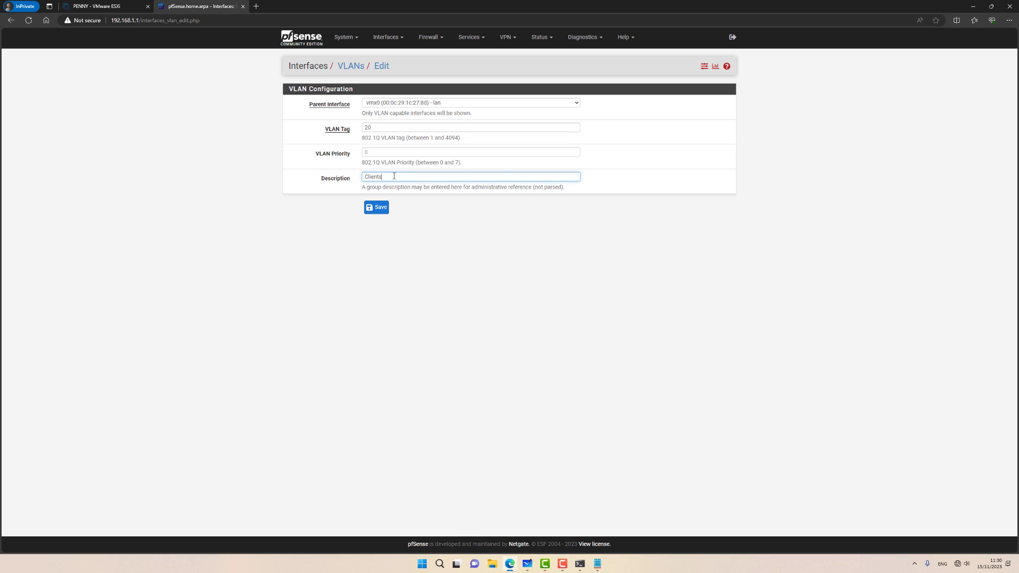
pyautogui.click(377, 207)
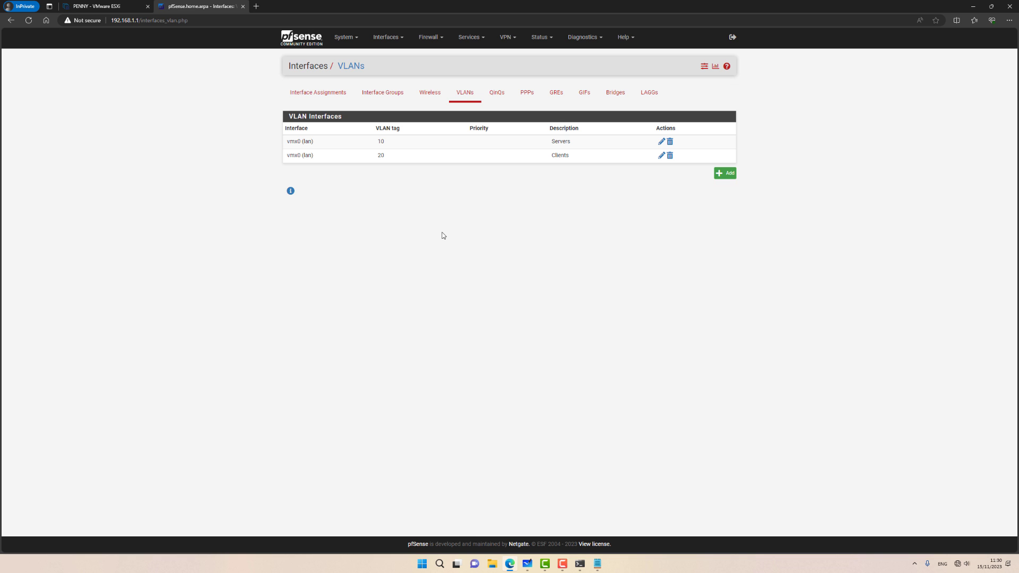
pyautogui.click(329, 95)
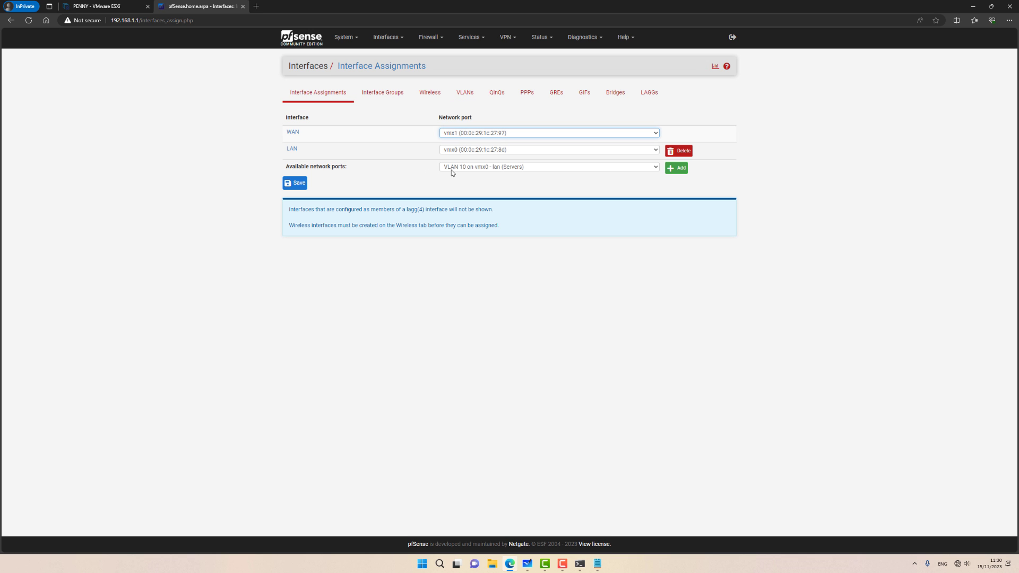
# Step: Assign VLAN 10 as OPT1 and VLAN 20 as OPT2, and save
pyautogui.click(675, 167)
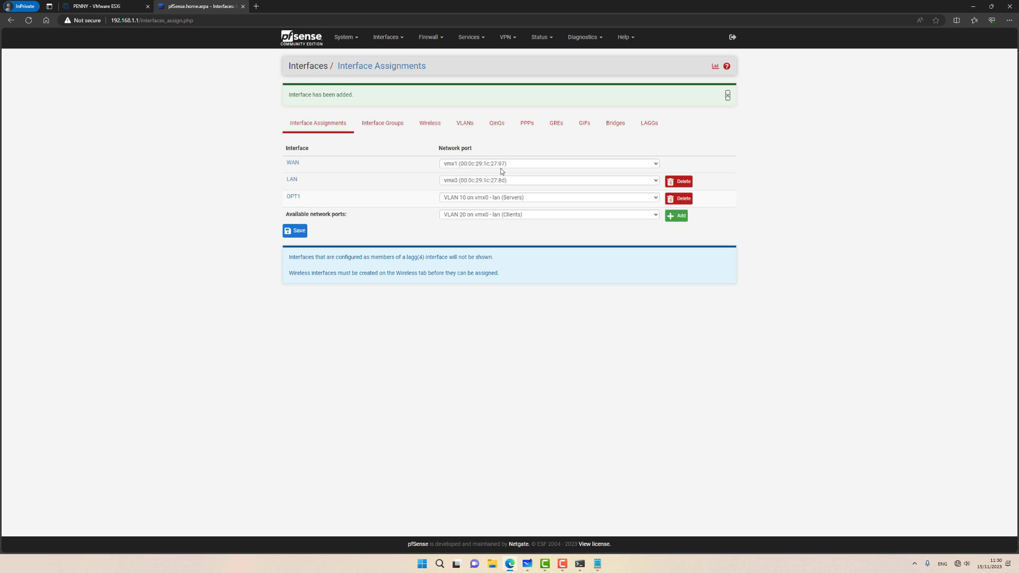
pyautogui.click(678, 217)
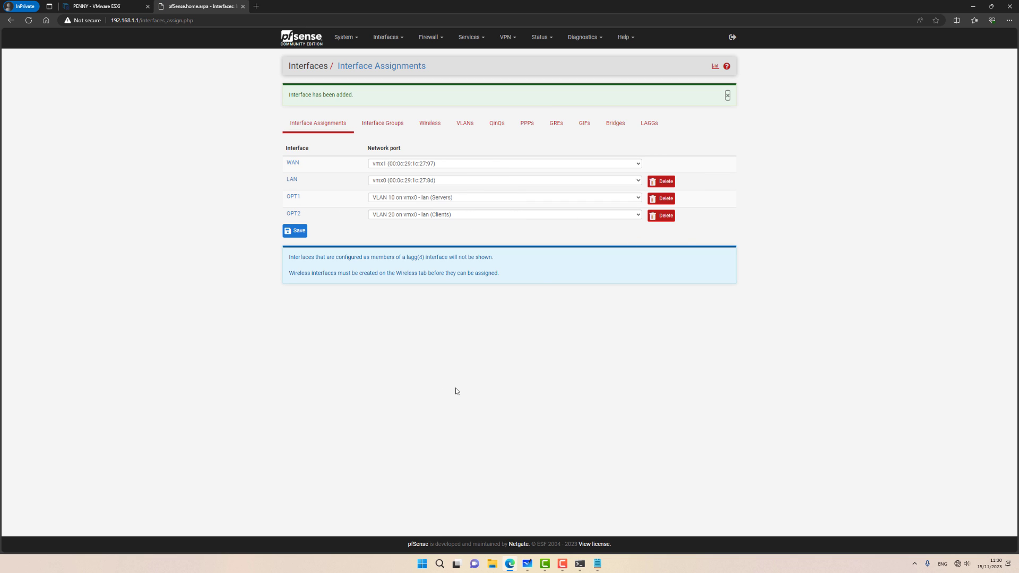
pyautogui.click(298, 232)
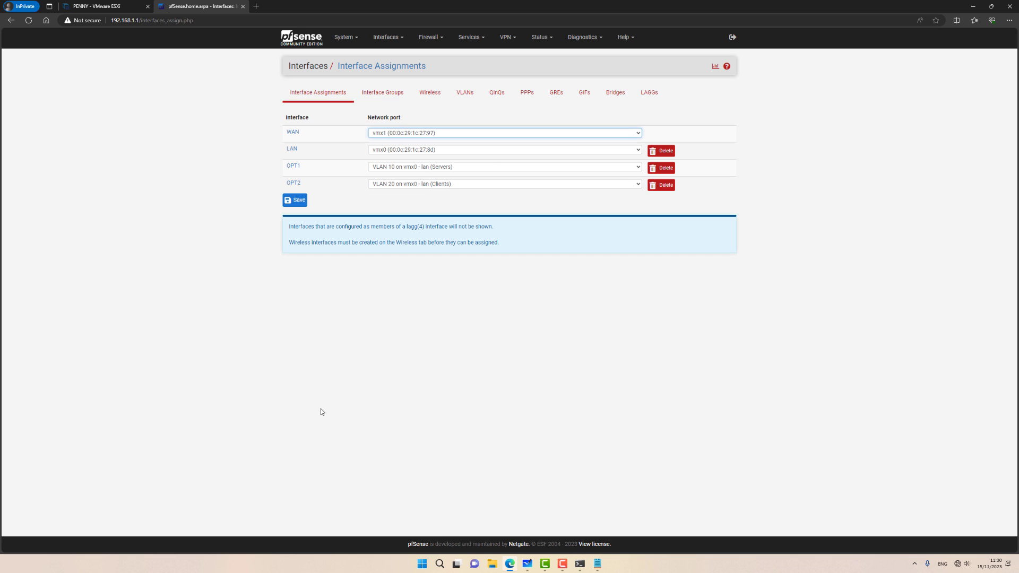
# Step: Enable OPT1, rename it Servers, and set its IPv4 type to Static
pyautogui.click(293, 167)
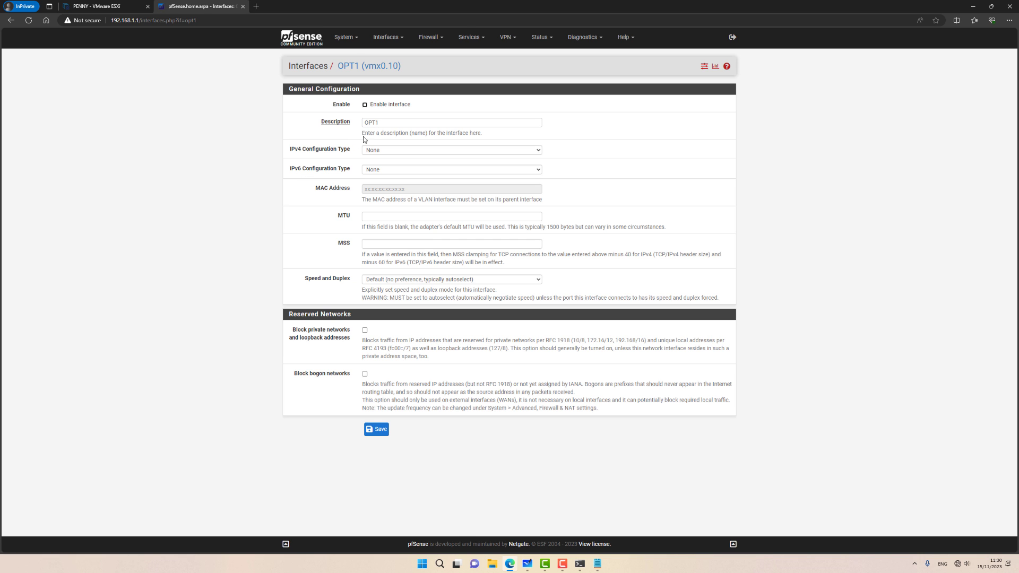
pyautogui.click(368, 105)
pyautogui.click(370, 121)
pyautogui.doubleClick(370, 122)
pyautogui.write('Servers')
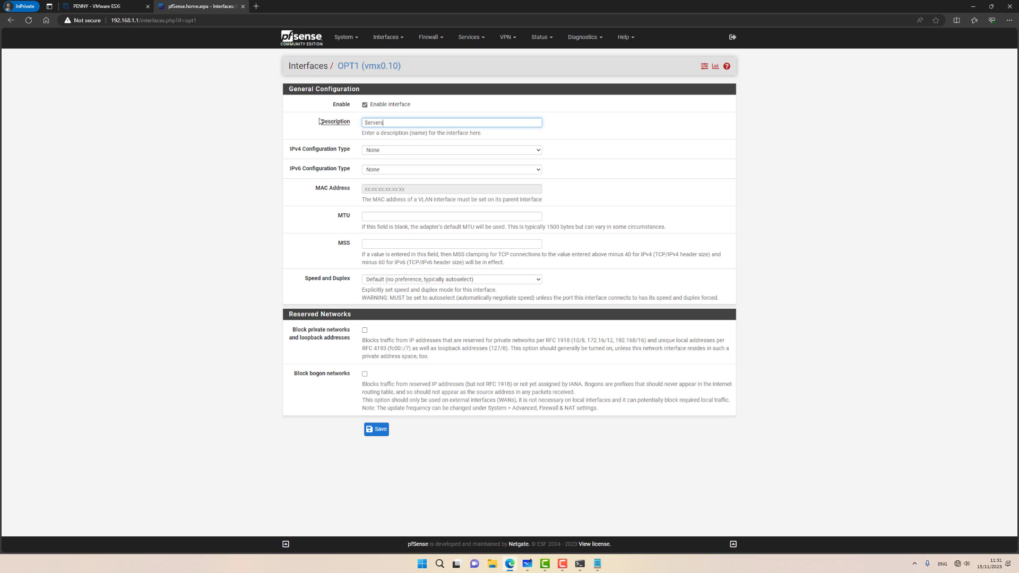
pyautogui.click(397, 151)
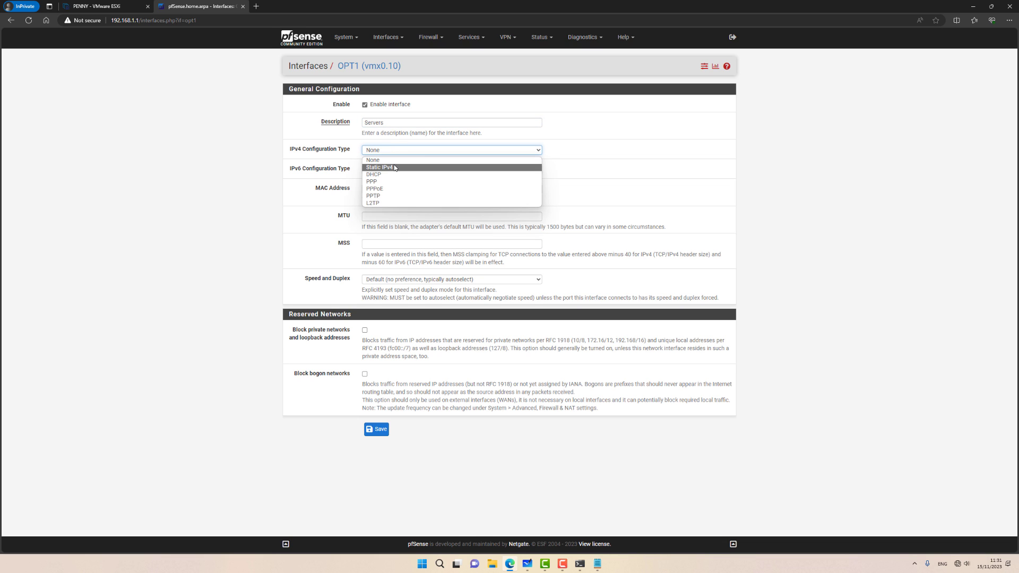
pyautogui.click(395, 168)
# Step: Give Servers the address 192.168.10.1/24, save, and apply the changes
pyautogui.click(368, 331)
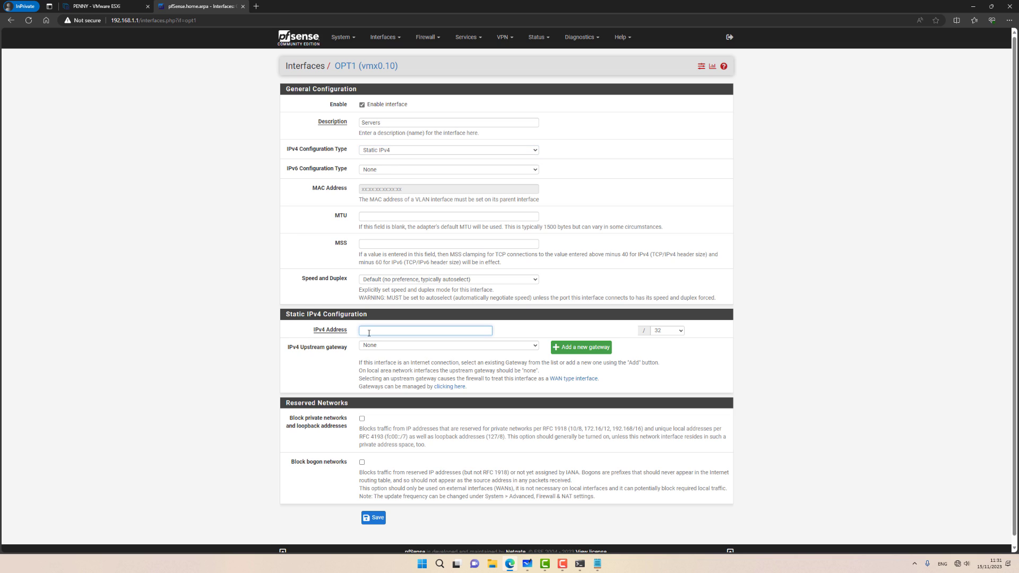
pyautogui.write('192.168.10.1')
pyautogui.click(681, 334)
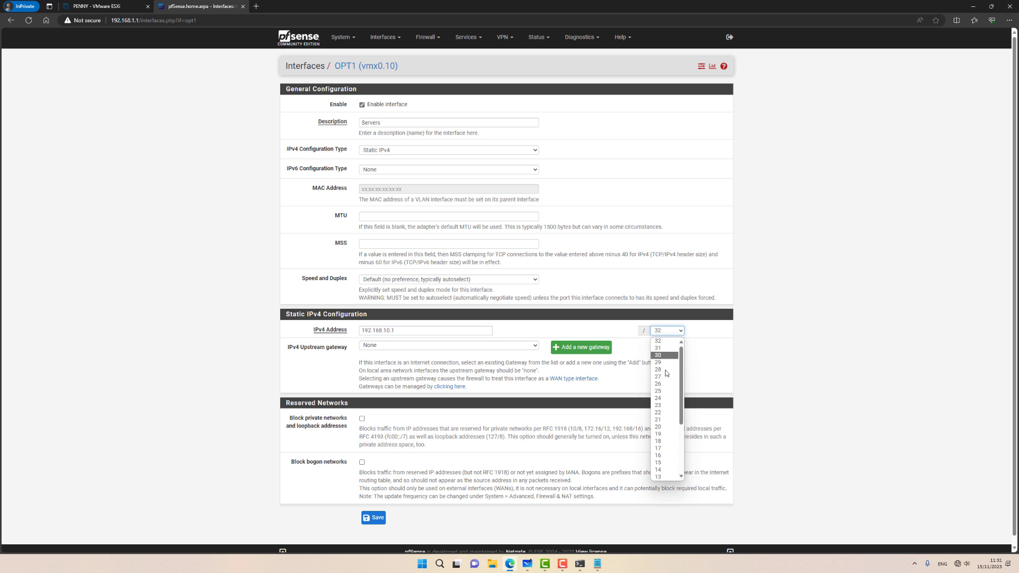
pyautogui.click(661, 398)
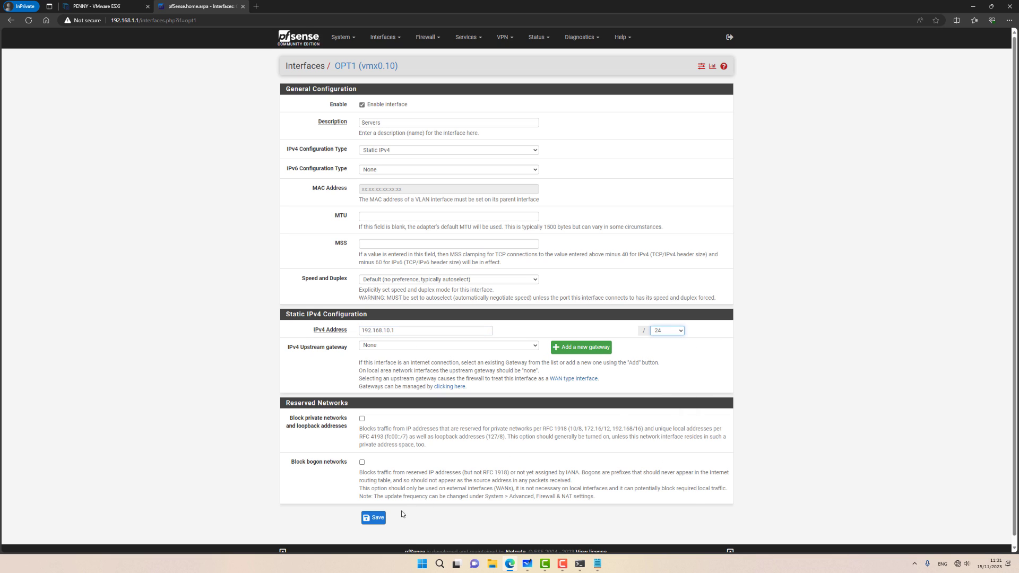
pyautogui.click(373, 517)
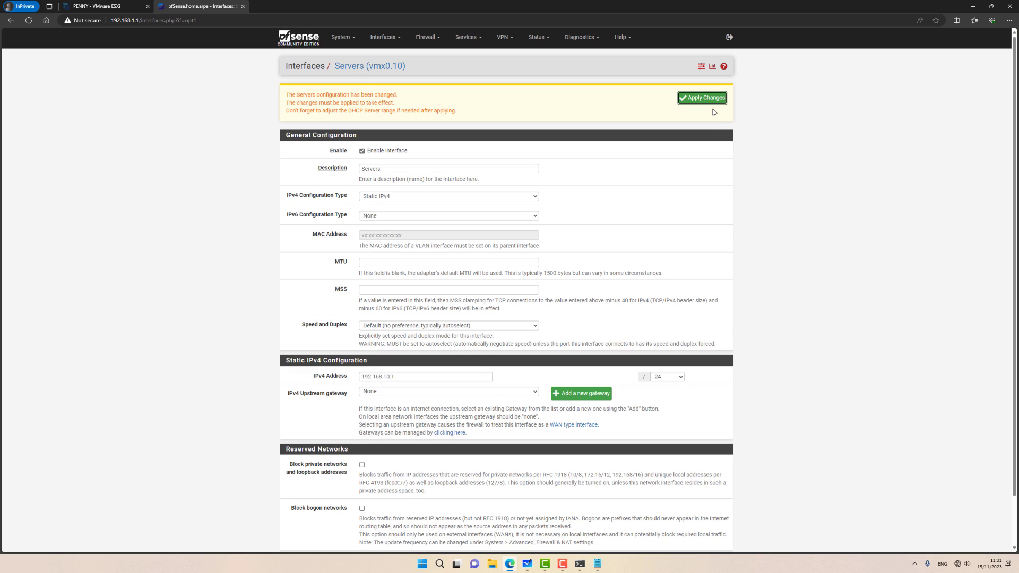
pyautogui.click(711, 101)
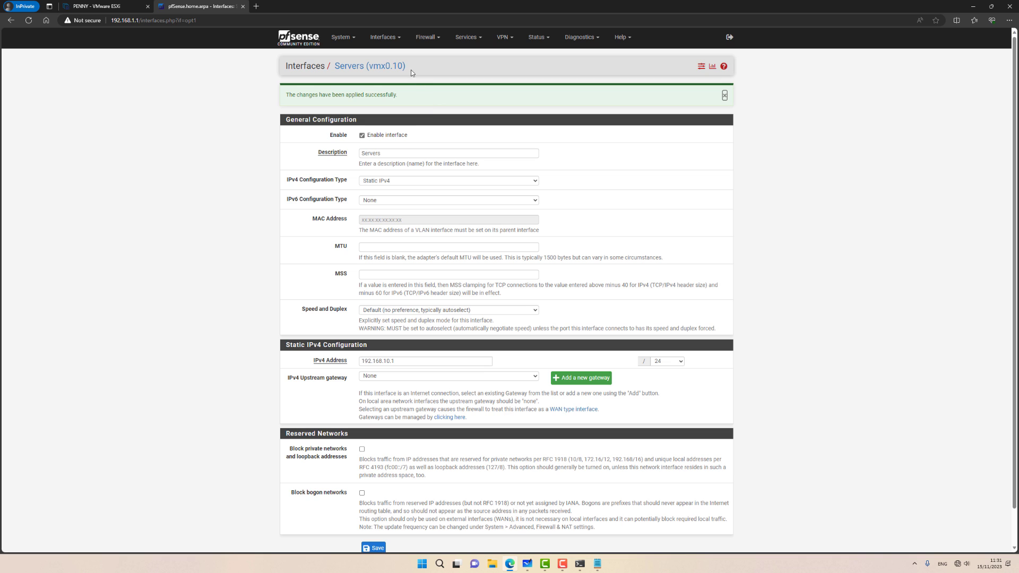
pyautogui.click(383, 38)
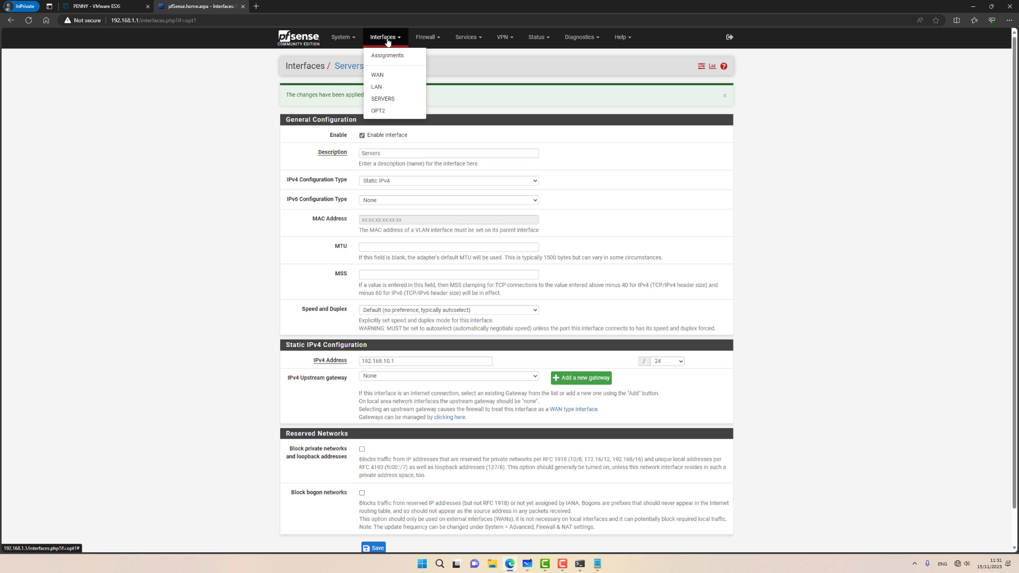
# Step: Rename the OPT2 interface to Clients and set its IPv4 configuration type to Static
pyautogui.click(377, 109)
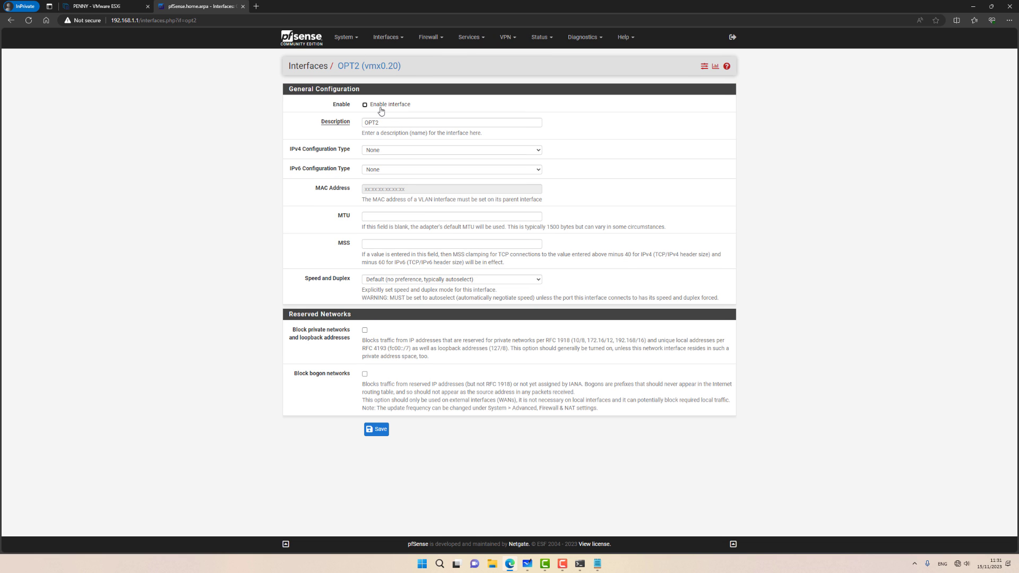
pyautogui.doubleClick(384, 122)
pyautogui.write('Clie')
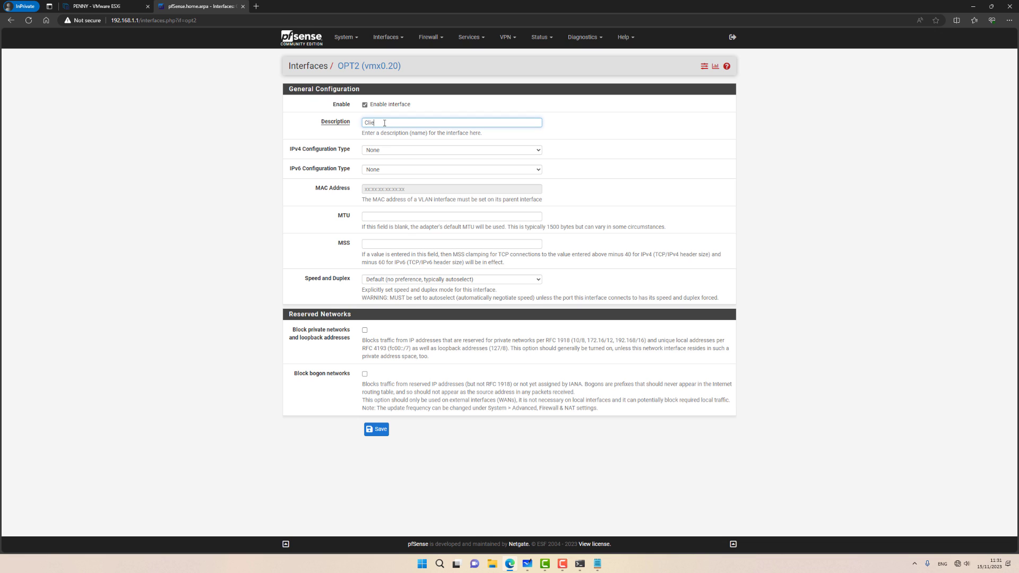
pyautogui.write('nts')
pyautogui.click(380, 151)
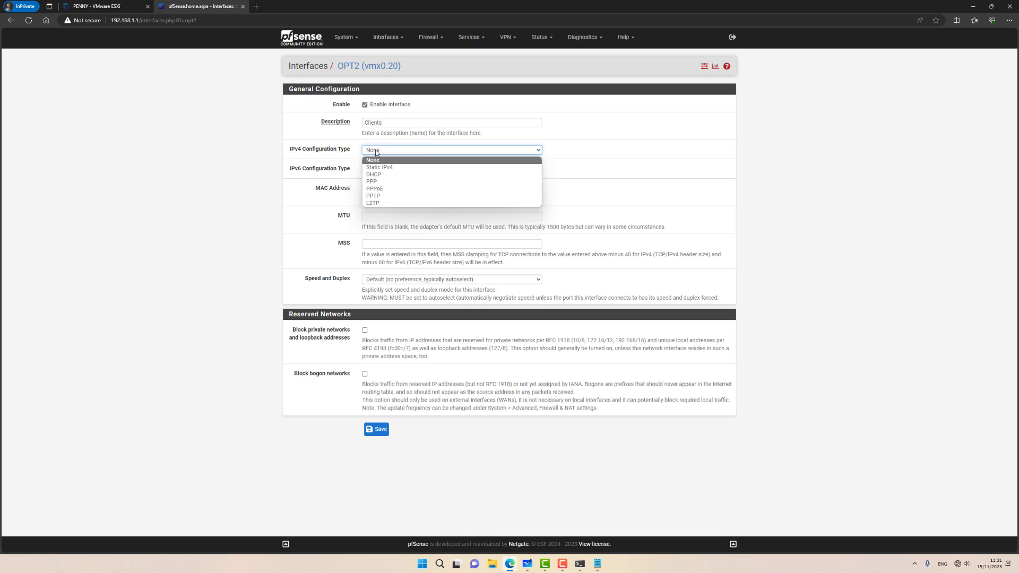
pyautogui.click(379, 167)
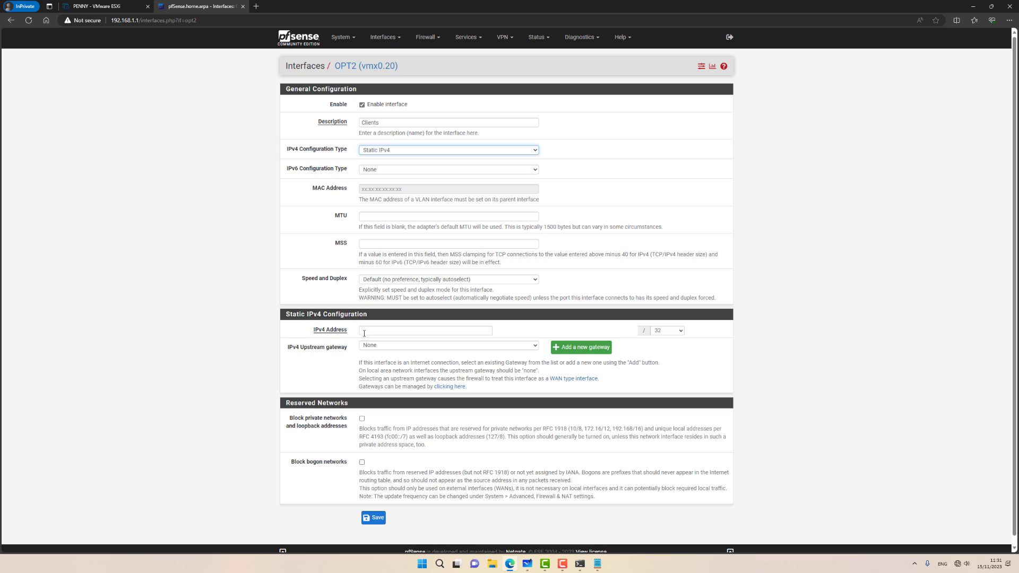
# Step: Give the Clients interface address 192.168.20.1/24, then save and apply the change
pyautogui.click(368, 332)
pyautogui.write('192.')
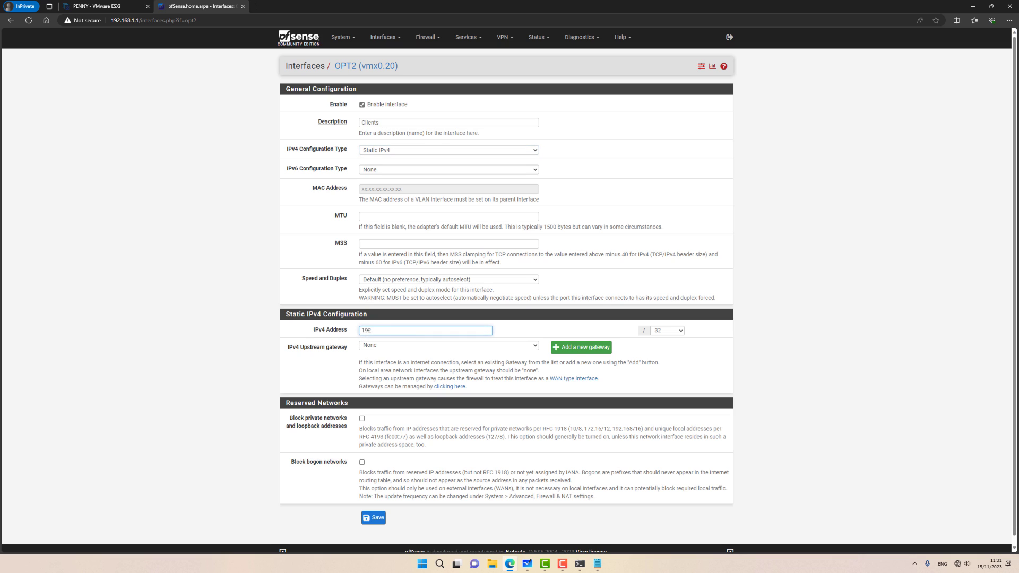
pyautogui.write('168.20.1')
pyautogui.click(659, 330)
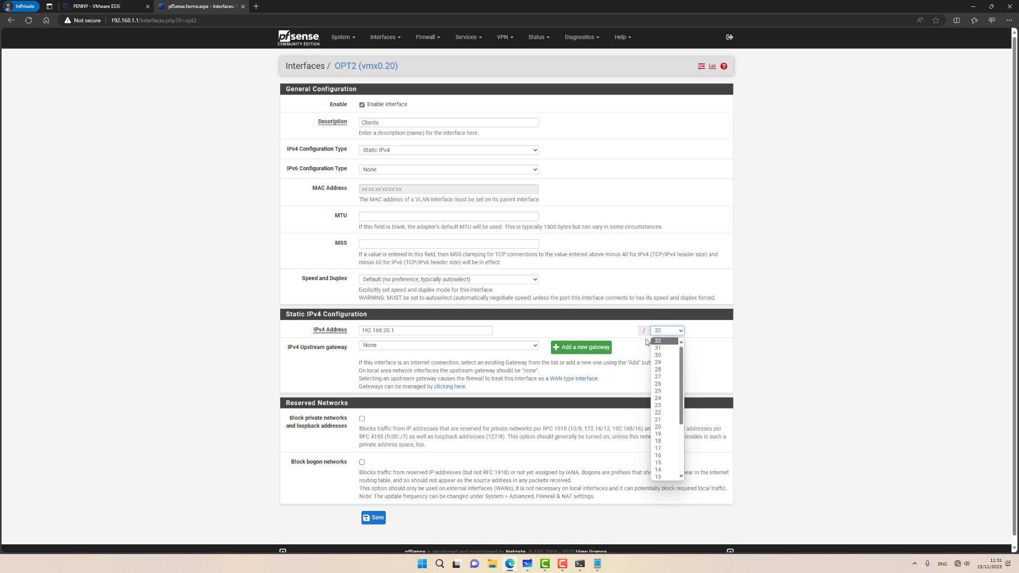
pyautogui.click(657, 399)
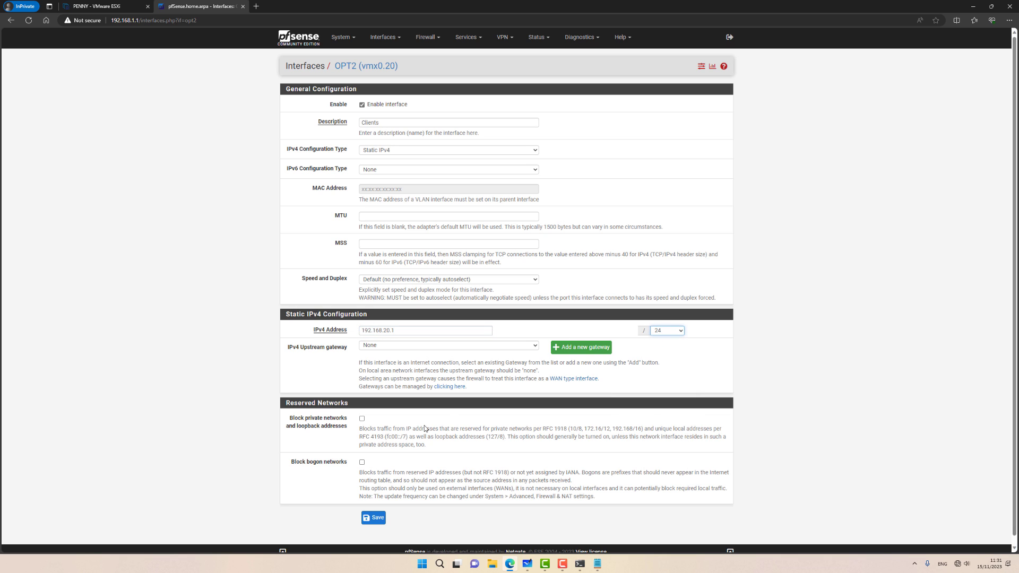
pyautogui.click(373, 518)
pyautogui.click(692, 98)
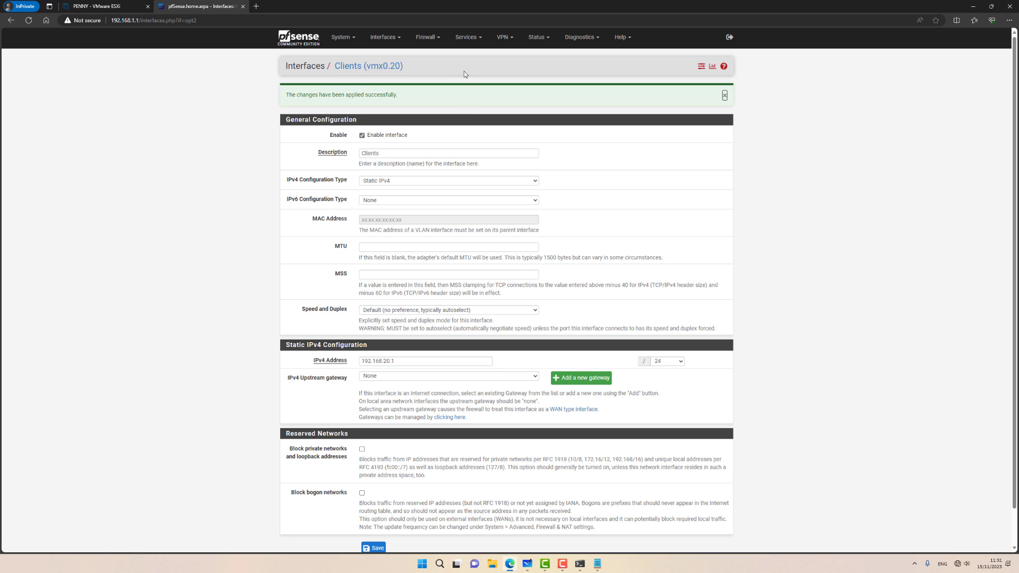
# Step: Enable the DHCP server on SERVERS with range 192.168.10.100–192.168.10.200 and save it
pyautogui.click(465, 38)
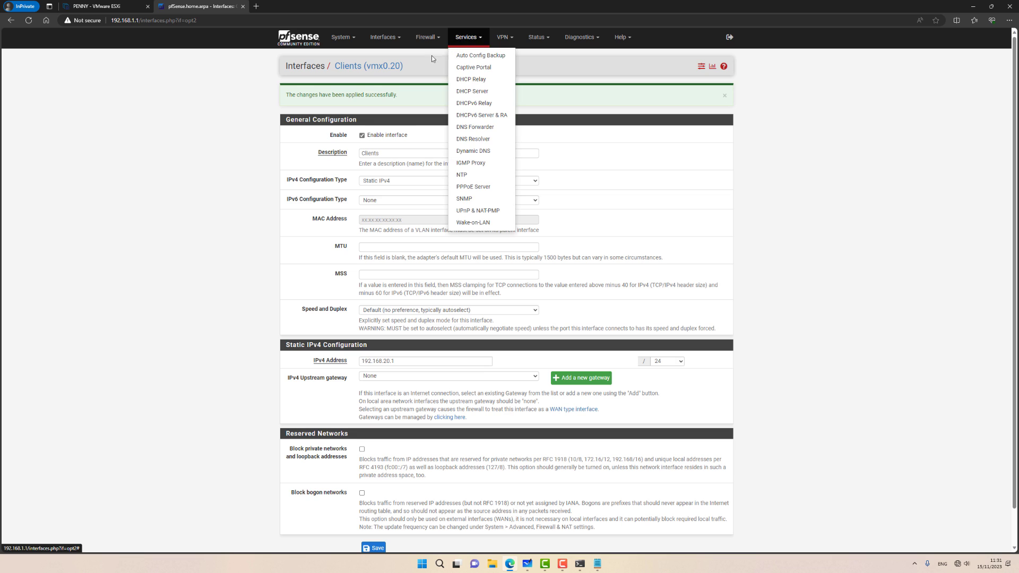
pyautogui.click(472, 91)
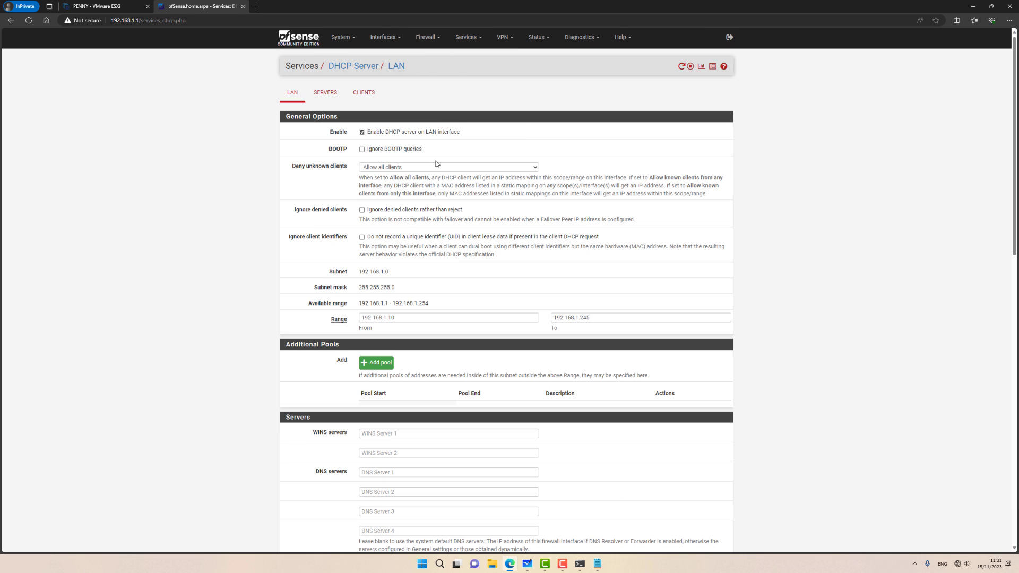
pyautogui.click(326, 94)
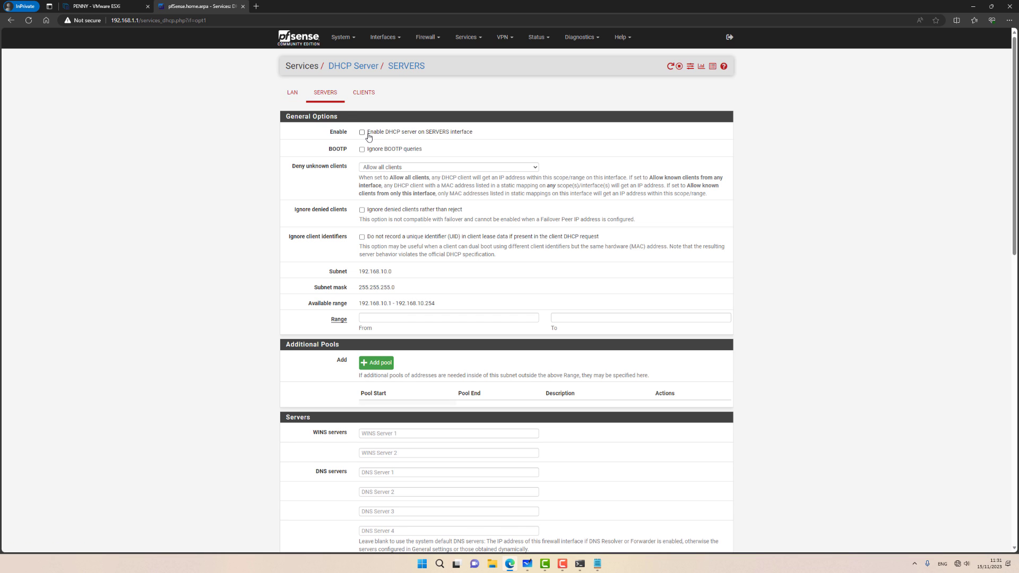
pyautogui.click(379, 321)
pyautogui.write('192')
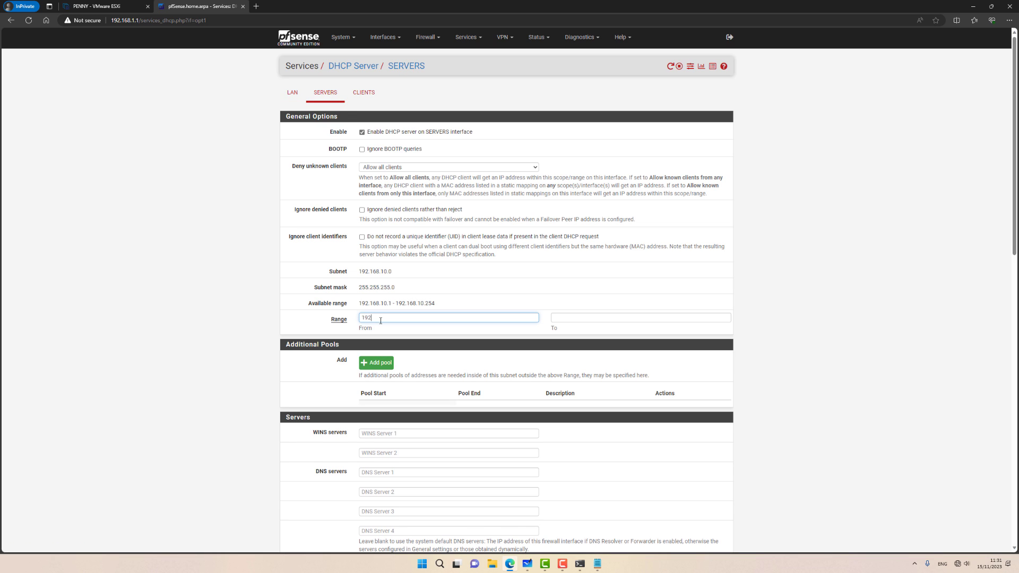
pyautogui.write('.168.10.100')
pyautogui.hotkey('ctrl', 'a')
pyautogui.hotkey('ctrl', 'c')
pyautogui.click(619, 318)
pyautogui.hotkey('ctrl', 'v')
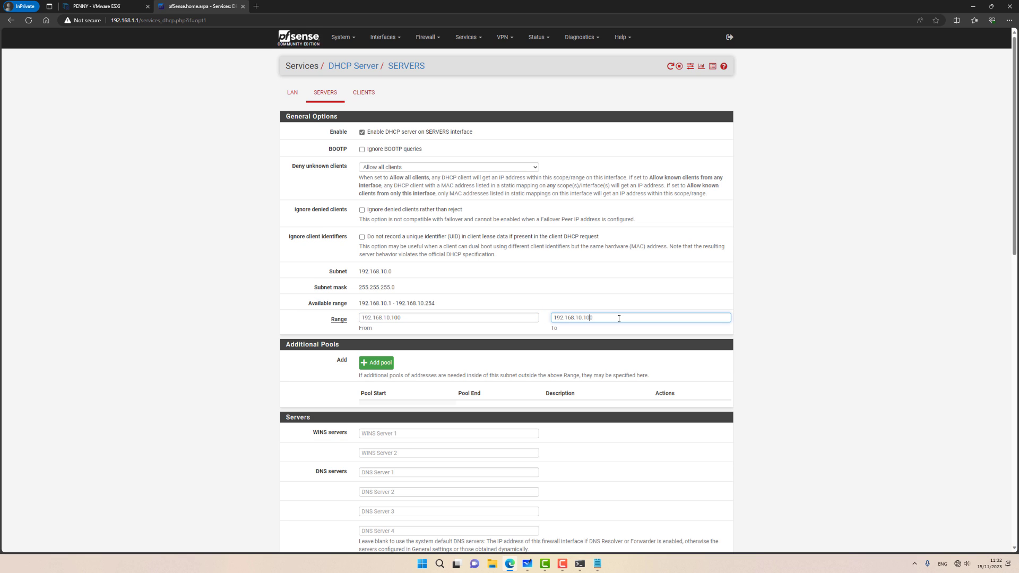
pyautogui.scroll(-15, 619, 317)
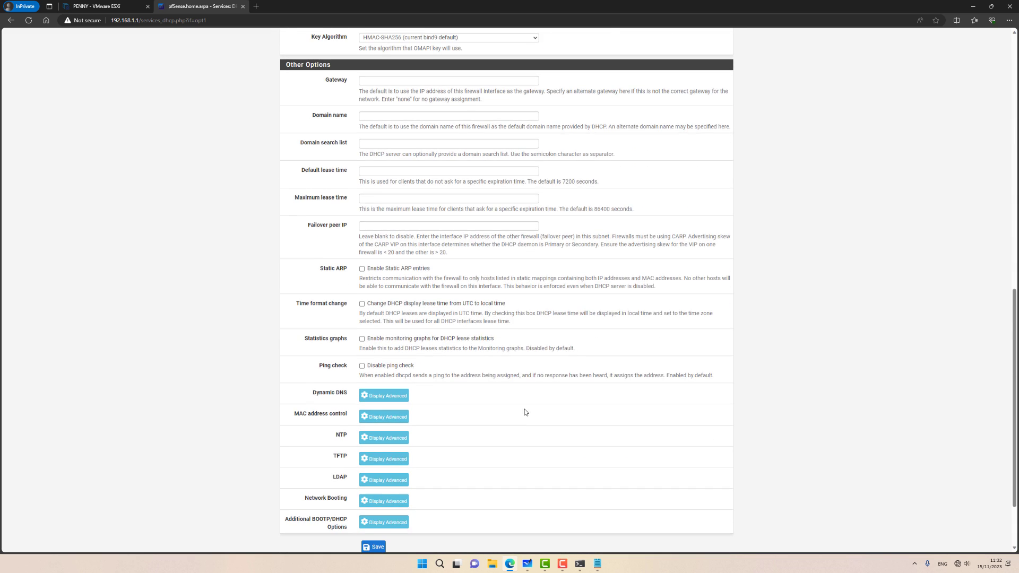
pyautogui.click(375, 463)
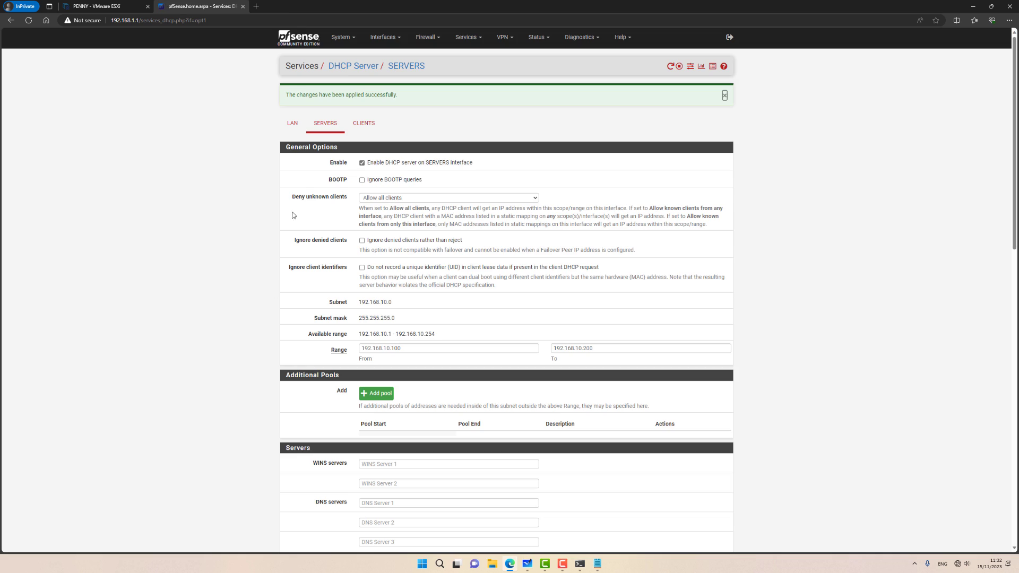
# Step: Enable DHCP on CLIENTS with range 192.168.20.100–192.168.20.200 and save it
pyautogui.click(363, 123)
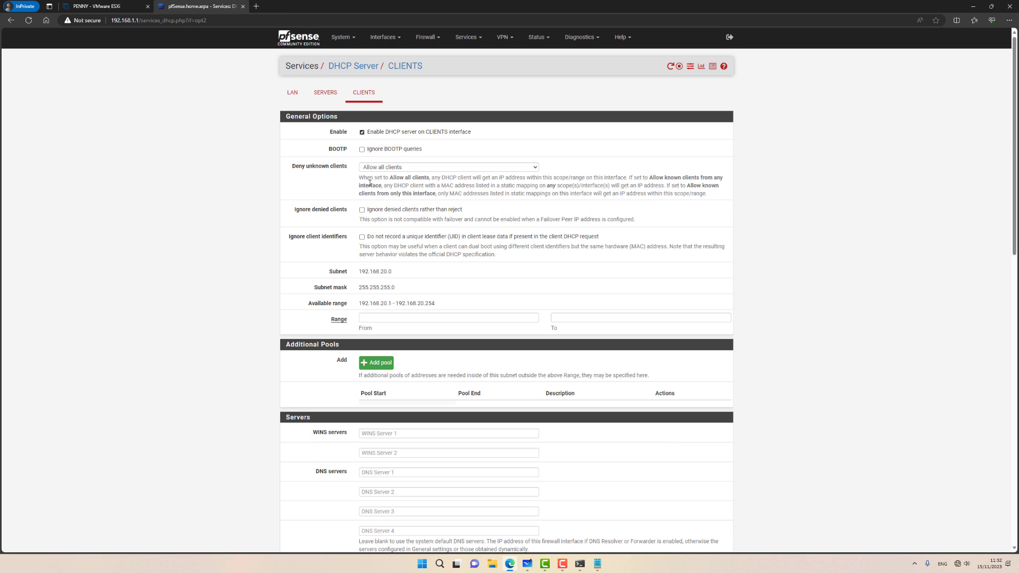
pyautogui.write('192.168.10.100')
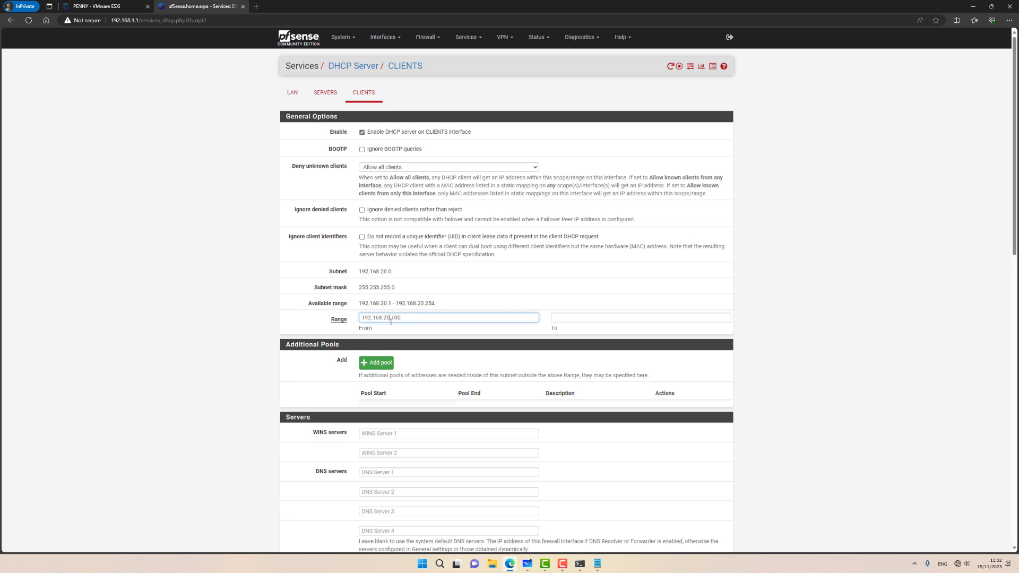
pyautogui.press('Tab')
pyautogui.hotkey('ctrl', 'v')
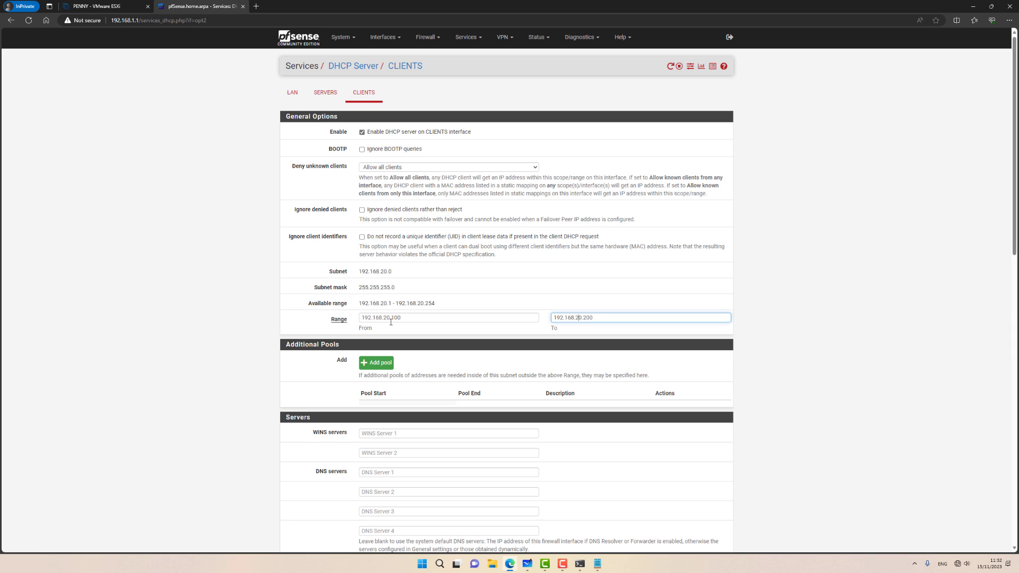
pyautogui.scroll(-15, 390, 321)
pyautogui.click(376, 461)
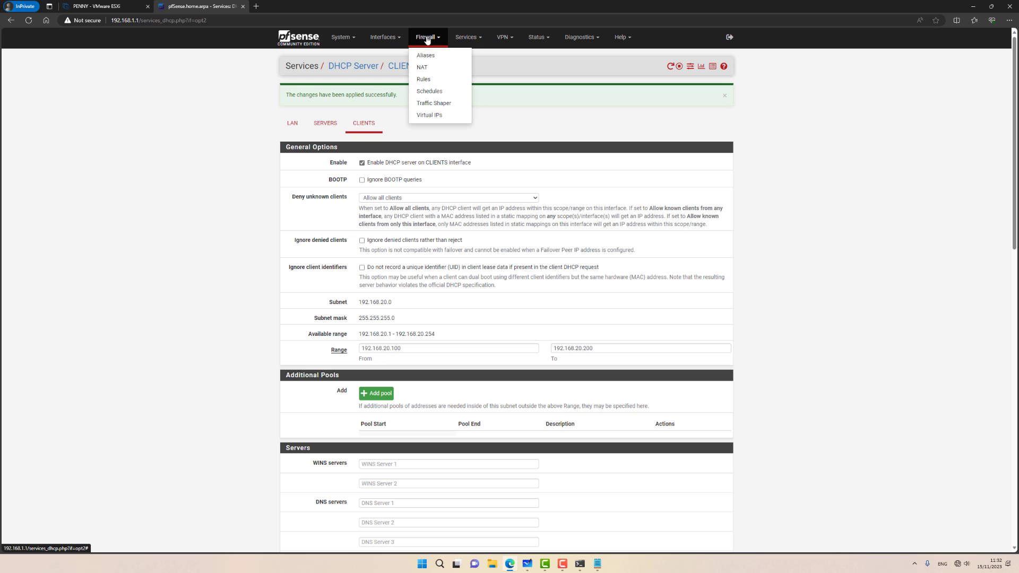
# Step: Start a new firewall rule on the CLIENTS interface with protocol set to Any
pyautogui.click(425, 79)
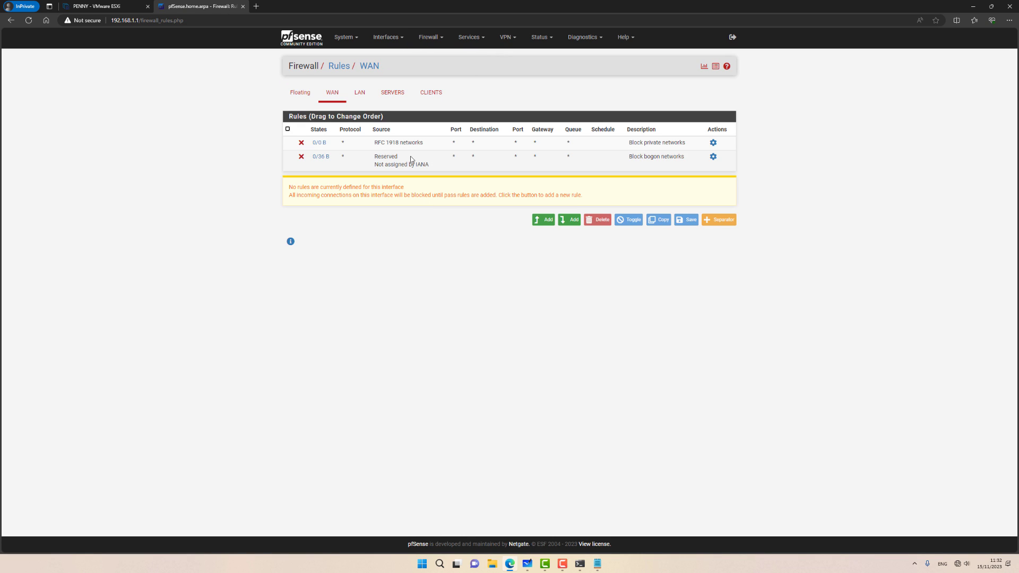
pyautogui.click(436, 100)
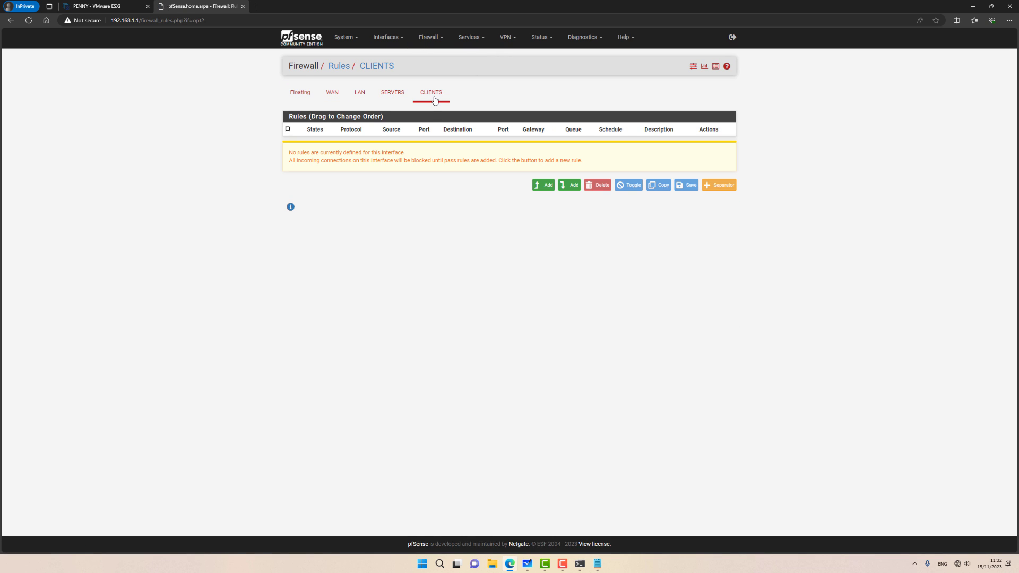
pyautogui.click(360, 99)
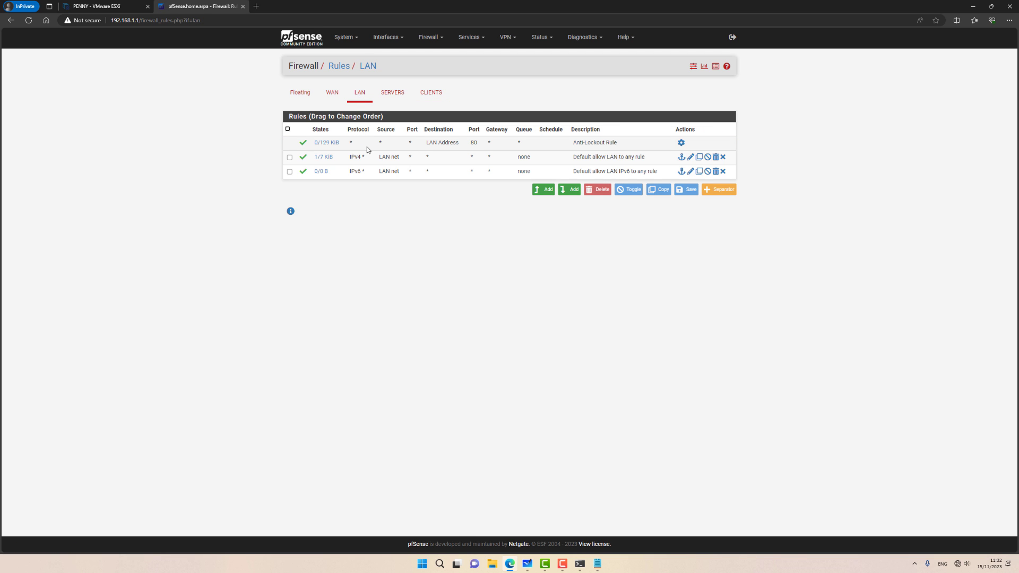
pyautogui.click(429, 95)
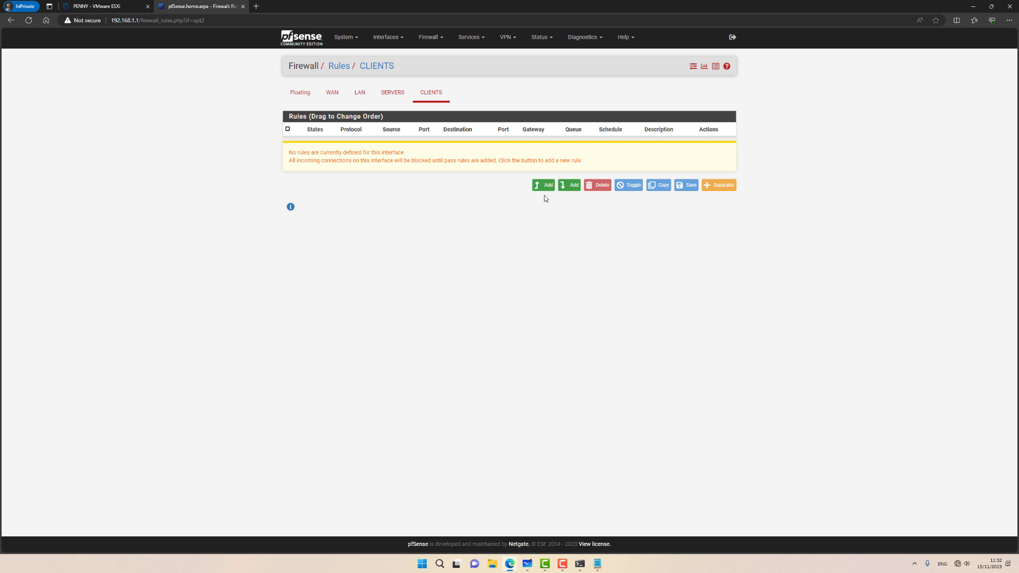
pyautogui.click(543, 186)
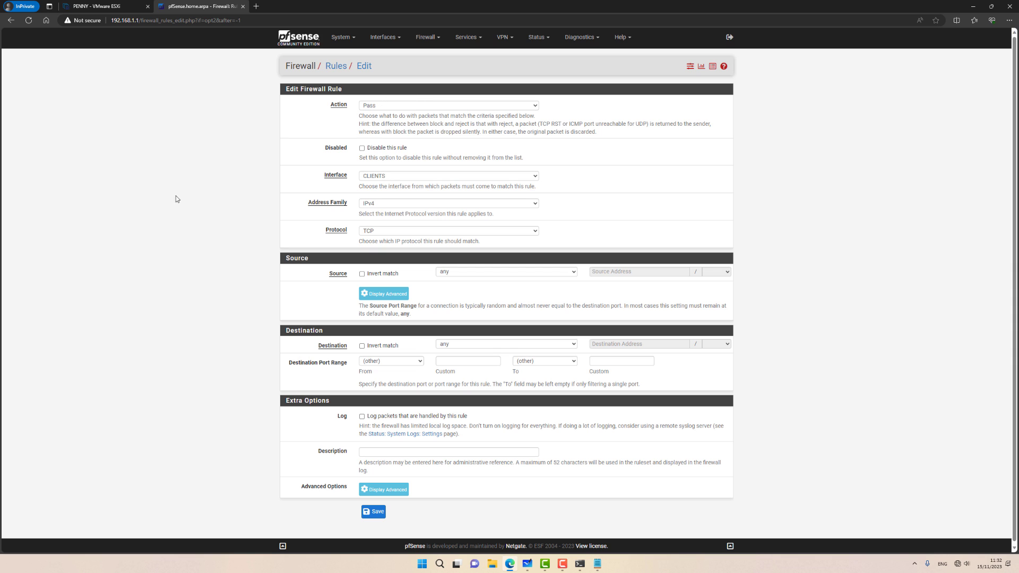
pyautogui.click(378, 231)
pyautogui.click(367, 241)
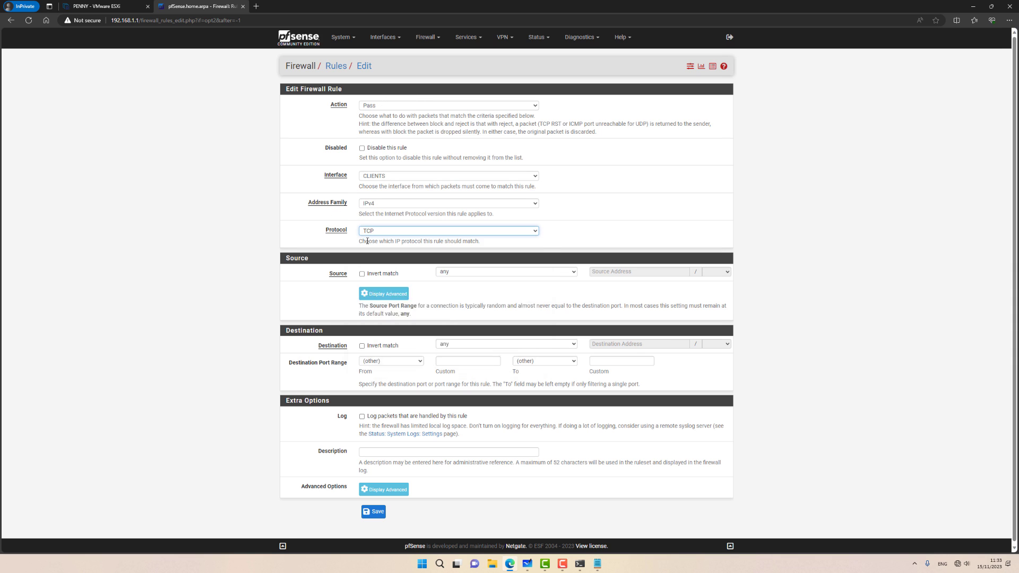
pyautogui.press('Up')
# Step: Set the rule's source to CLIENTS net, save and apply it, then return to ESXi
pyautogui.click(466, 273)
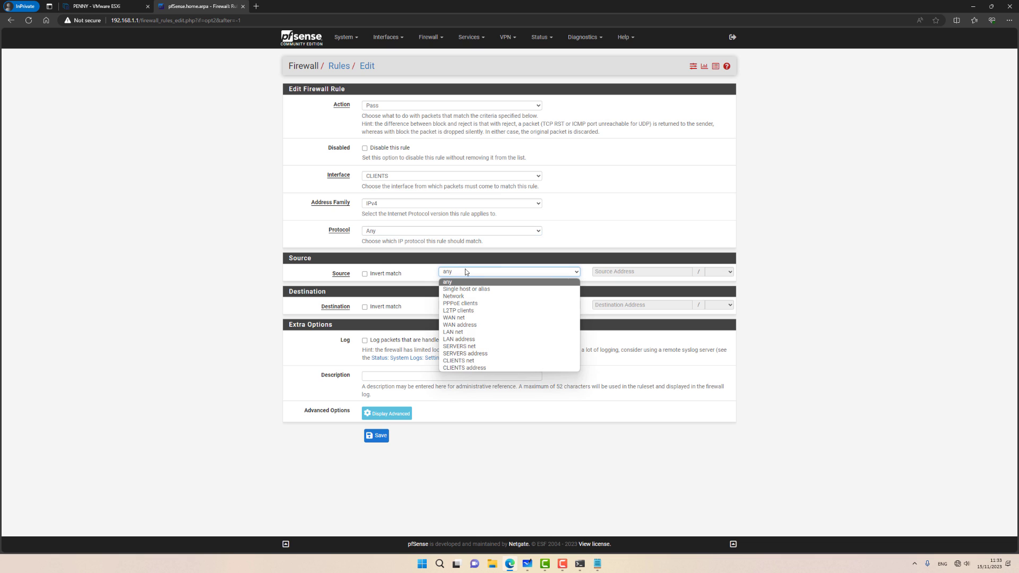
pyautogui.click(467, 362)
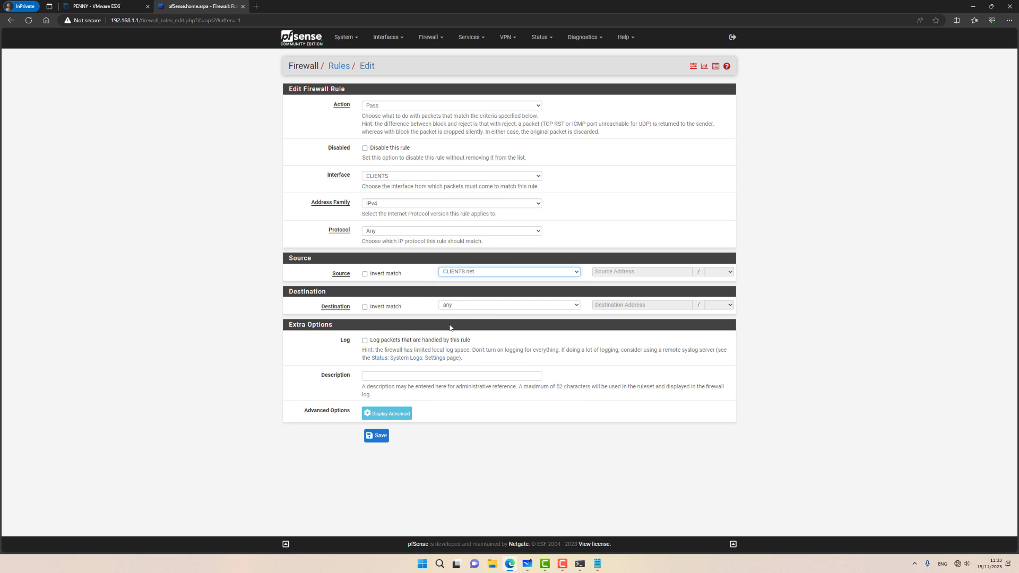
pyautogui.click(377, 435)
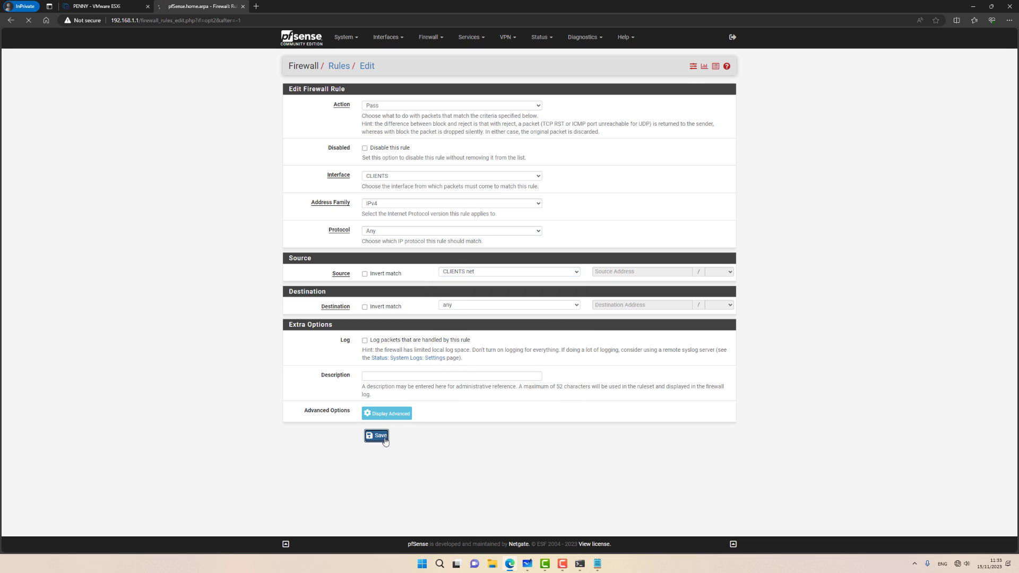
pyautogui.click(699, 102)
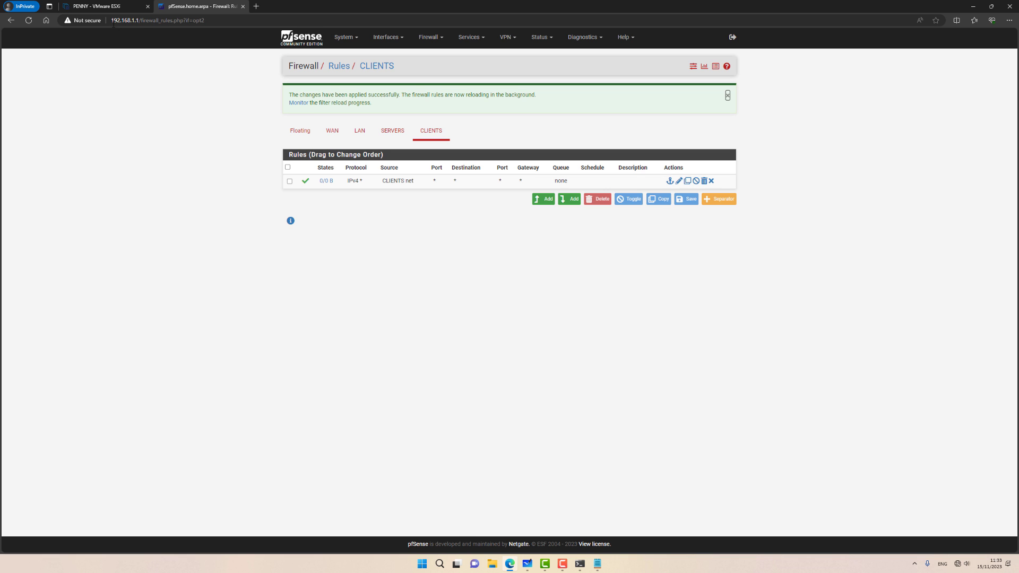
pyautogui.click(131, 7)
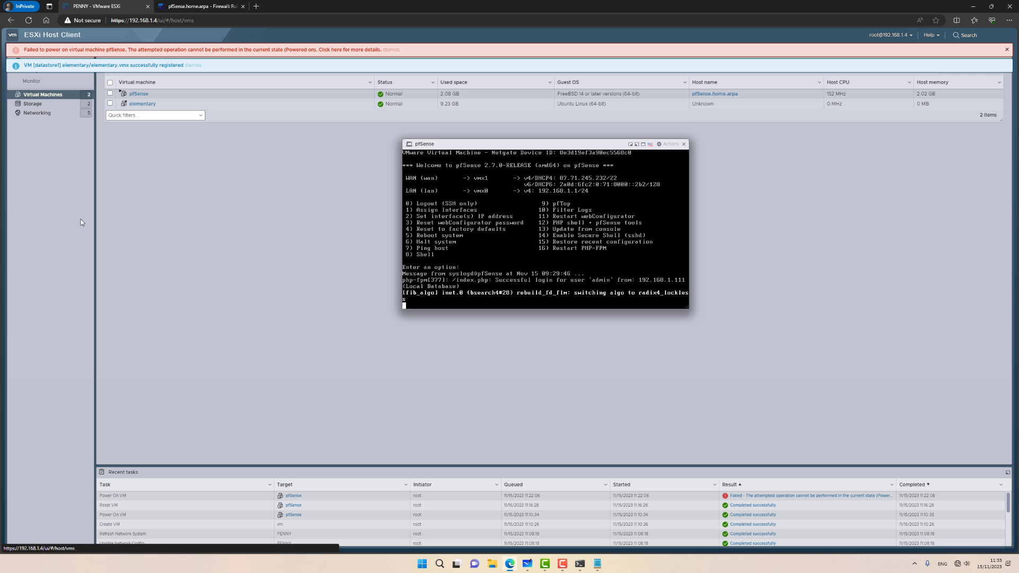
# Step: Switch the elementary VM's Network Adapter 1 to the Clients port group and close the pfSense console
pyautogui.rightClick(166, 105)
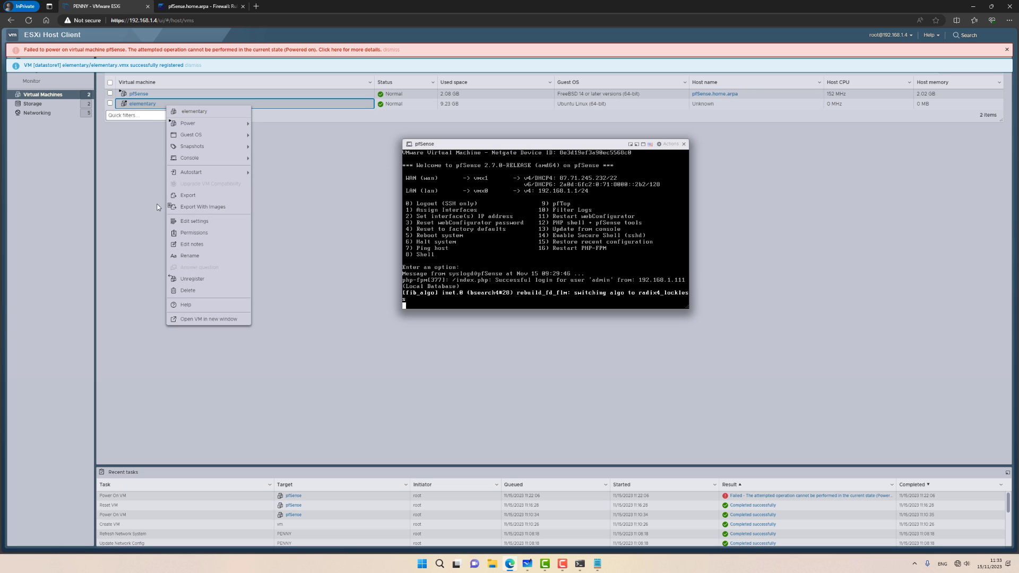
pyautogui.click(185, 222)
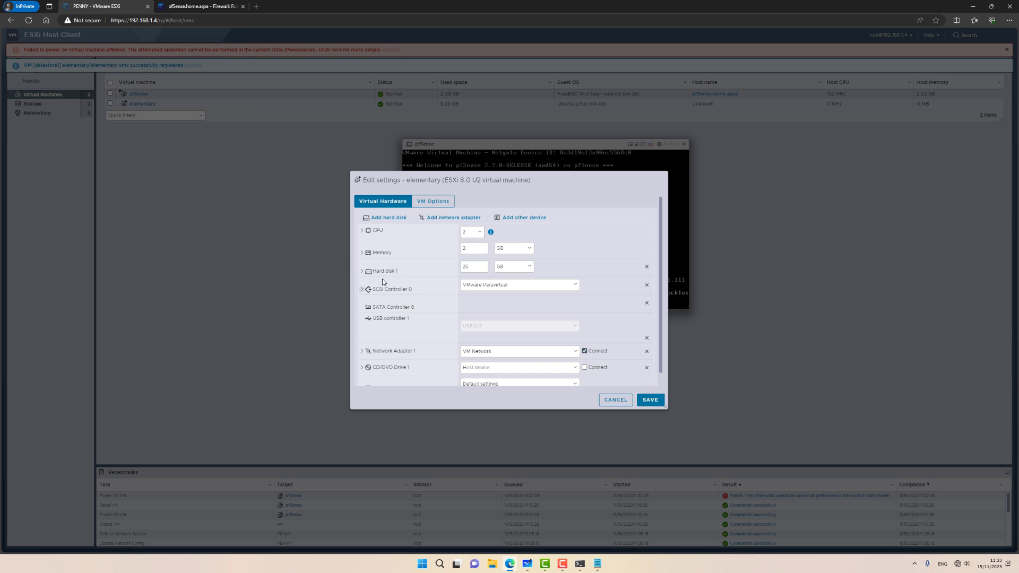
pyautogui.click(496, 351)
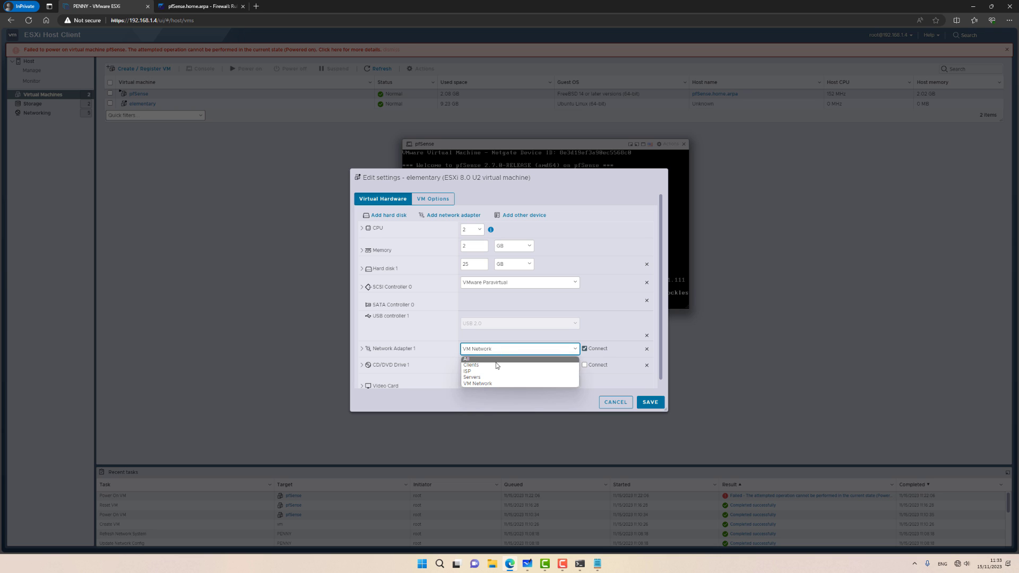
pyautogui.click(495, 365)
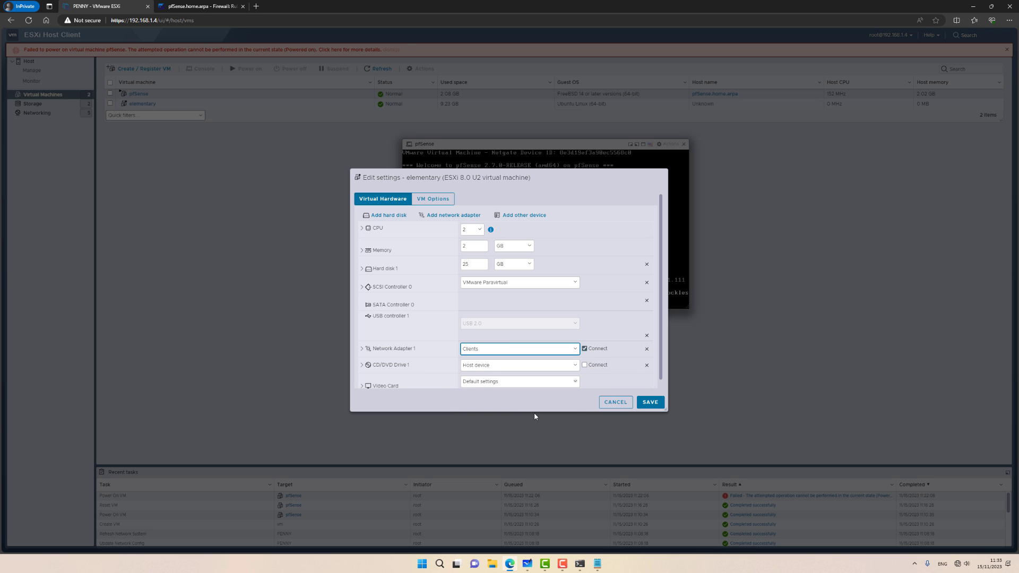
pyautogui.click(650, 403)
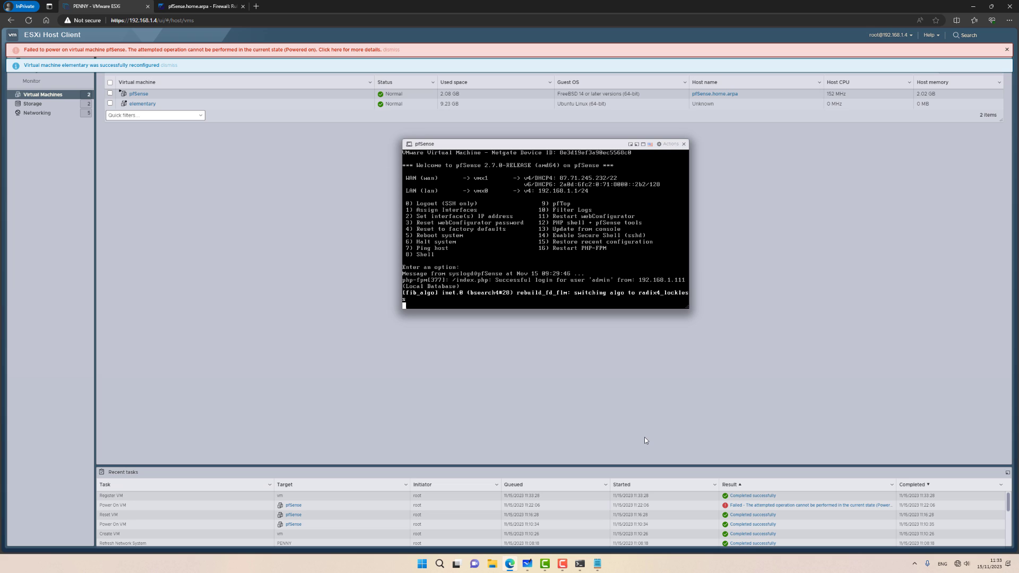
pyautogui.click(194, 104)
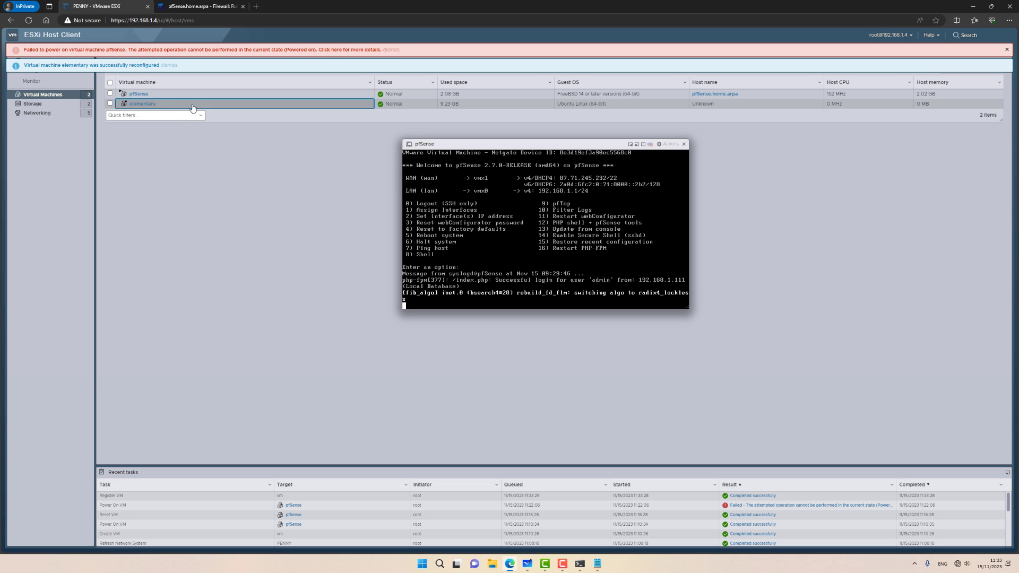
pyautogui.click(683, 144)
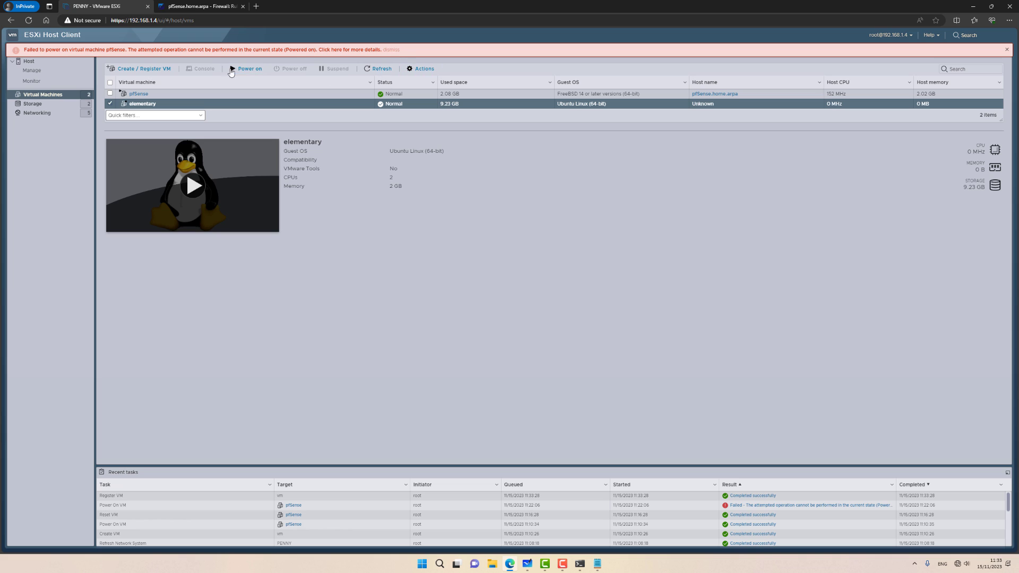
# Step: Power on and boot the elementary VM, then confirm it received address 192.168.20.100
pyautogui.click(246, 69)
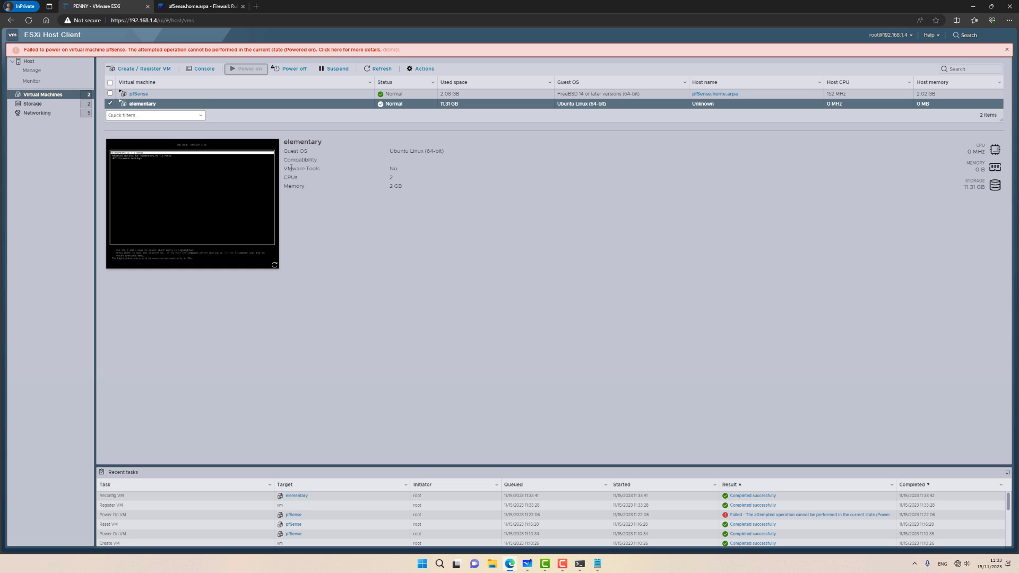
pyautogui.click(201, 69)
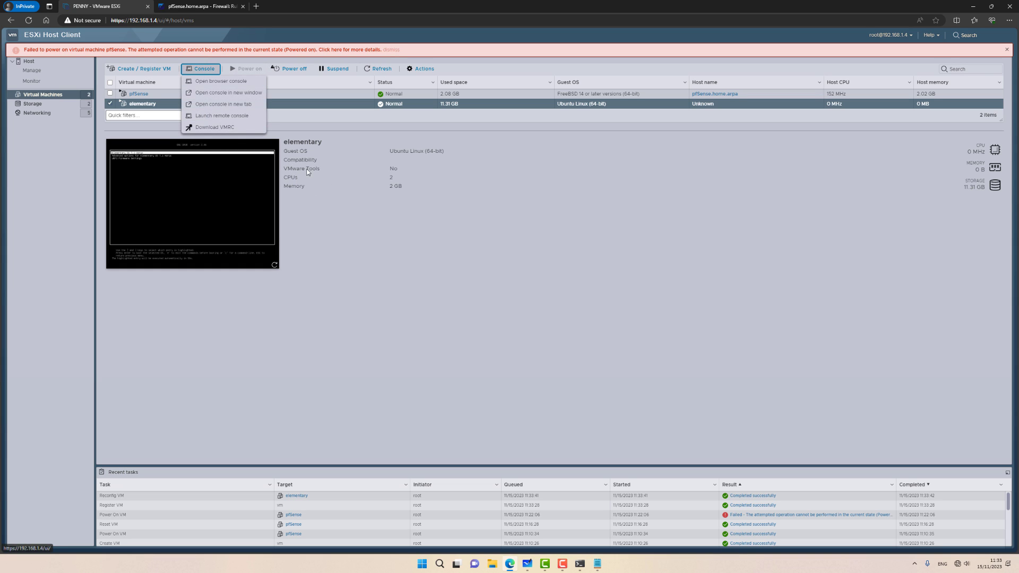
pyautogui.click(221, 81)
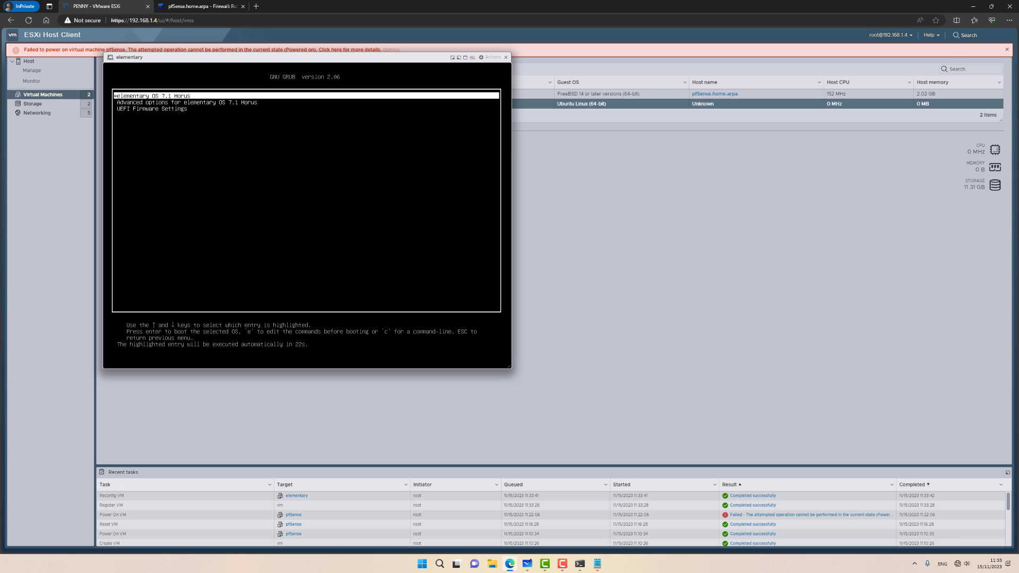
pyautogui.press('Return')
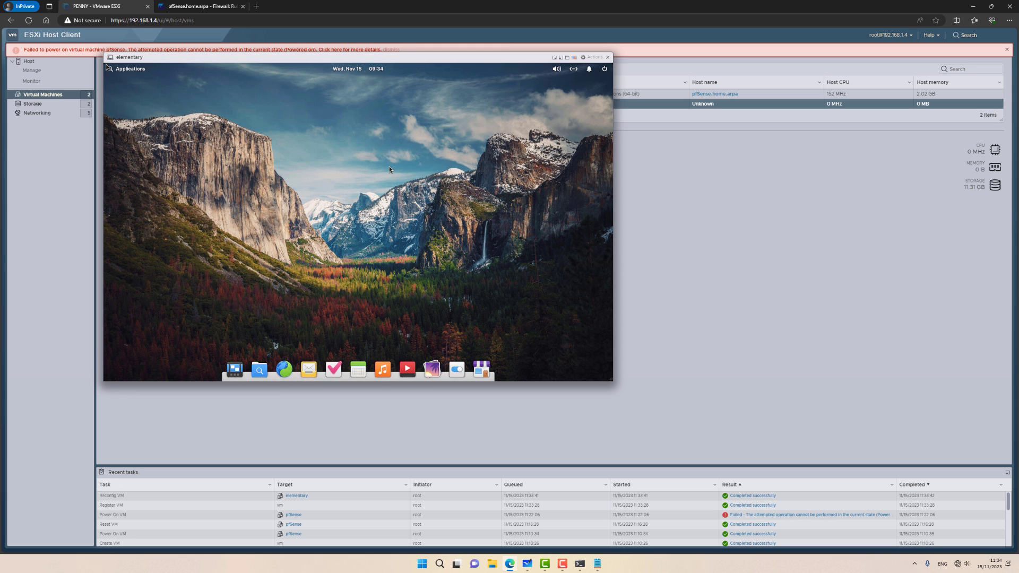
pyautogui.click(573, 71)
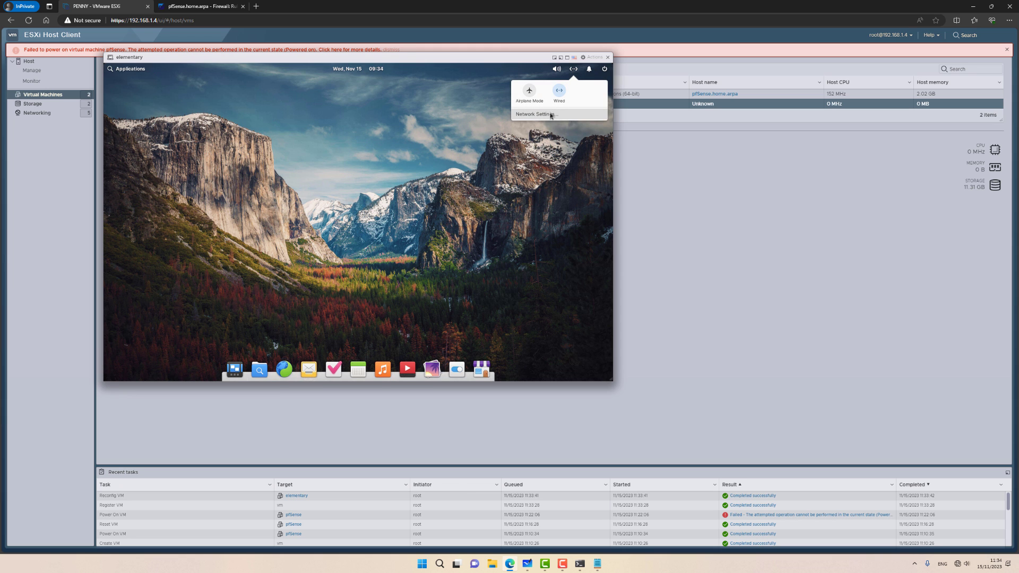
pyautogui.click(574, 71)
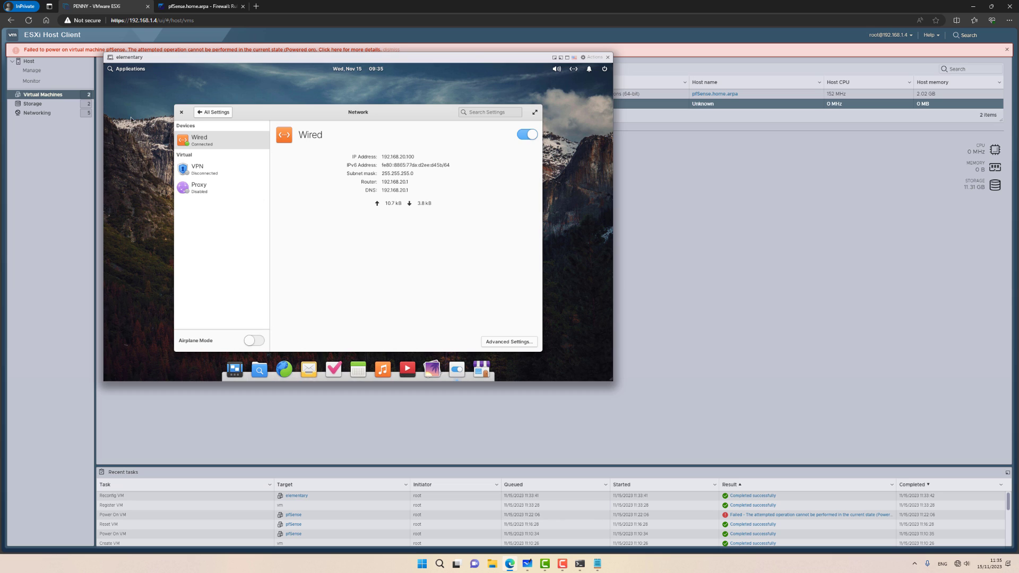
# Step: Run ping 8.8.8.8 in the guest's Terminal and get replies
pyautogui.click(134, 70)
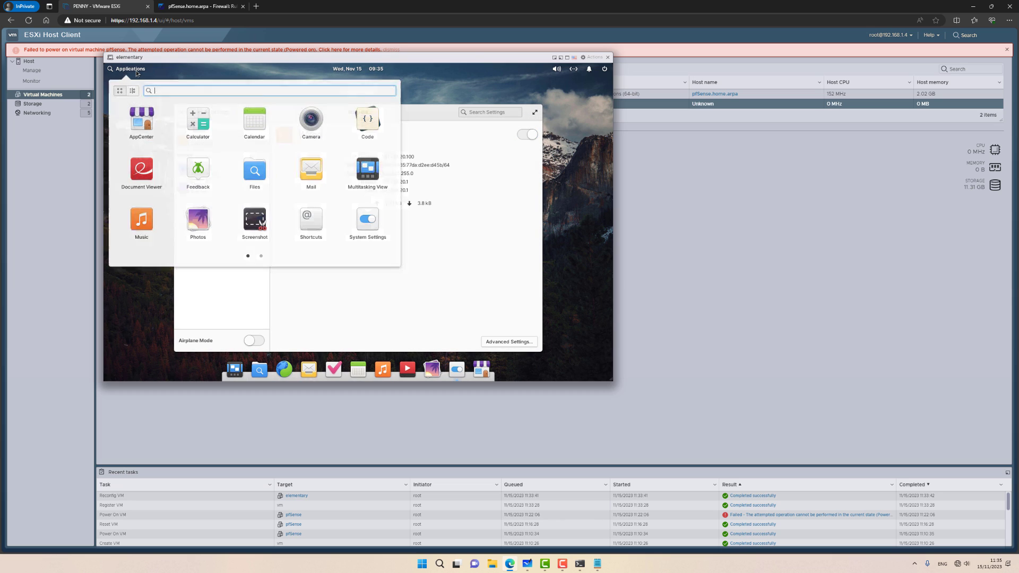
pyautogui.click(261, 256)
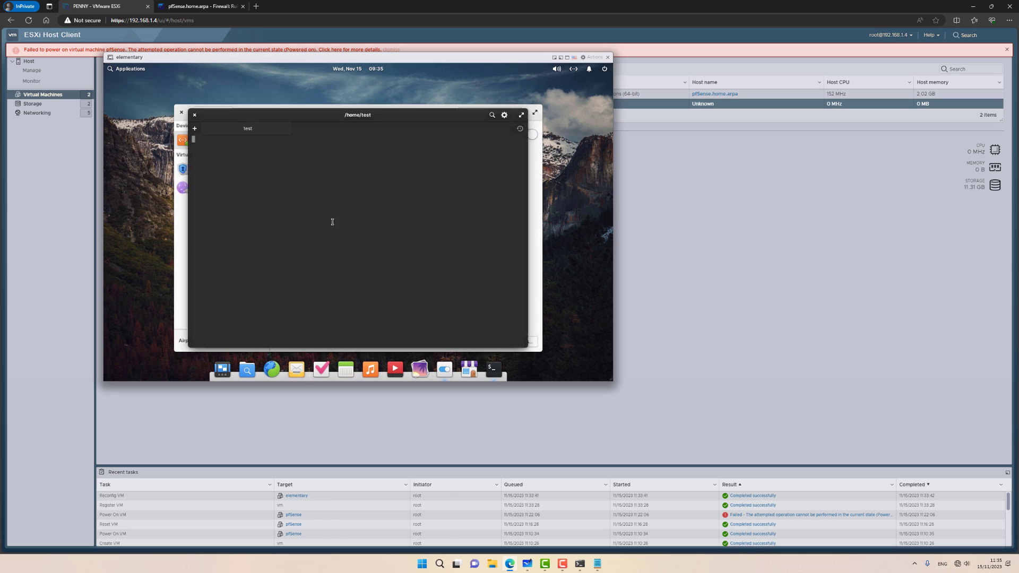
pyautogui.write('ping 8.8.8.8')
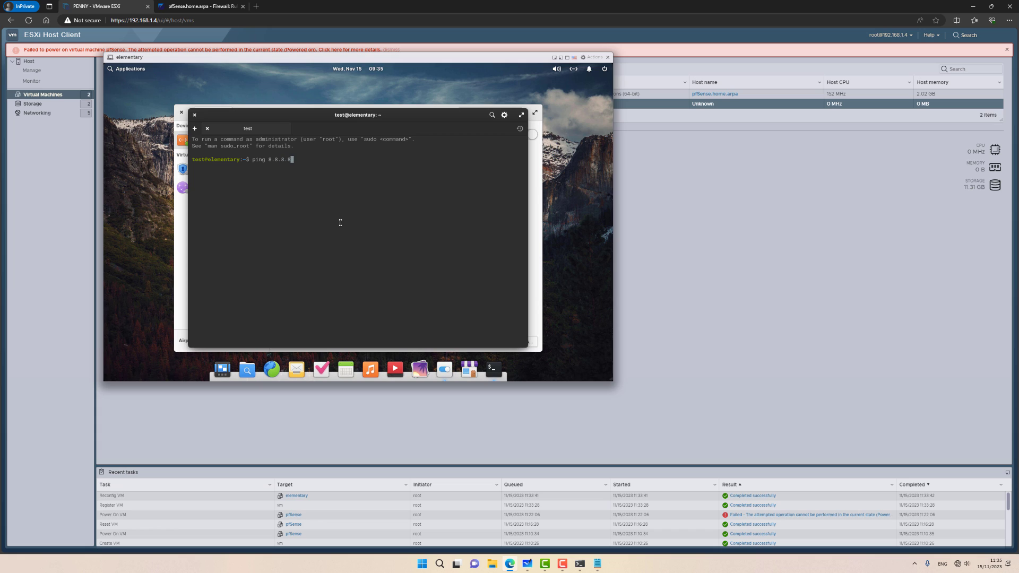
pyautogui.press('Return')
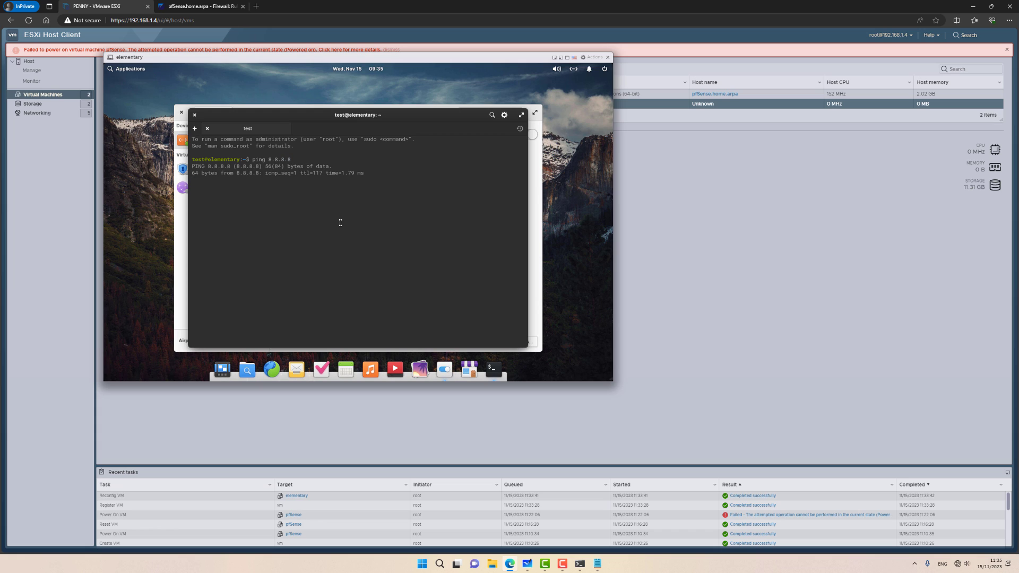